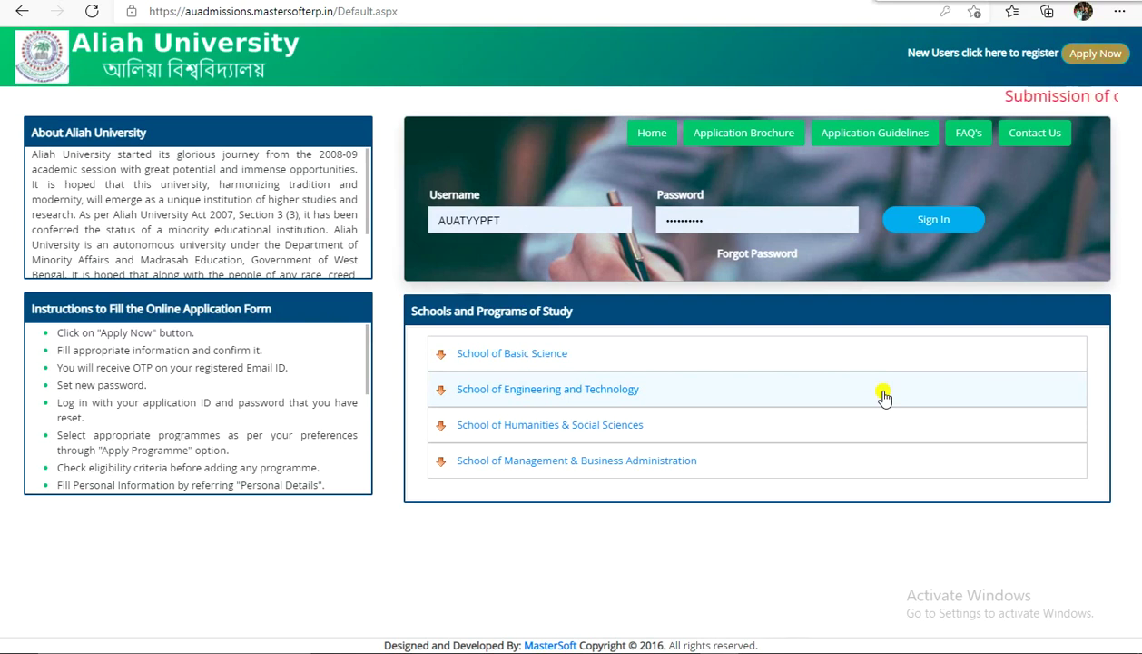
Review the undergraduate programmes offered by the School of Basic Science and the School of Engineering and Technology.
left_click(484, 356)
left_click(477, 382)
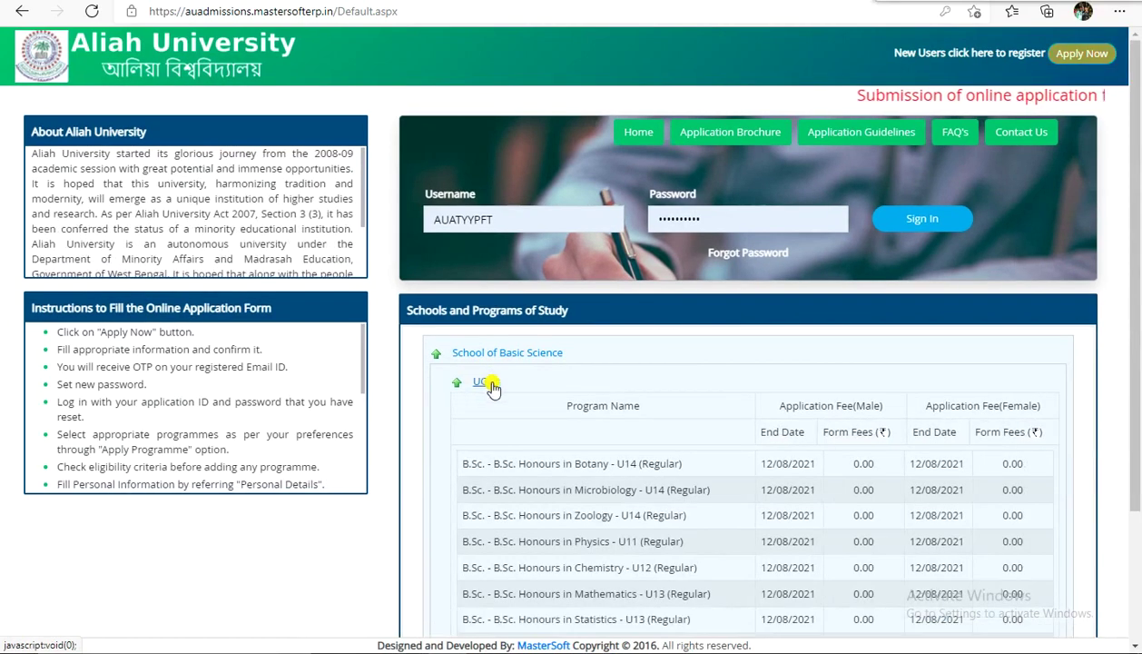
scroll(540, 421, "down", 2)
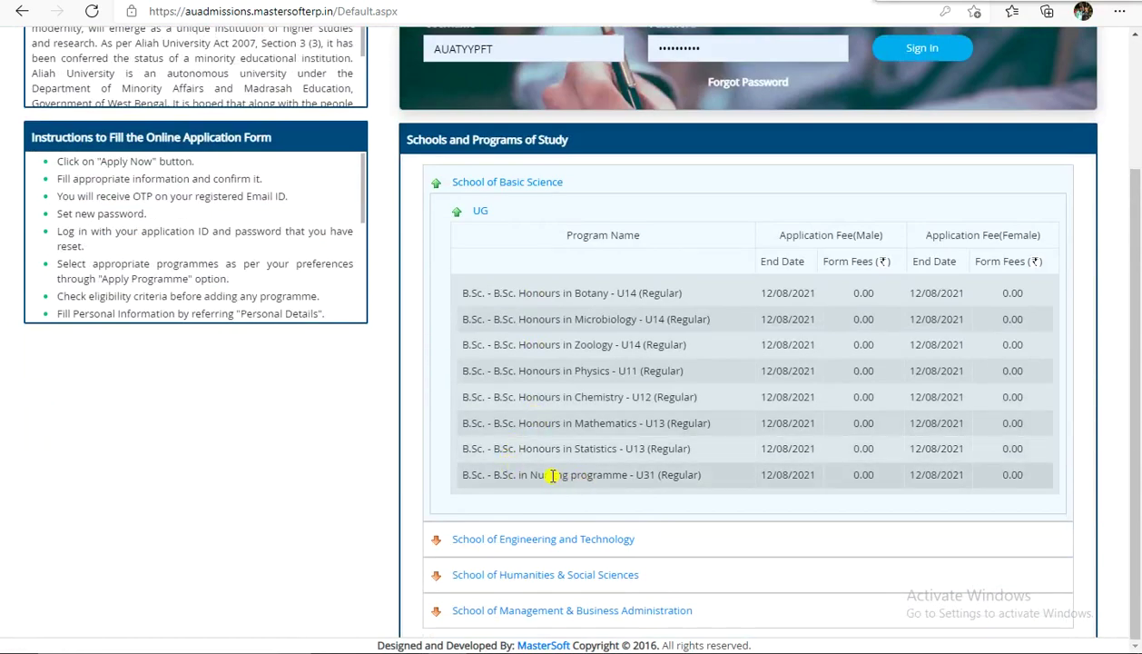
left_click(543, 539)
left_click(479, 420)
scroll(508, 472, "down", 3)
Review the undergraduate programmes of the School of Humanities & Social Sciences and the School of Management & Business Administration.
left_click(520, 601)
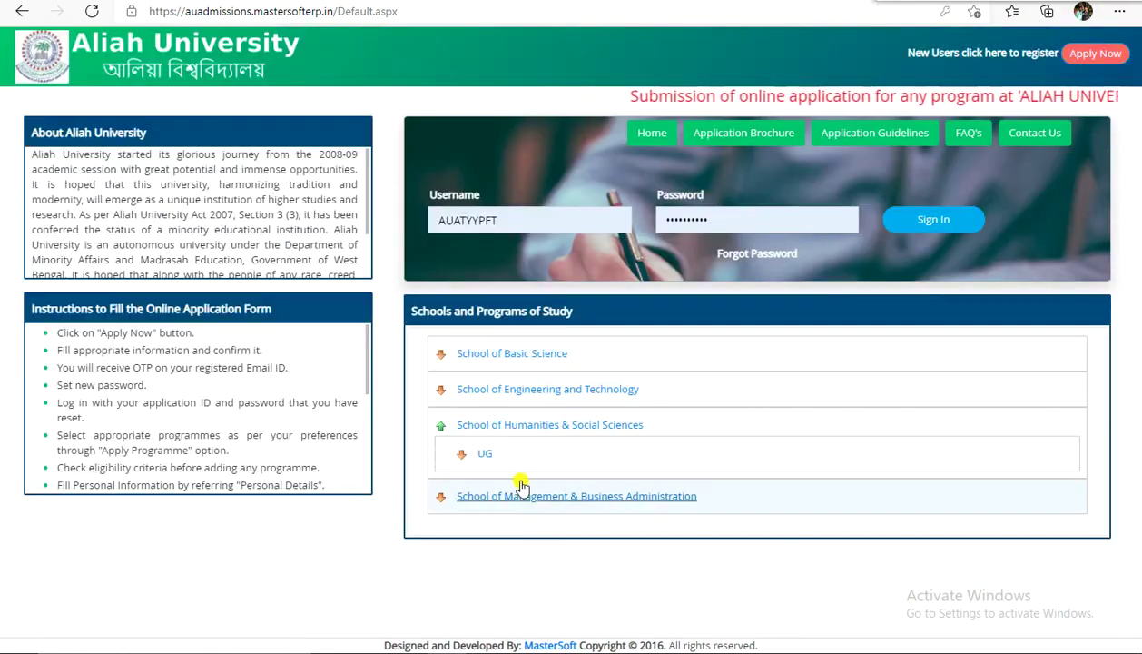
left_click(490, 453)
scroll(513, 509, "down", 3)
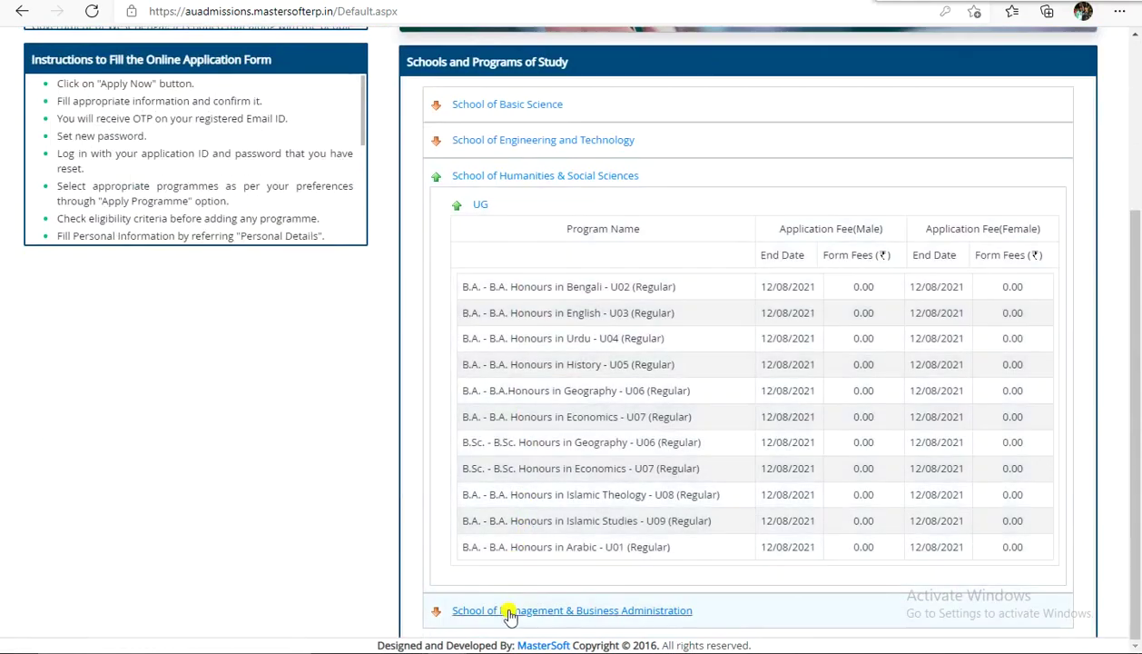
left_click(507, 611)
left_click(486, 492)
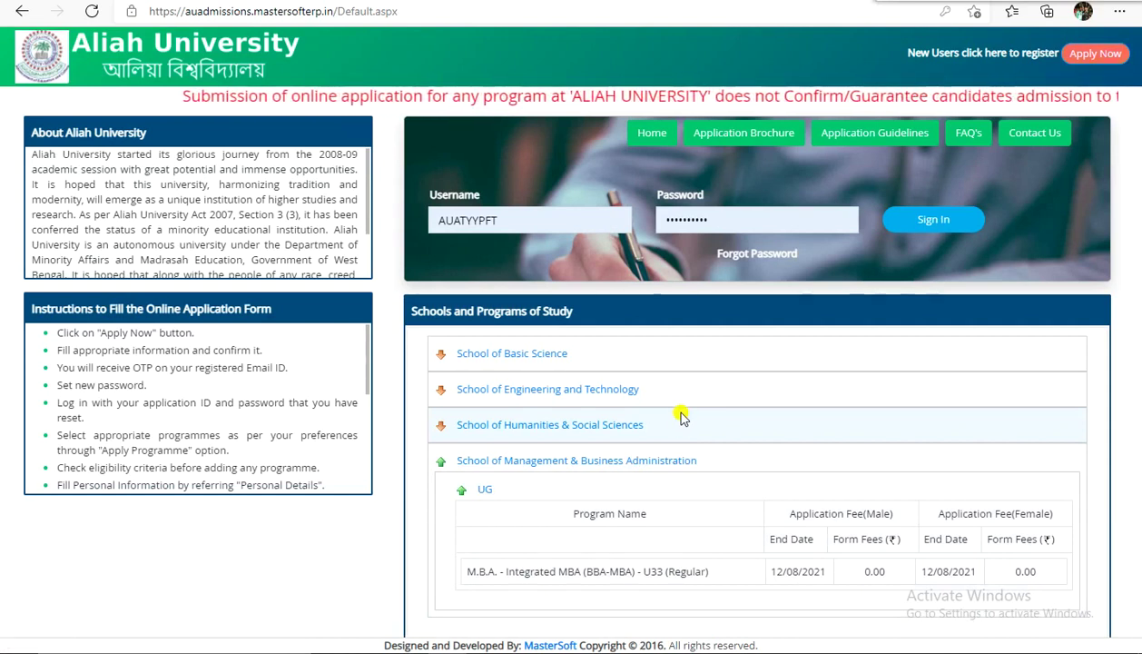
Start a new user registration and choose Regular as the admission type and UG as the programme type.
left_click(1075, 56)
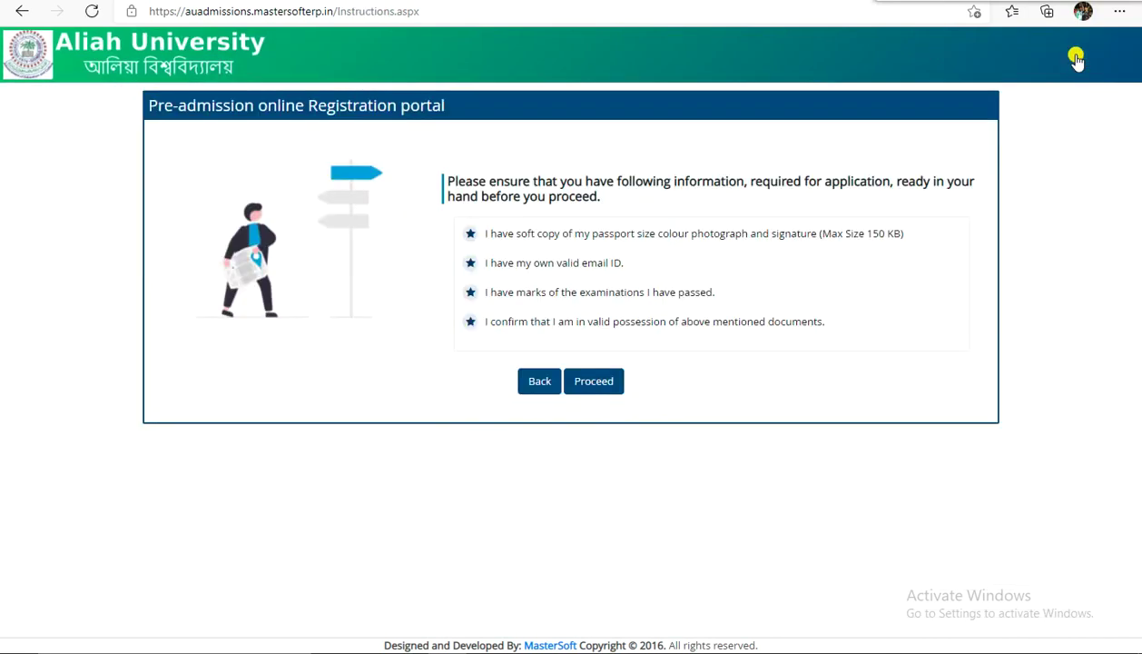
left_click(592, 387)
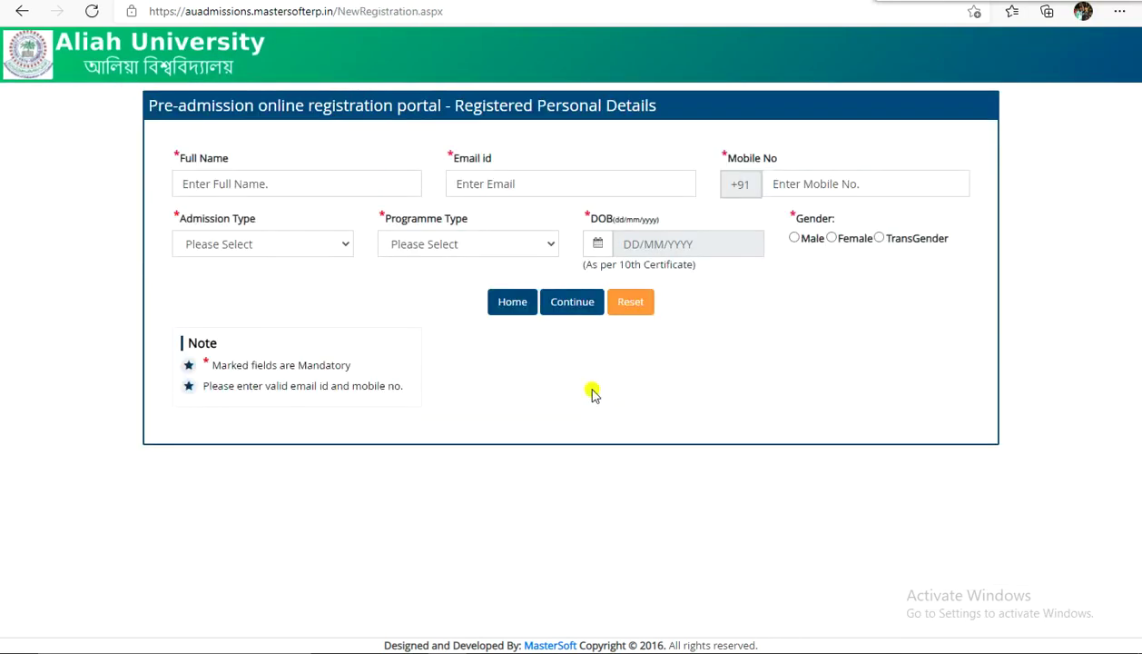
left_click(279, 236)
left_click(265, 282)
left_click(417, 253)
left_click(421, 284)
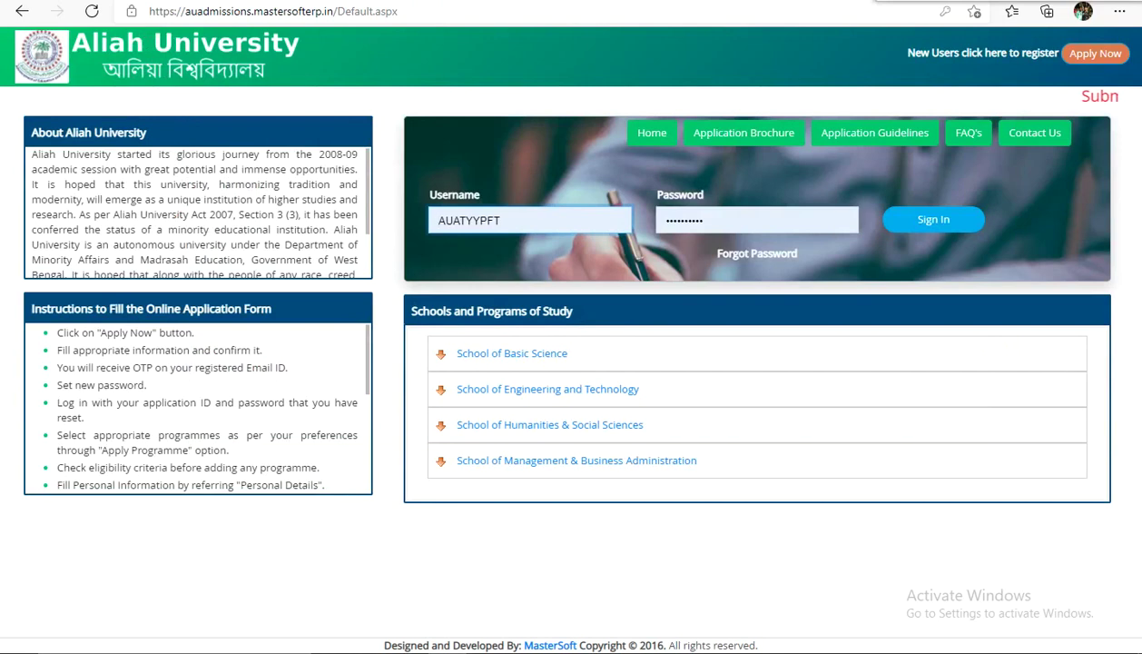
Sign in to the admission portal with the saved credentials.
left_click(934, 220)
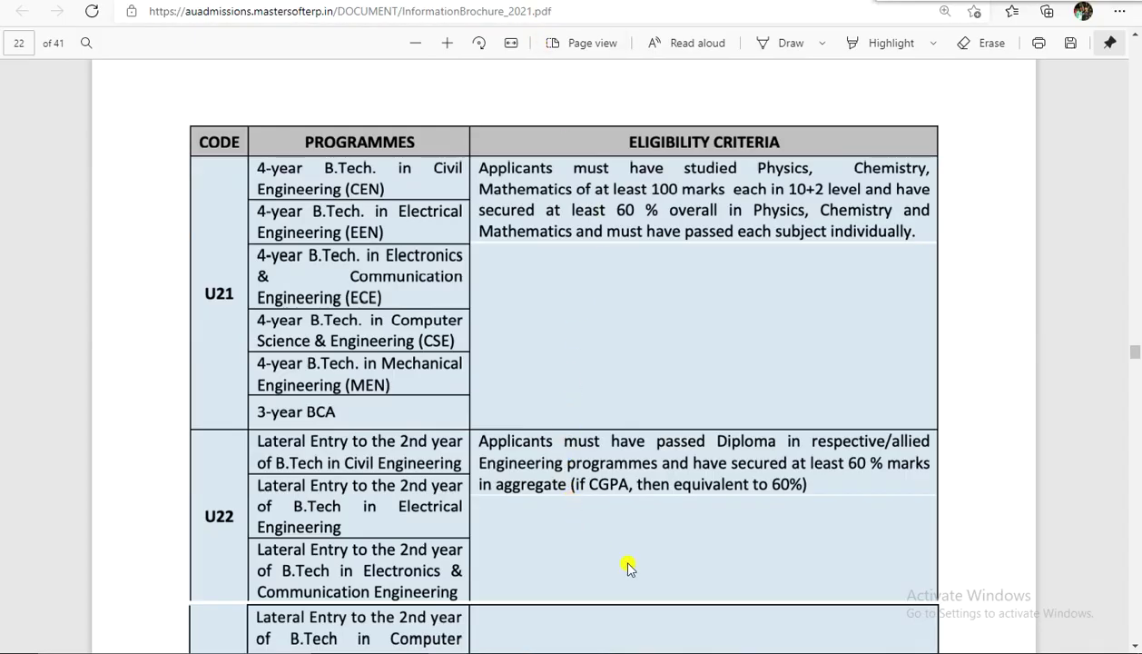
Examine the Eligibility Criteria section of the information brochure PDF at a smaller page size.
scroll(749, 531, "up", 10)
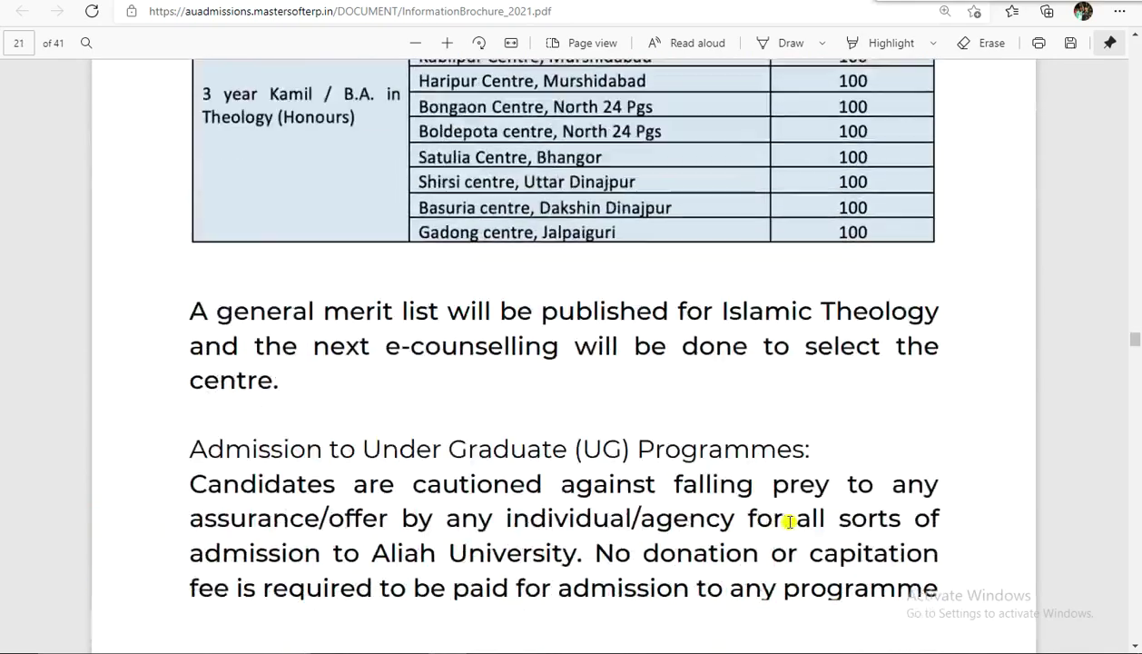
scroll(794, 508, "down", 8)
scroll(793, 488, "down", 3)
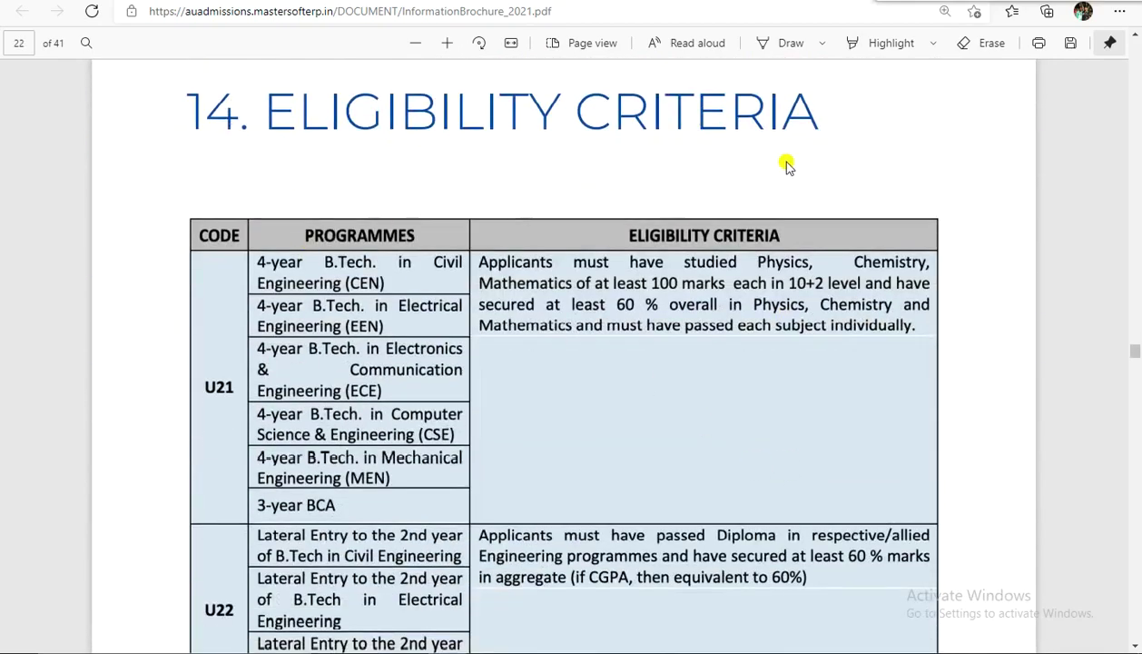
left_click(419, 45)
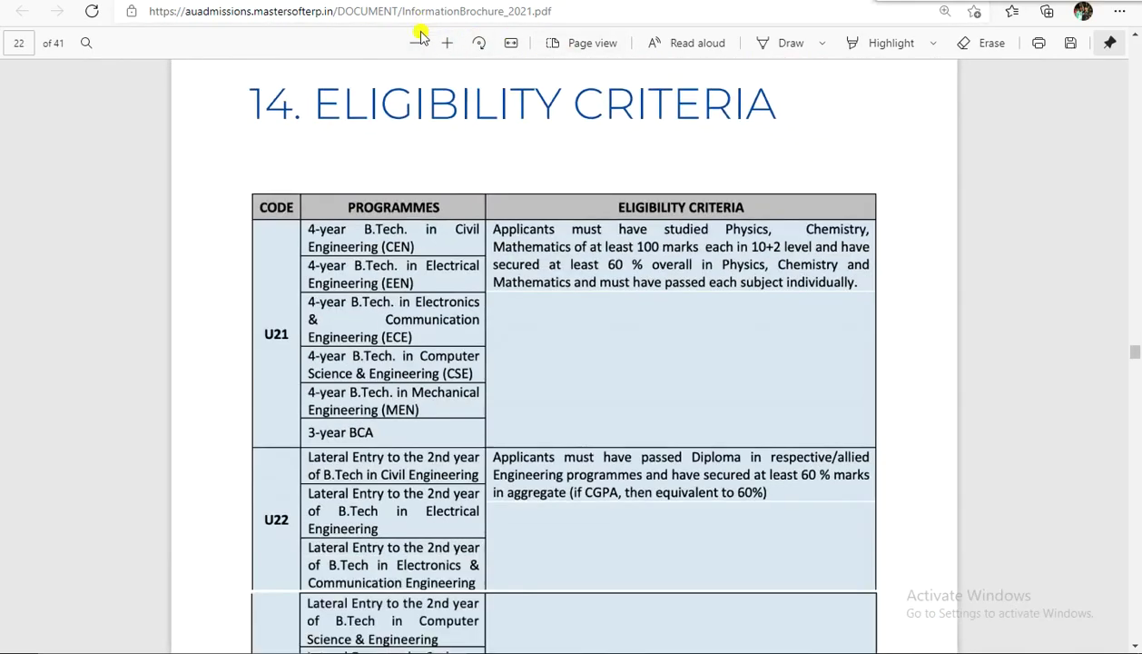
scroll(445, 327, "down", 3)
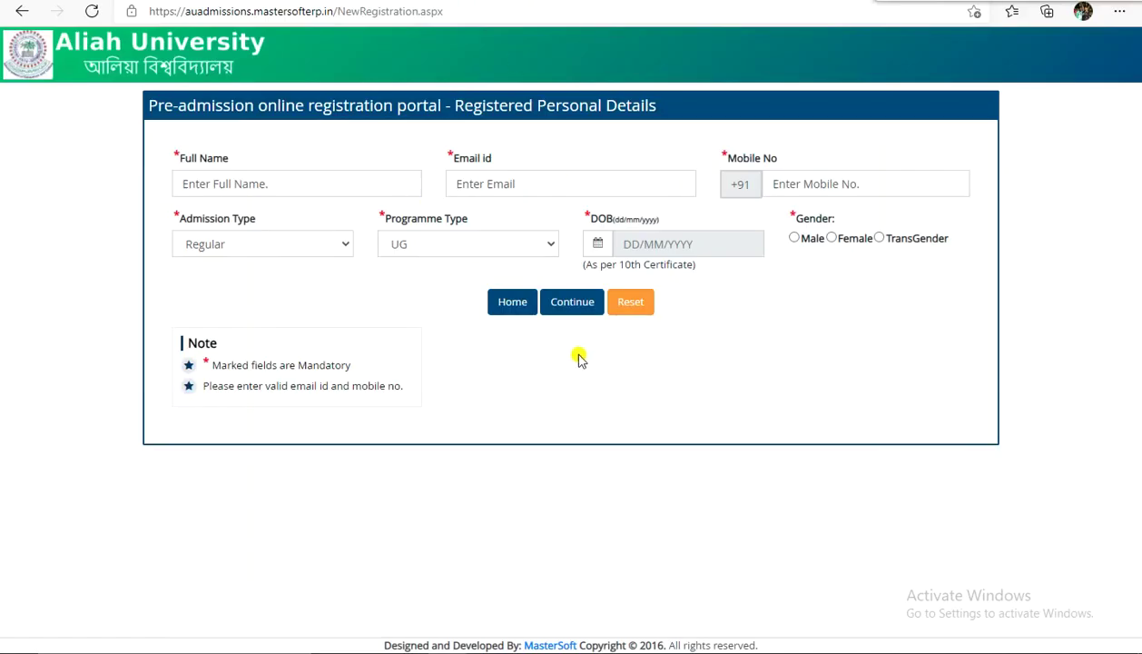
Leave the registration form for the home page and read through the portal's FAQ questions.
left_click(505, 299)
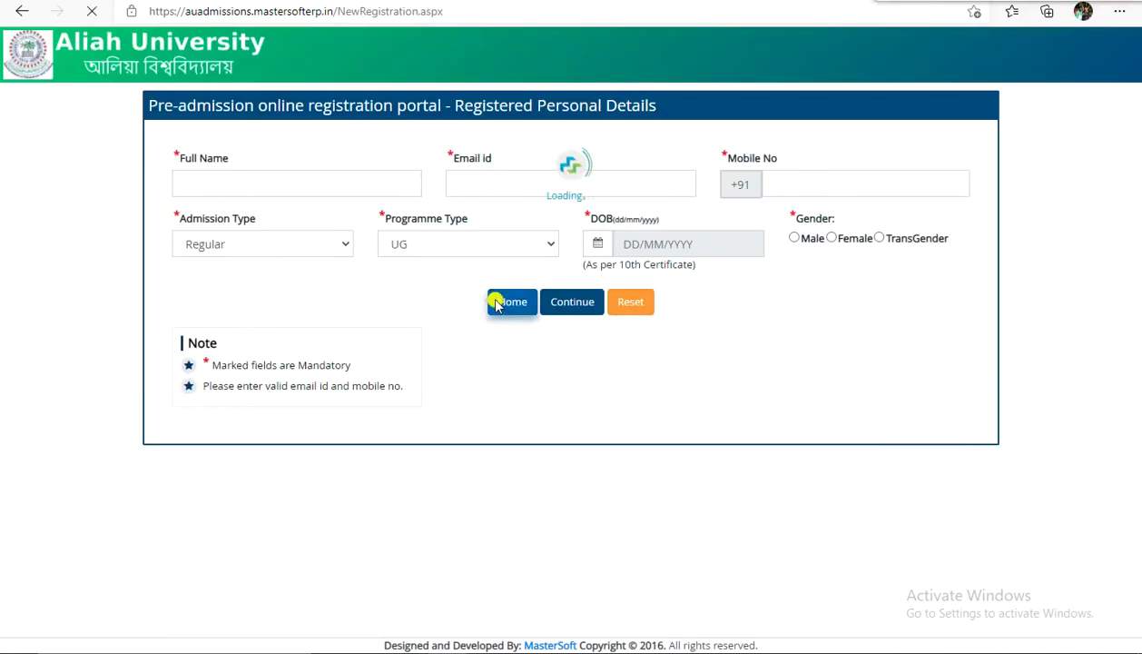
left_click(961, 136)
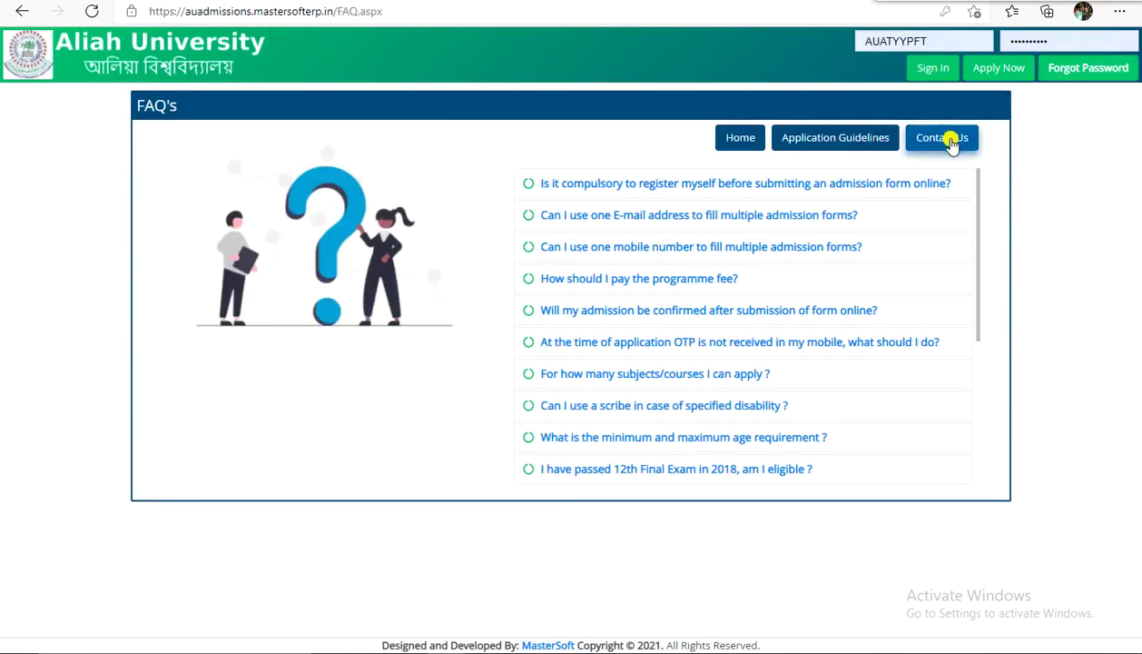
scroll(717, 322, "down", 2)
scroll(718, 322, "down", 2)
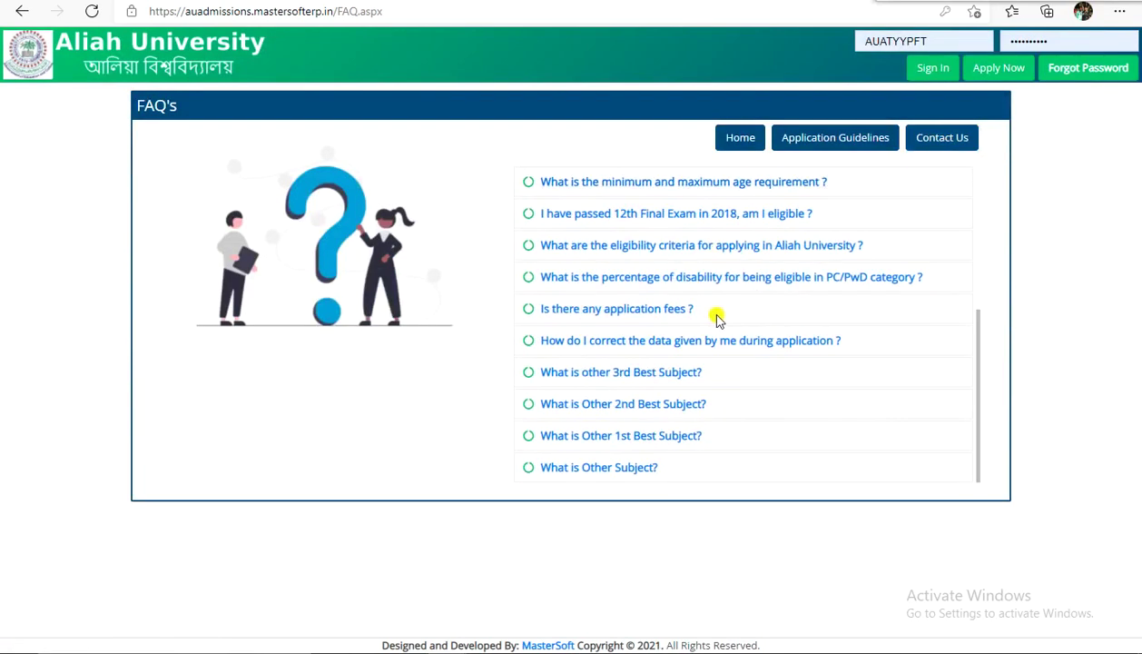
Open the Apply Programme section from the application summary dashboard.
left_click(348, 280)
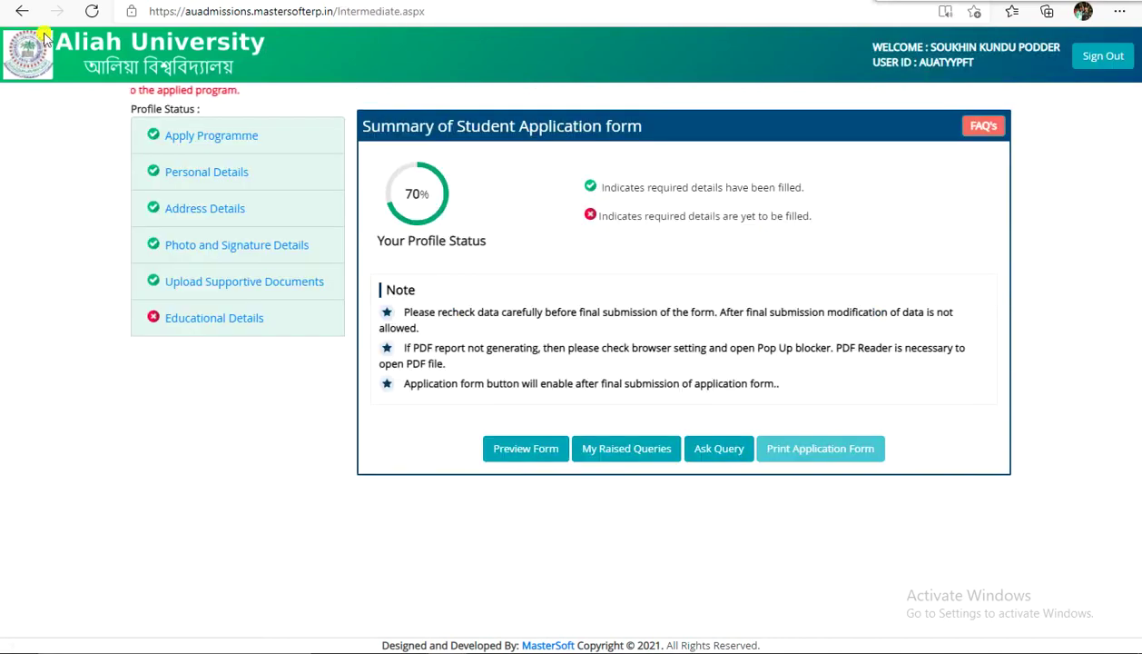
left_click(202, 141)
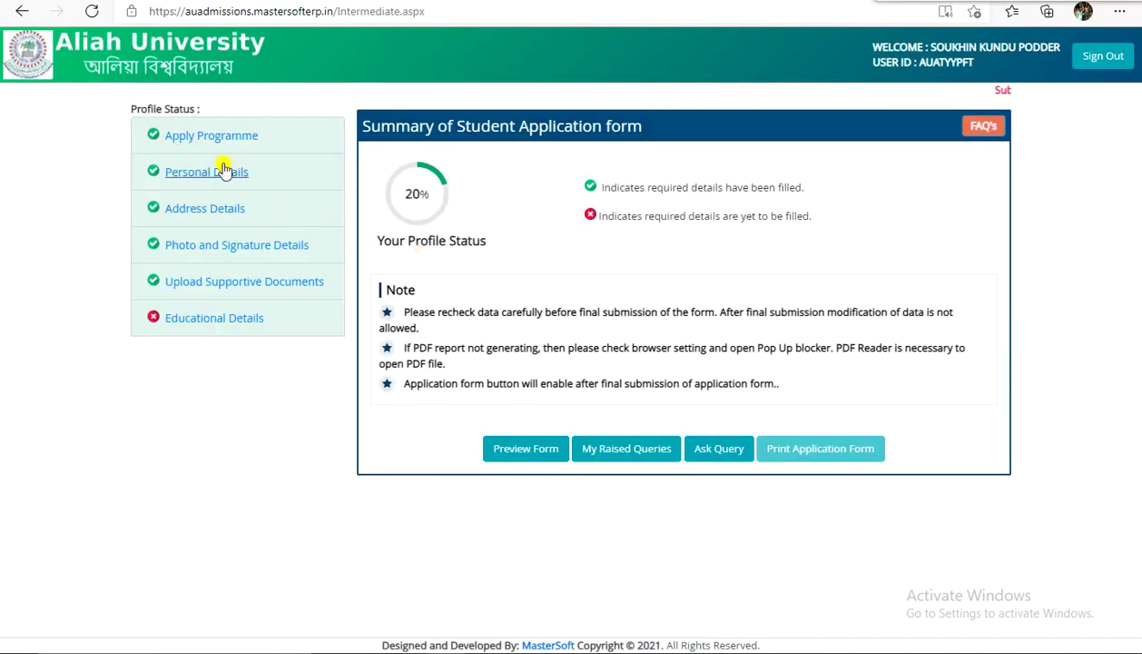
left_click(217, 137)
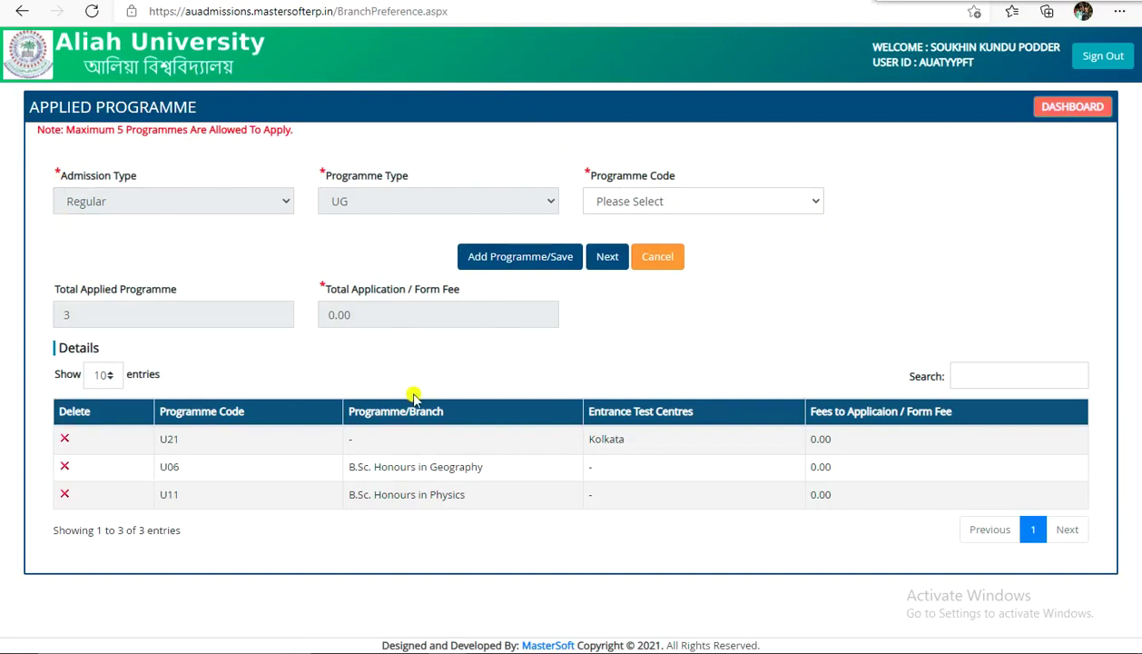
Delete the applied programmes U21, U06 and U11 from the details list and confirm the deletion.
left_click(65, 439)
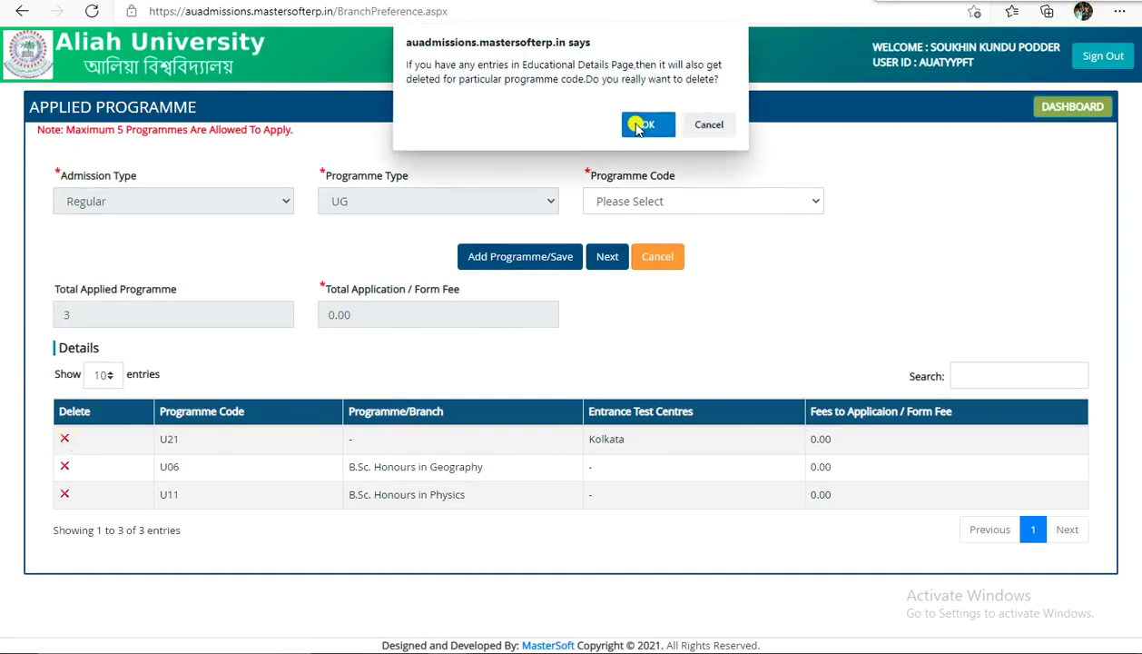
left_click(654, 121)
left_click(710, 97)
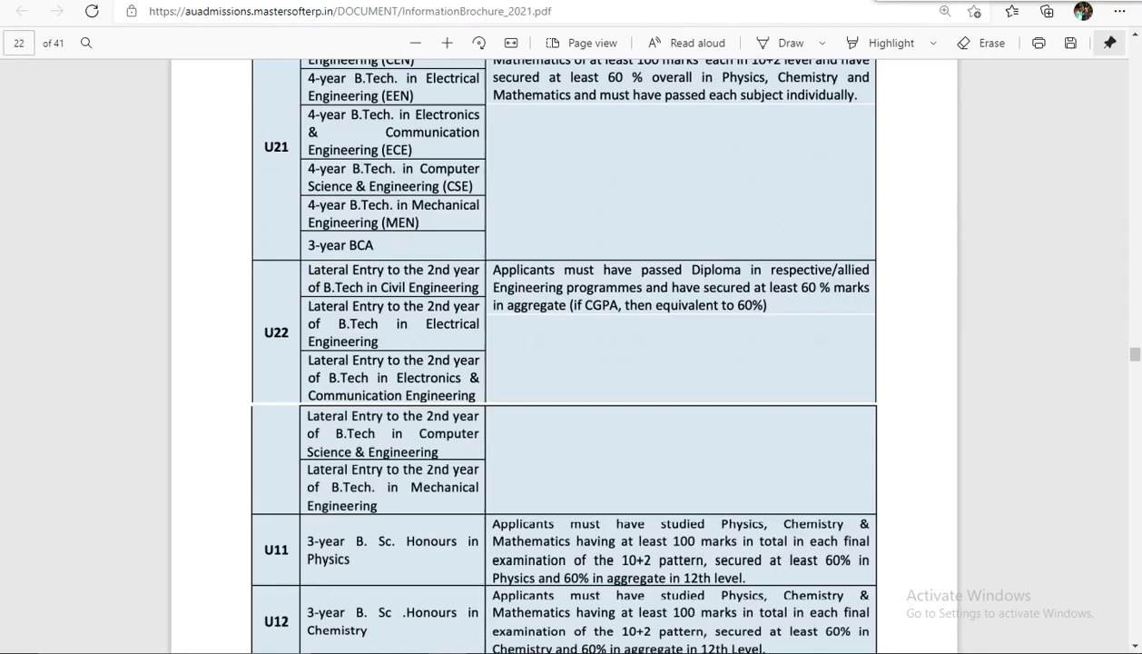
Examine the programme codes and their eligibility criteria from U21 through U06 in the information brochure.
scroll(430, 291, "up", 3)
scroll(423, 365, "down", 4)
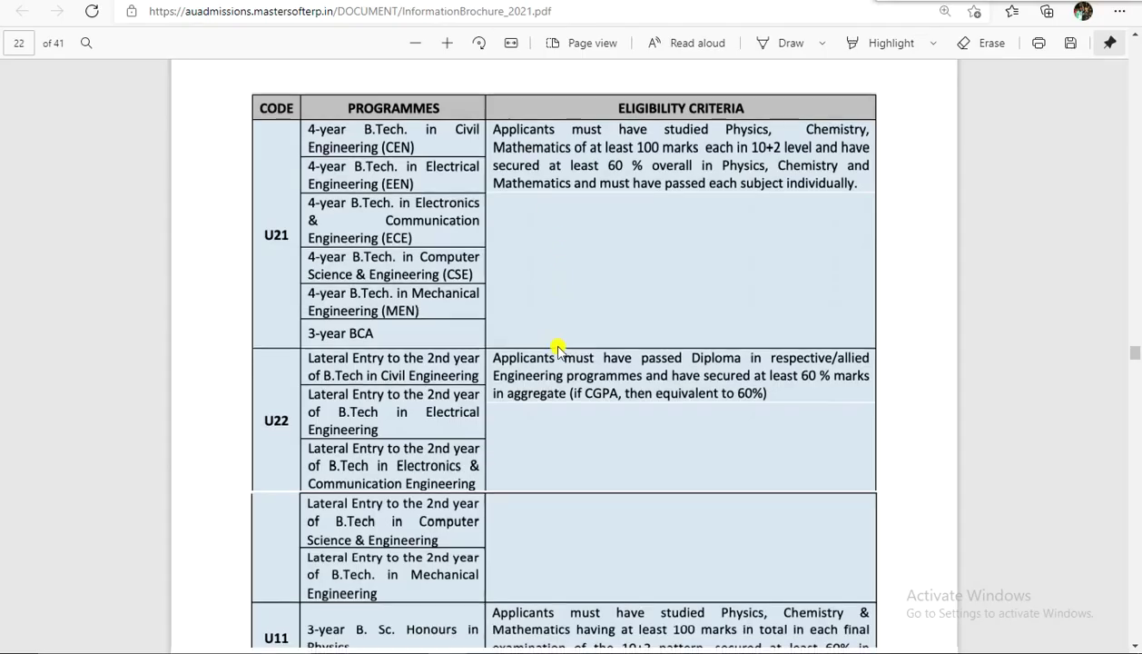
scroll(544, 354, "down", 3)
scroll(345, 388, "down", 1)
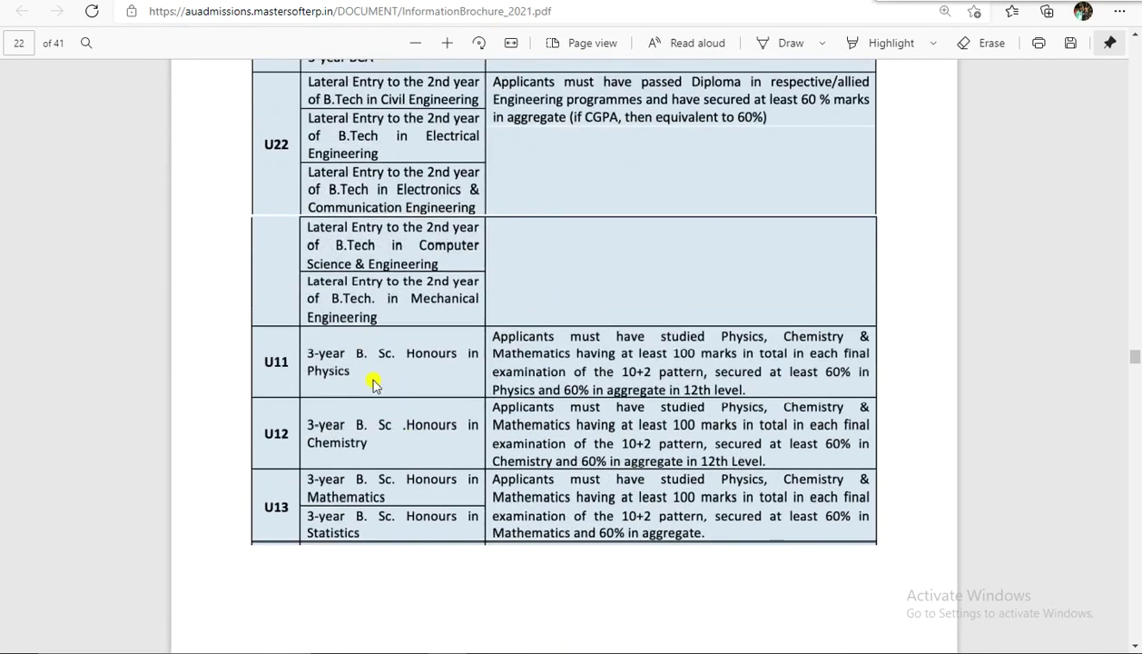
scroll(352, 548, "down", 3)
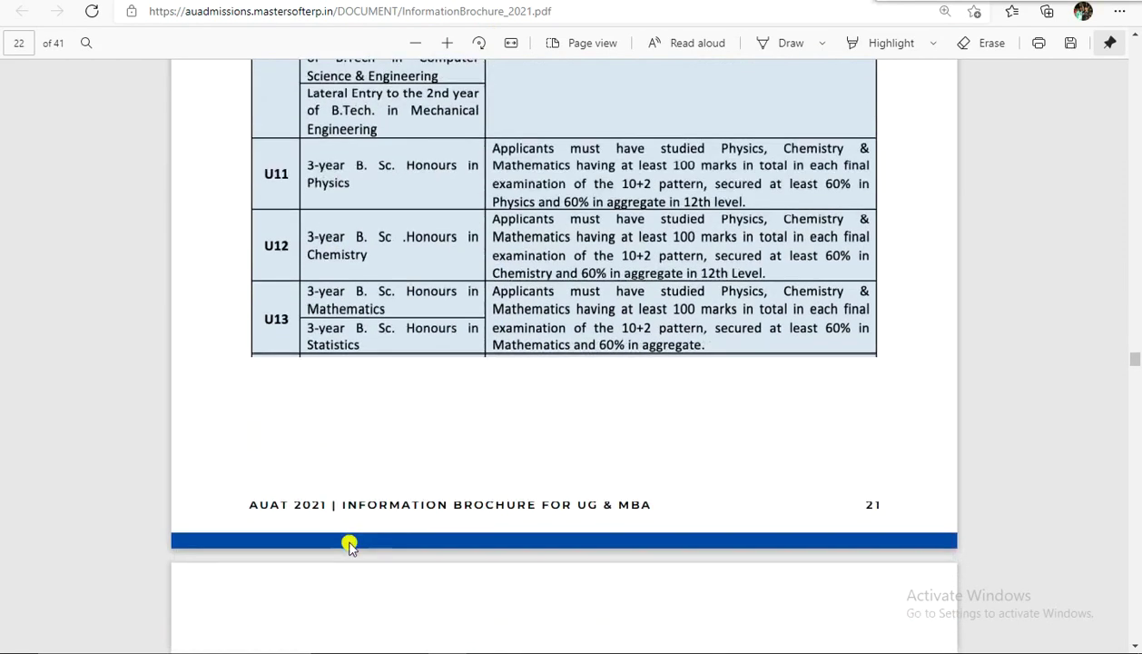
scroll(363, 538, "up", 1)
scroll(367, 542, "down", 2)
scroll(368, 542, "down", 5)
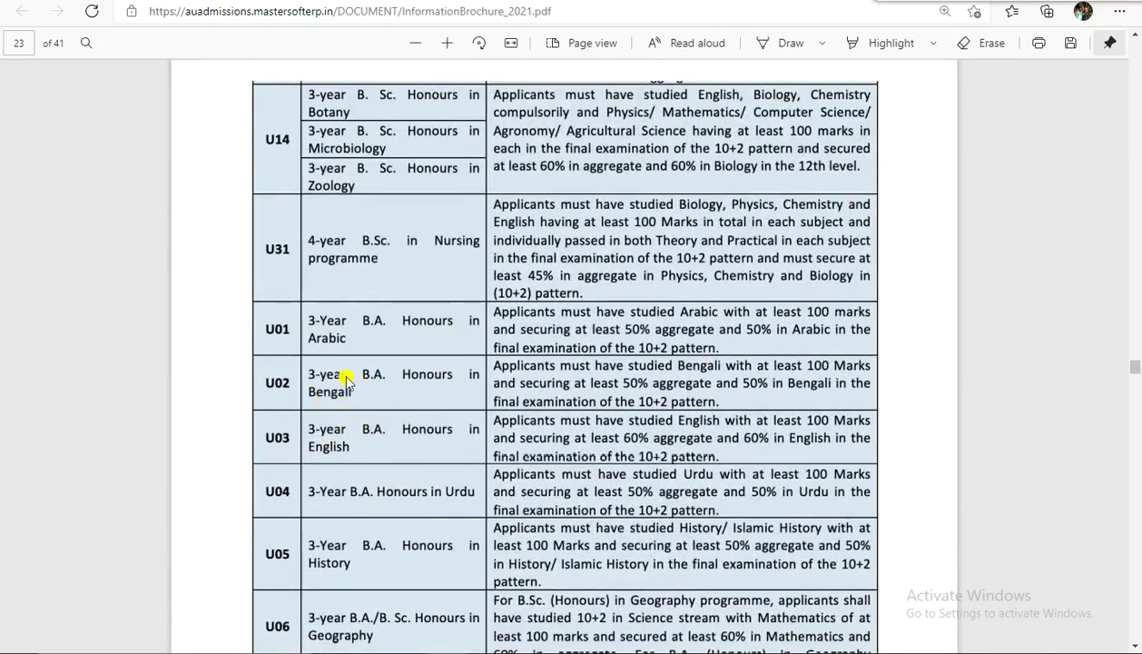
scroll(385, 358, "down", 1)
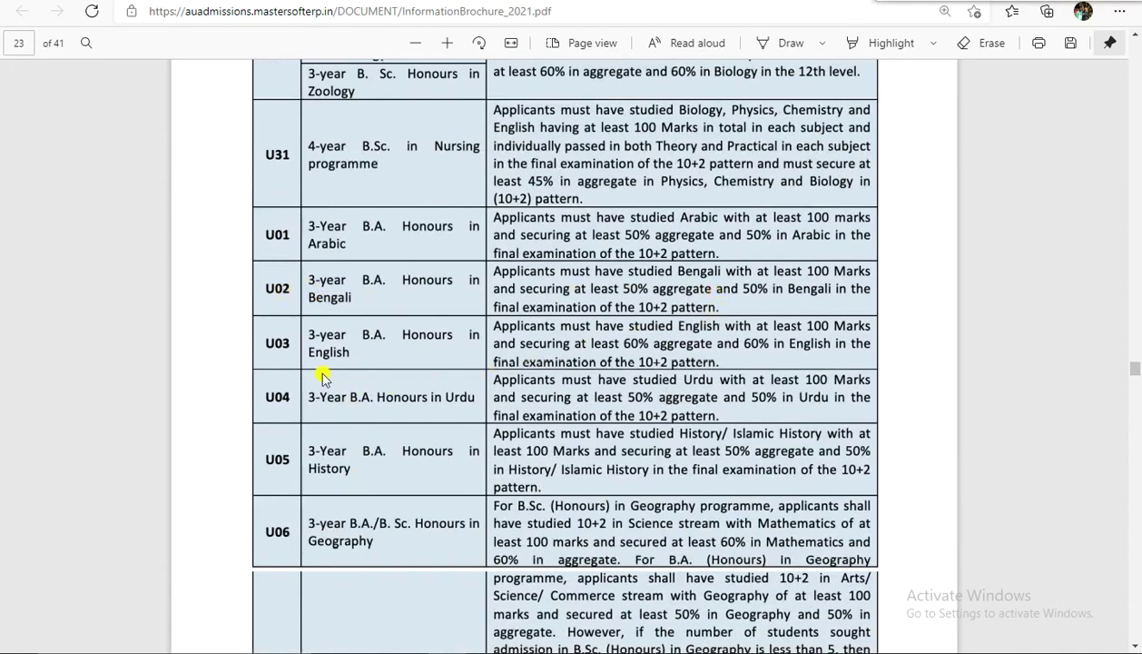
scroll(433, 227, "up", 9)
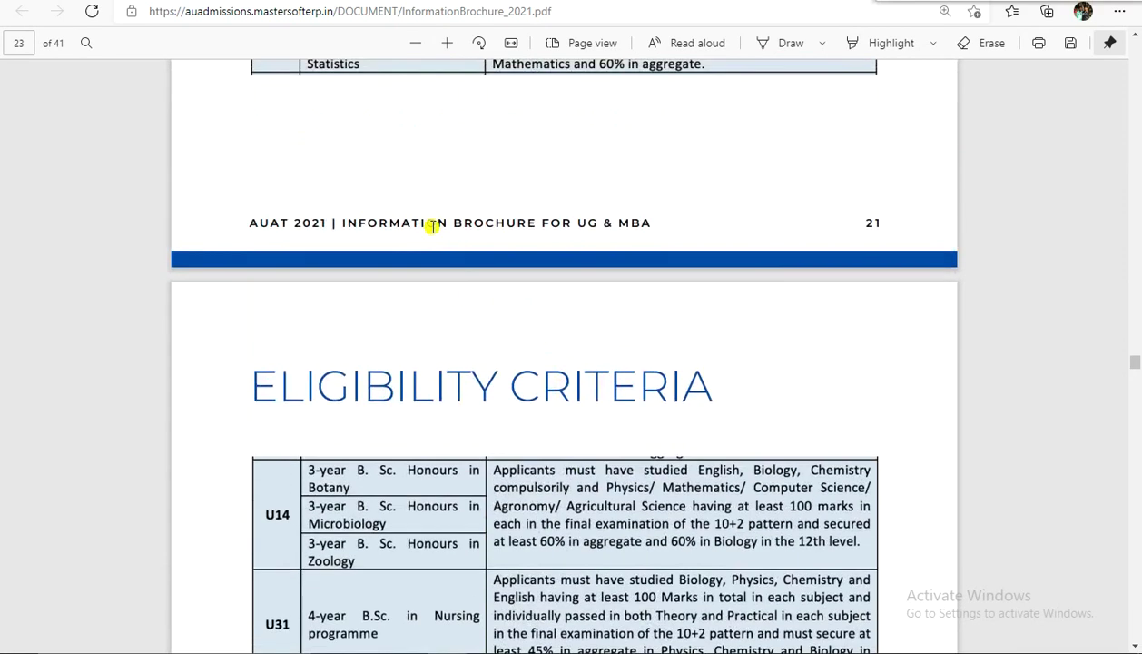
scroll(485, 627, "down", 6)
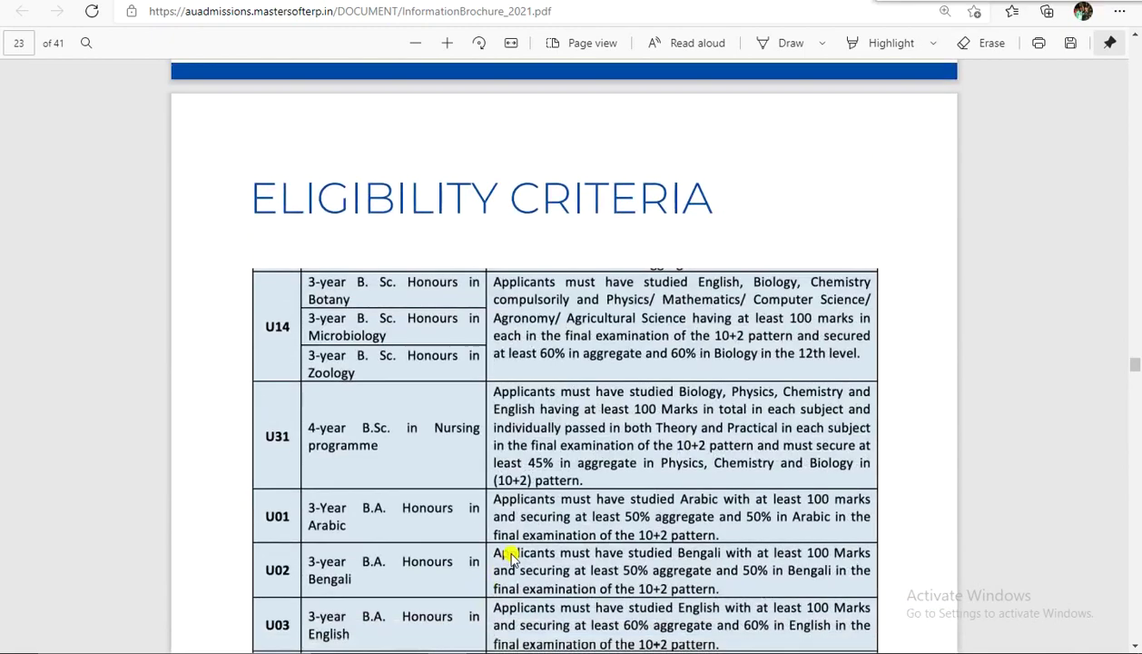
scroll(511, 556, "down", 3)
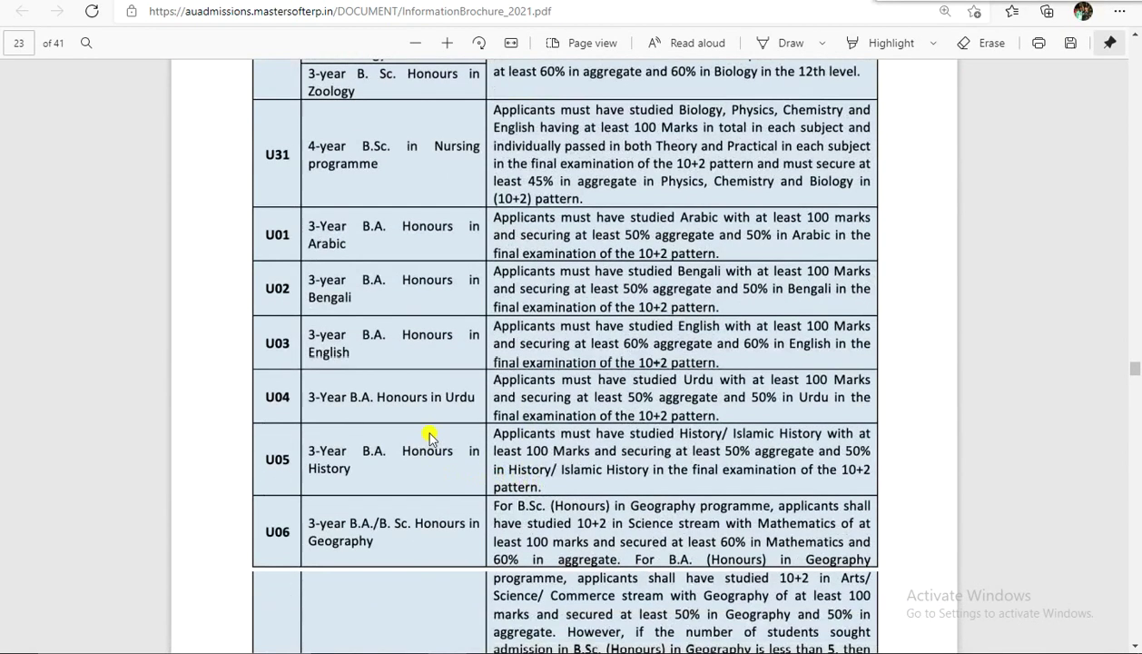
scroll(548, 539, "up", 9)
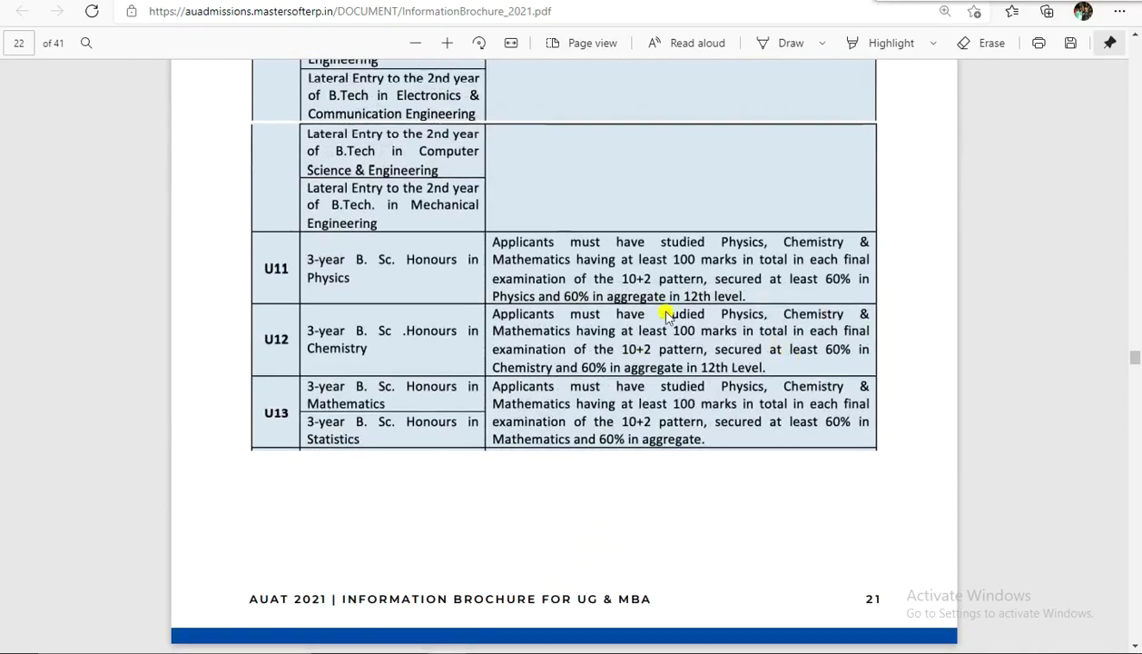
scroll(763, 304, "down", 9)
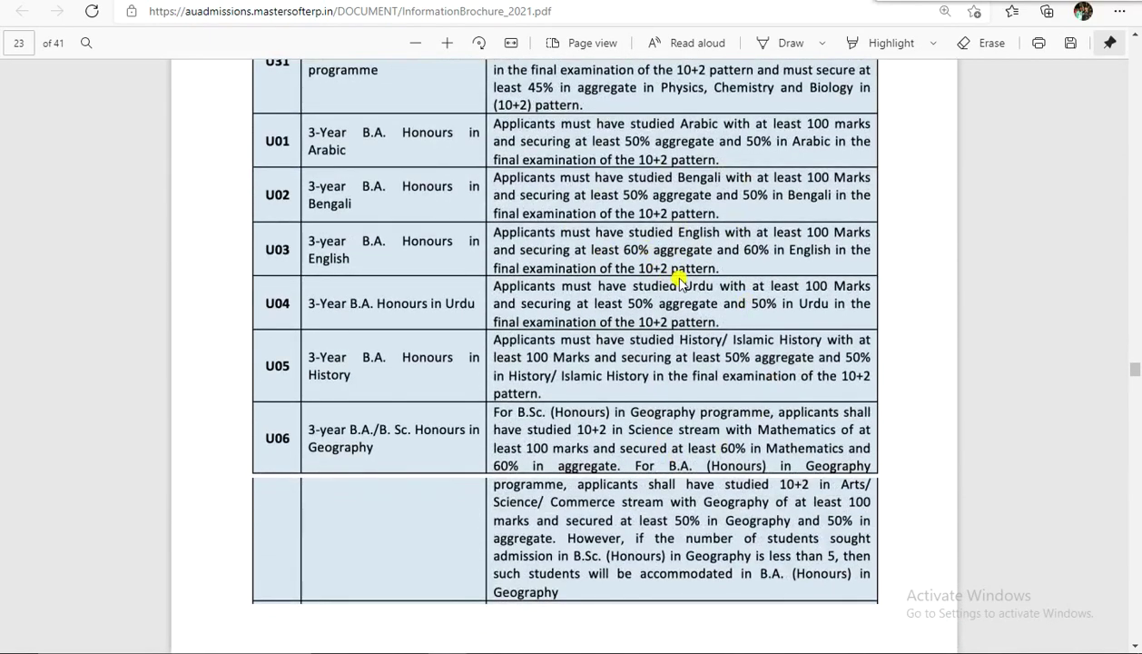
scroll(680, 283, "up", 4)
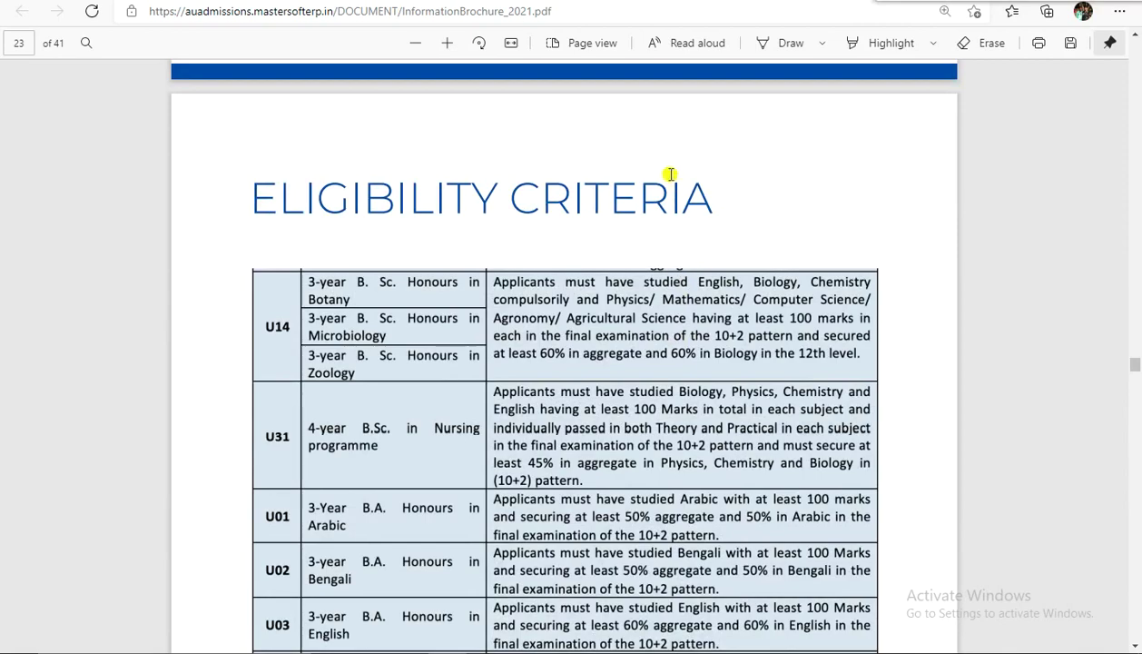
scroll(699, 354, "up", 6)
scroll(695, 372, "up", 4)
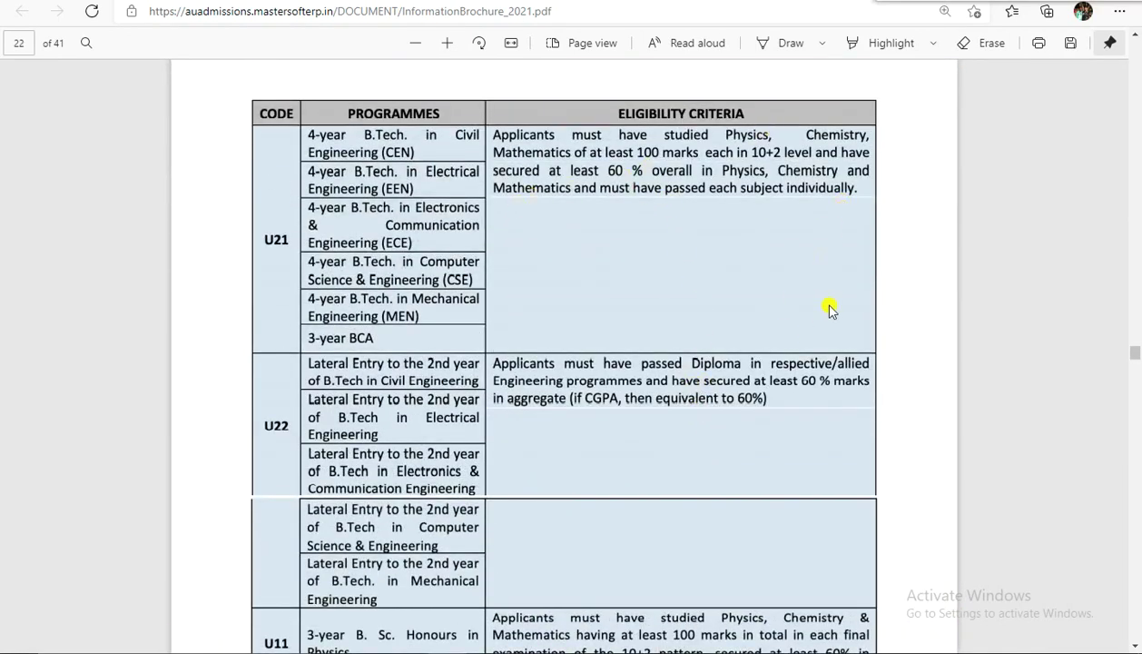
Return from the information brochure to the Applied Programme form and choose programme code U21.
key("ctrl+w")
key("ctrl+w")
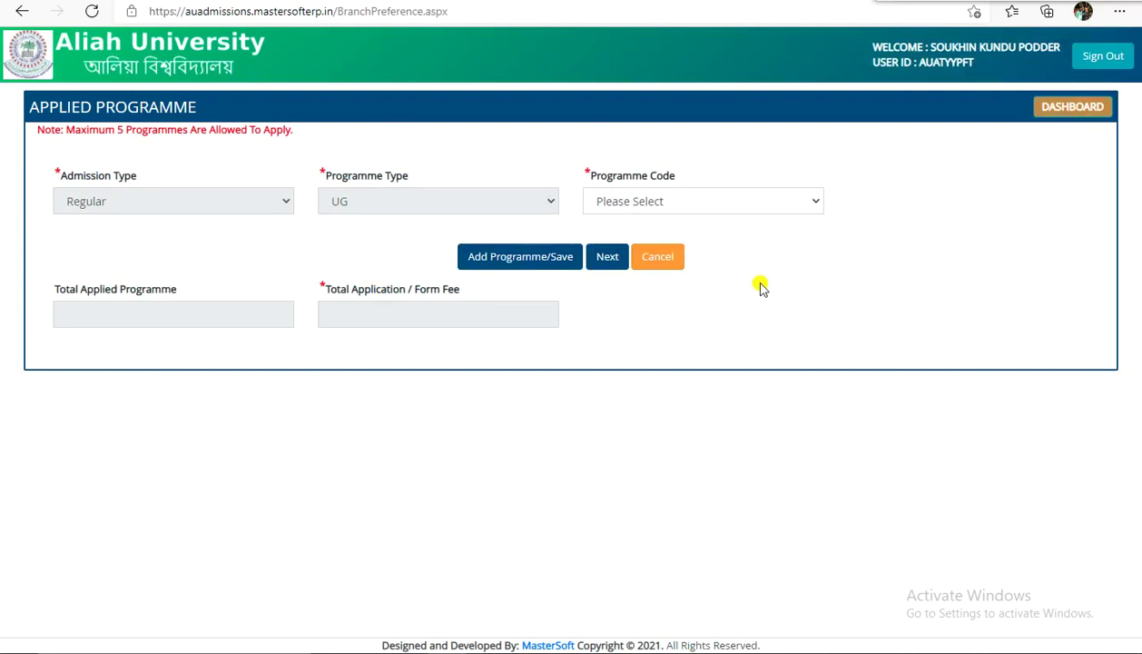
left_click(754, 207)
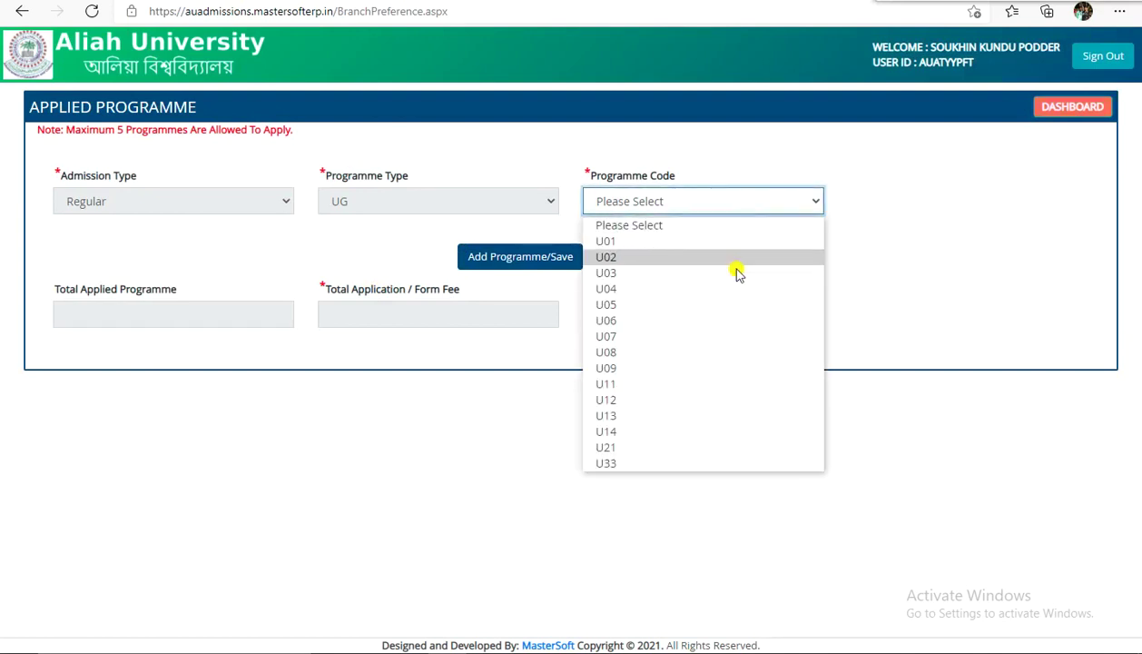
left_click(665, 454)
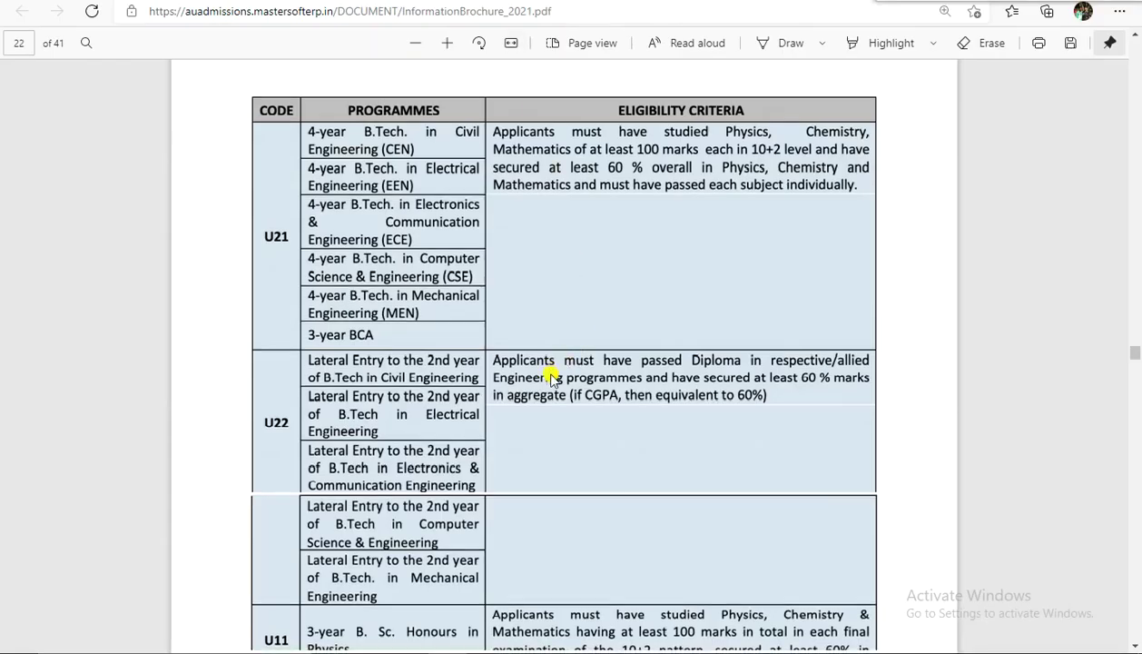
Check the U21 eligibility criteria in the brochure and the form, and set the entrance test centre to Kolkata.
scroll(565, 377, "up", 1)
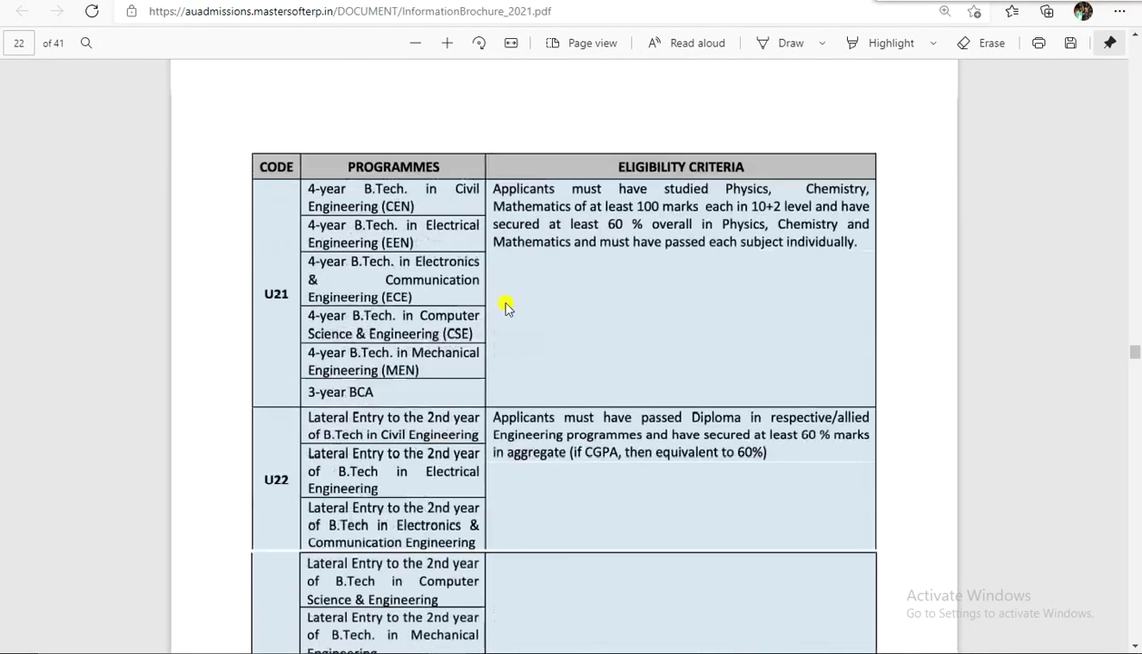
key("ctrl+minus")
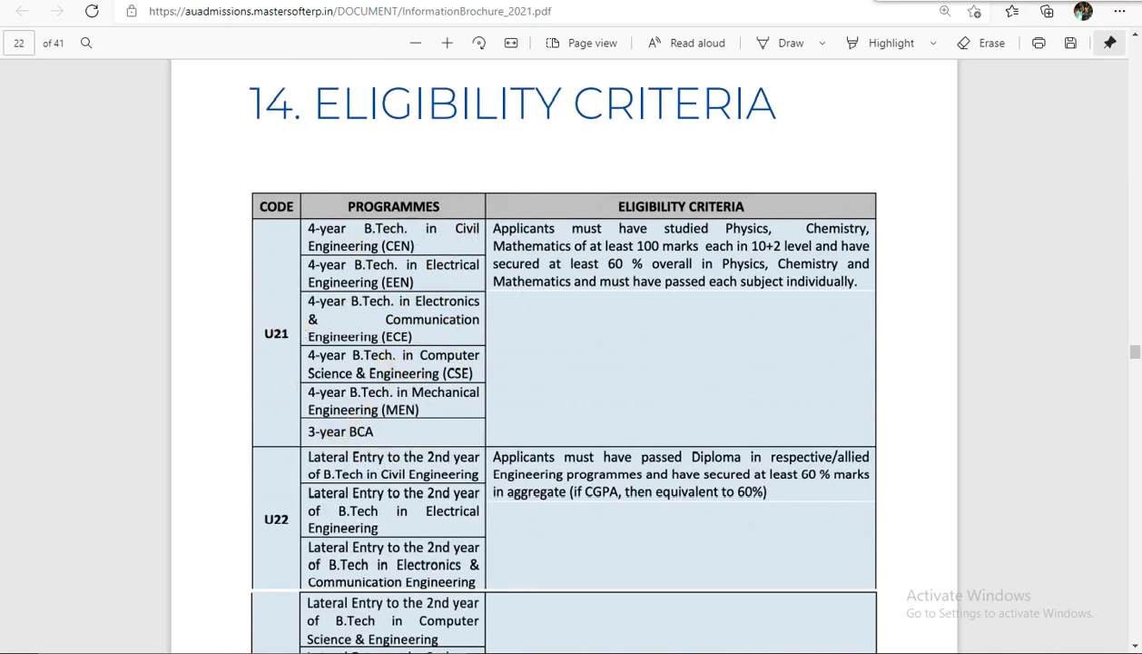
key("ctrl+w")
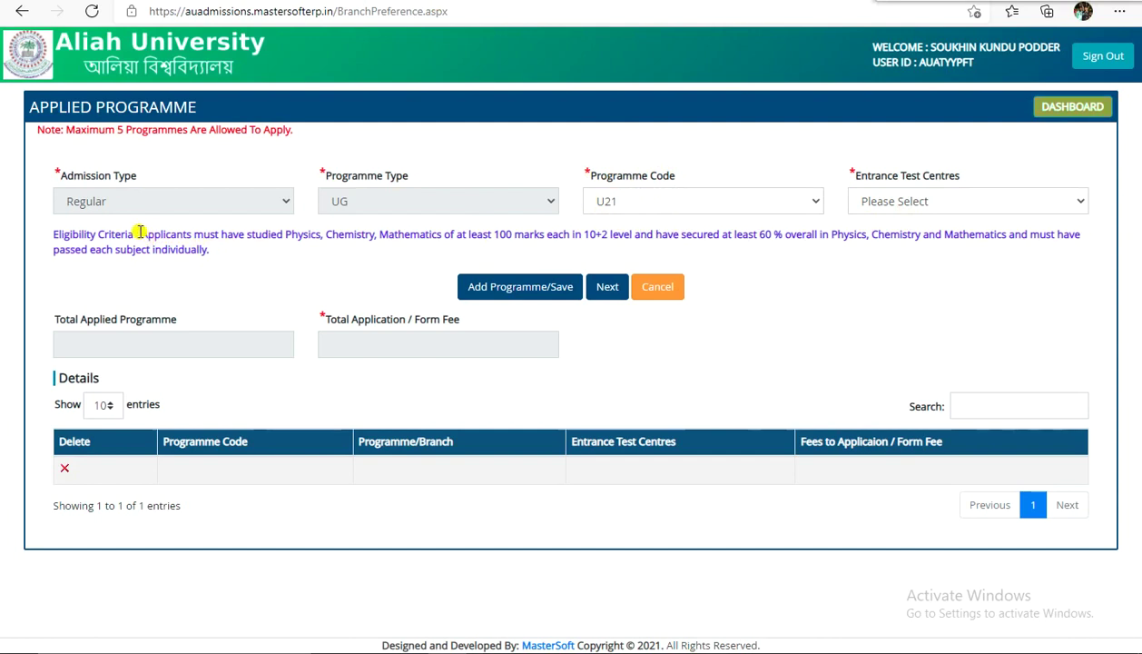
left_click_drag(143, 233, 276, 219)
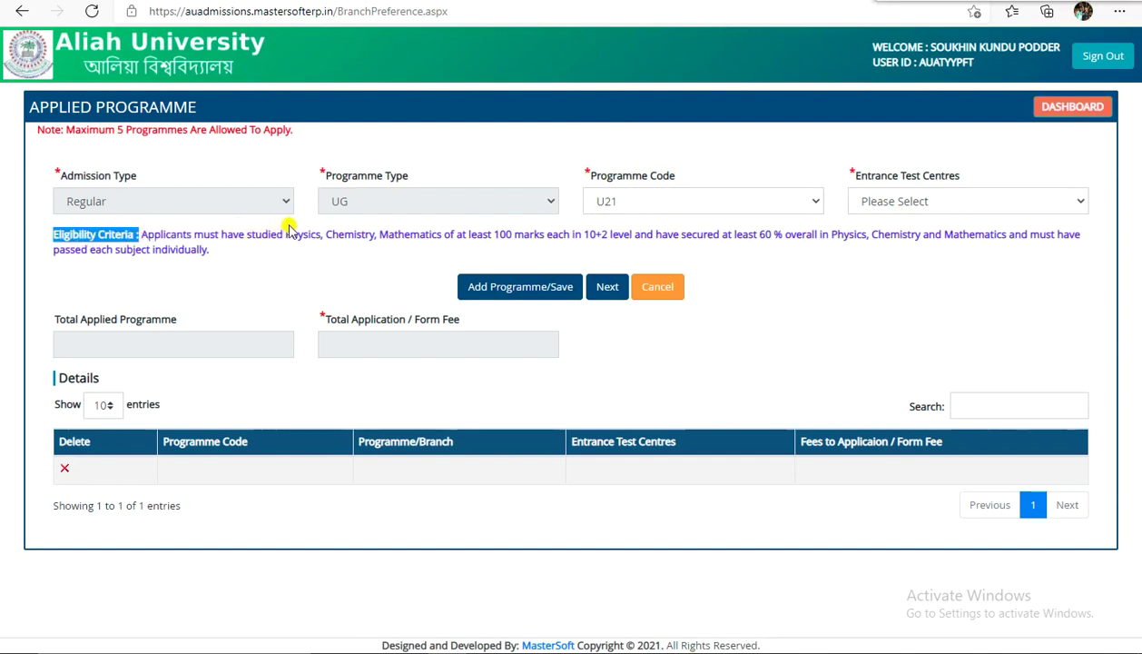
left_click(257, 251)
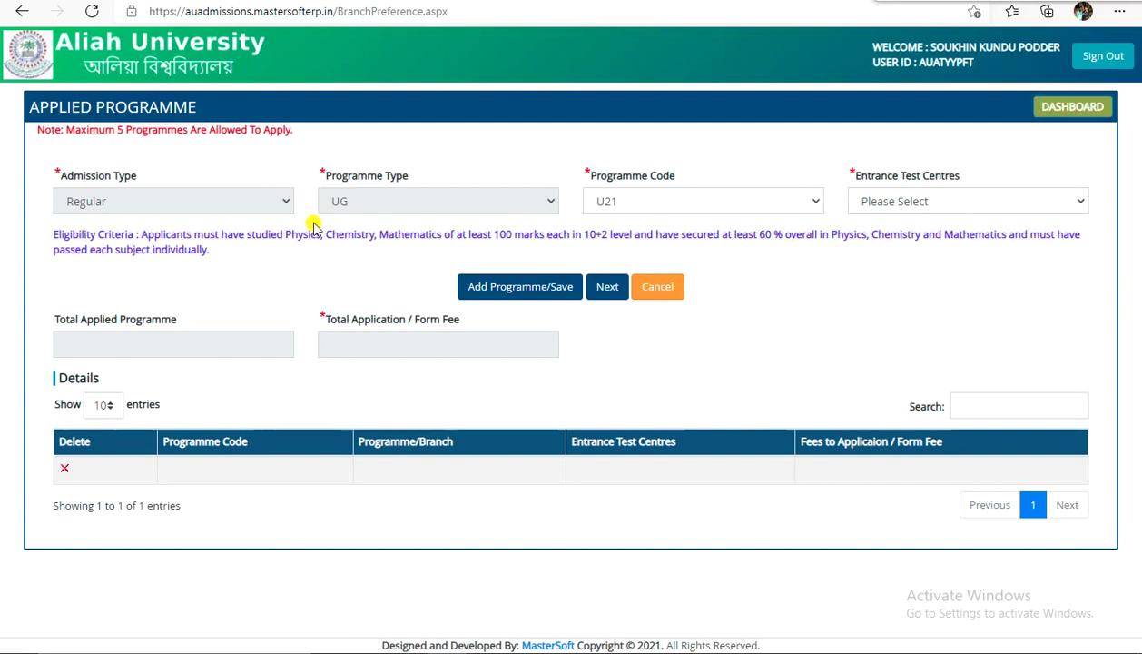
left_click(896, 202)
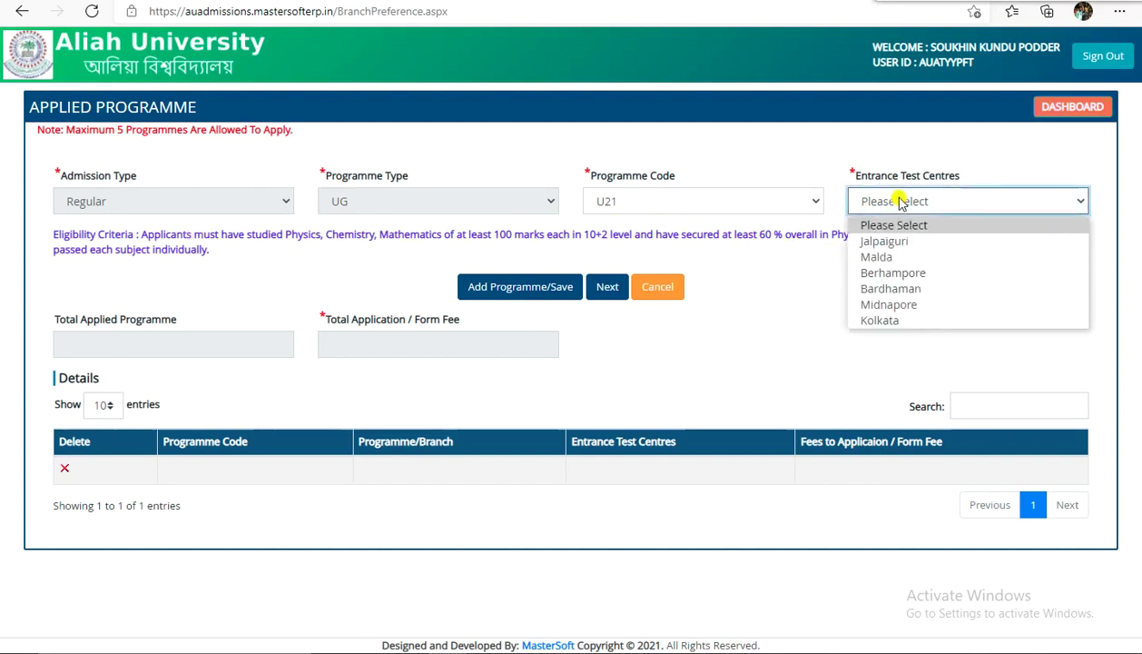
left_click(858, 318)
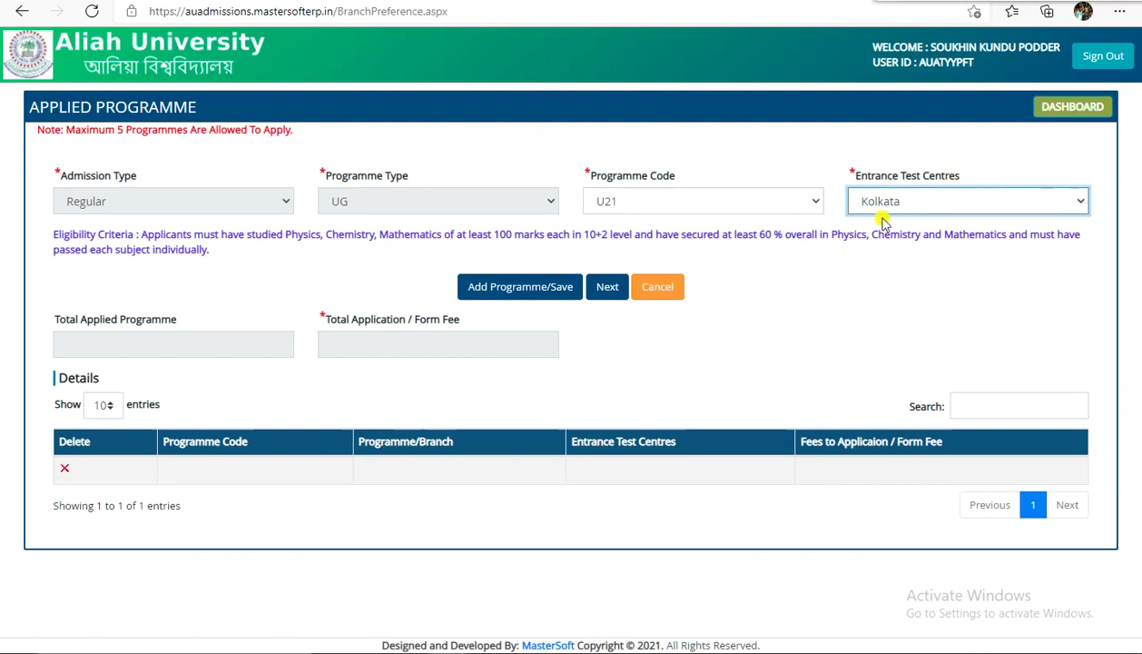
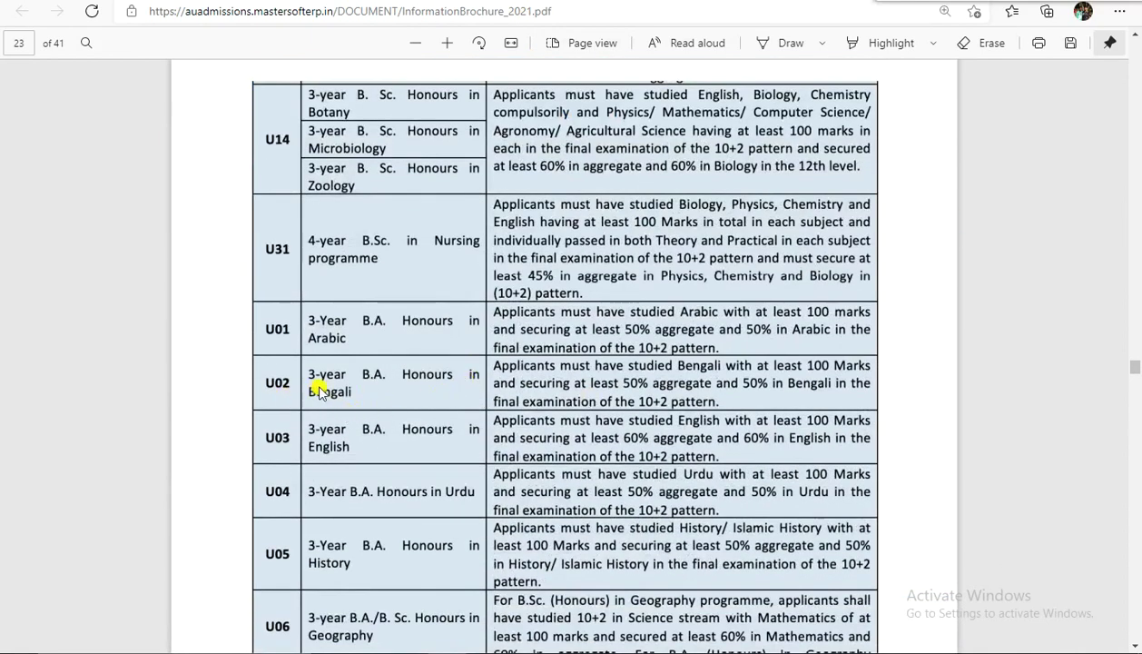
Back in the Applied Programme form, add programme code U02 with the branch B.A. Honours in Bengali and acknowledge the save.
key("alt+Left")
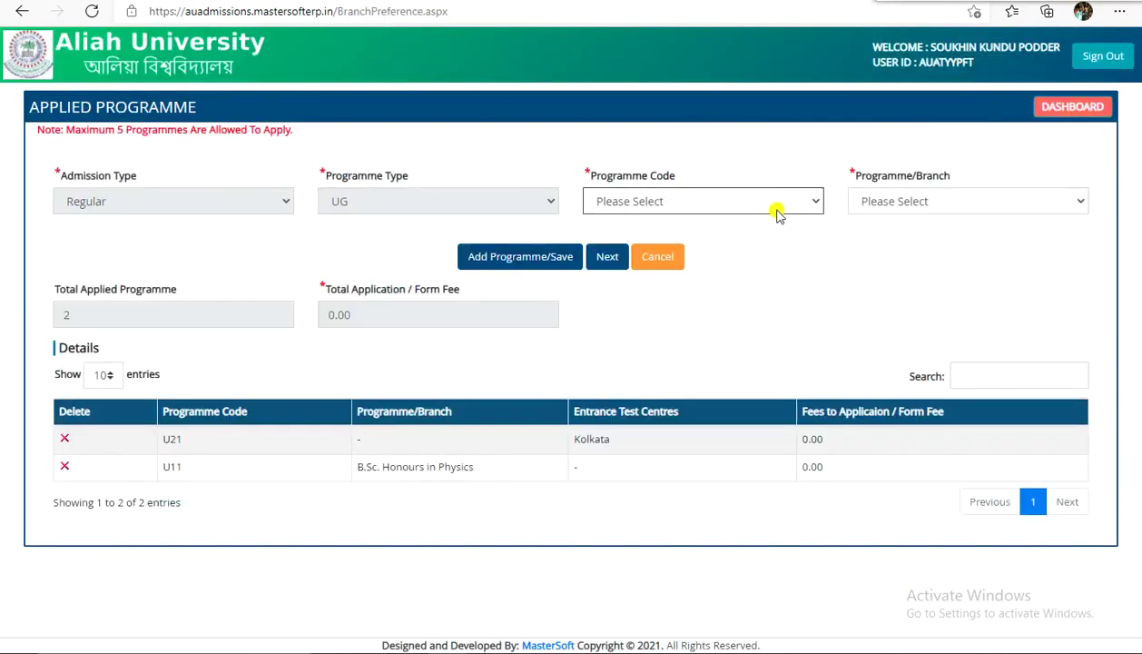
left_click(777, 209)
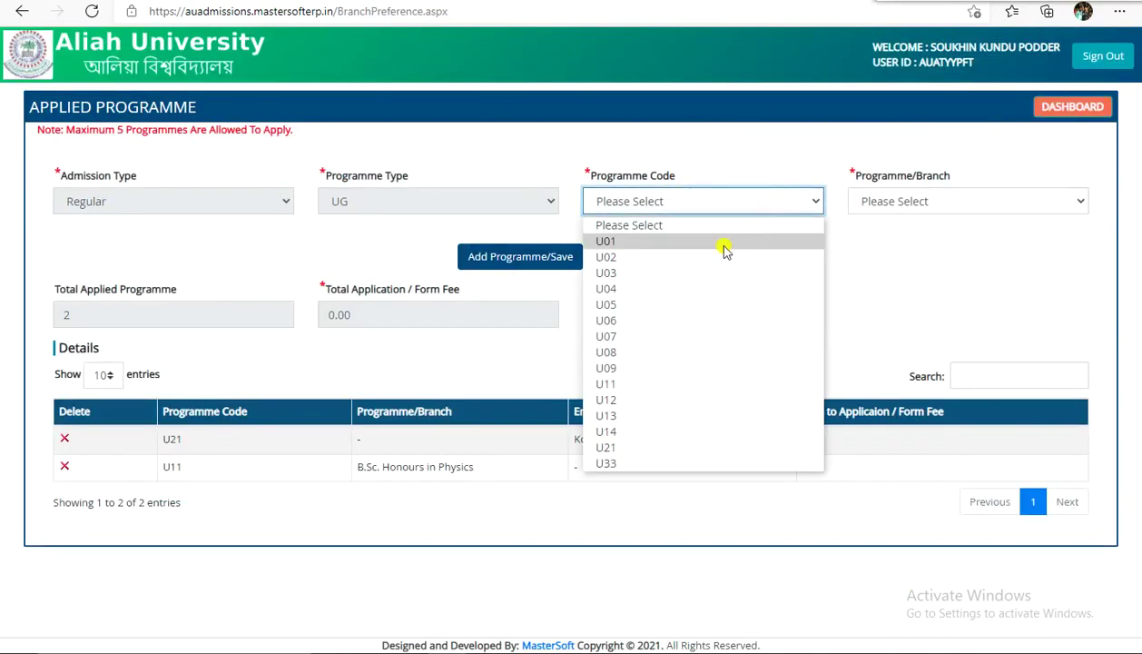
left_click(691, 258)
left_click(892, 201)
left_click(907, 239)
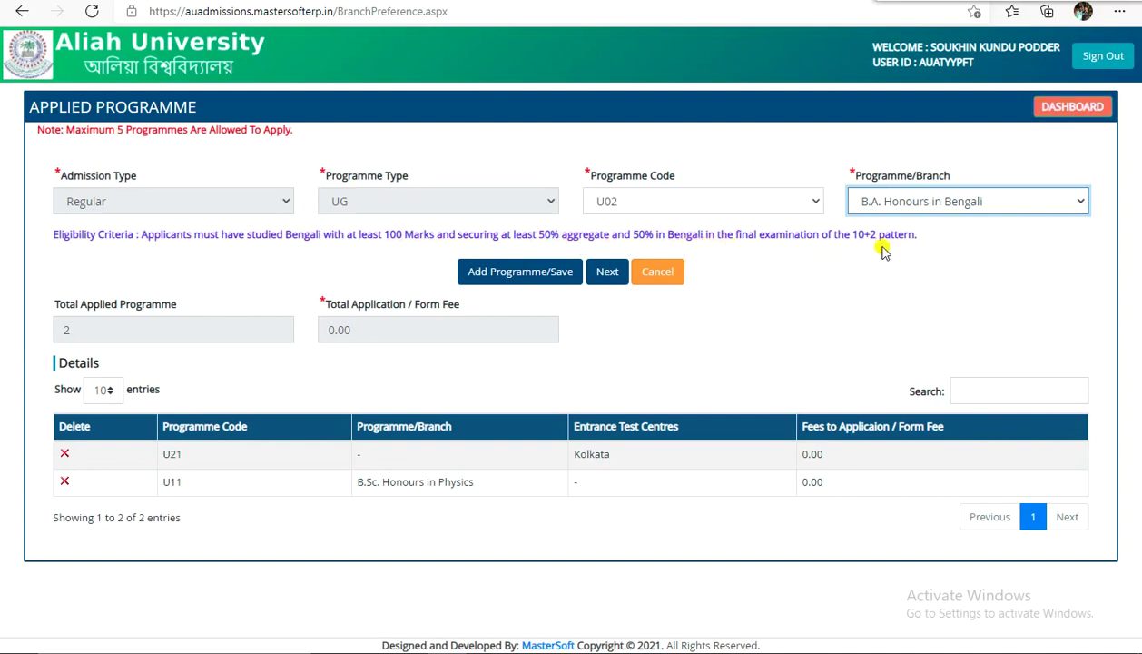
left_click(543, 269)
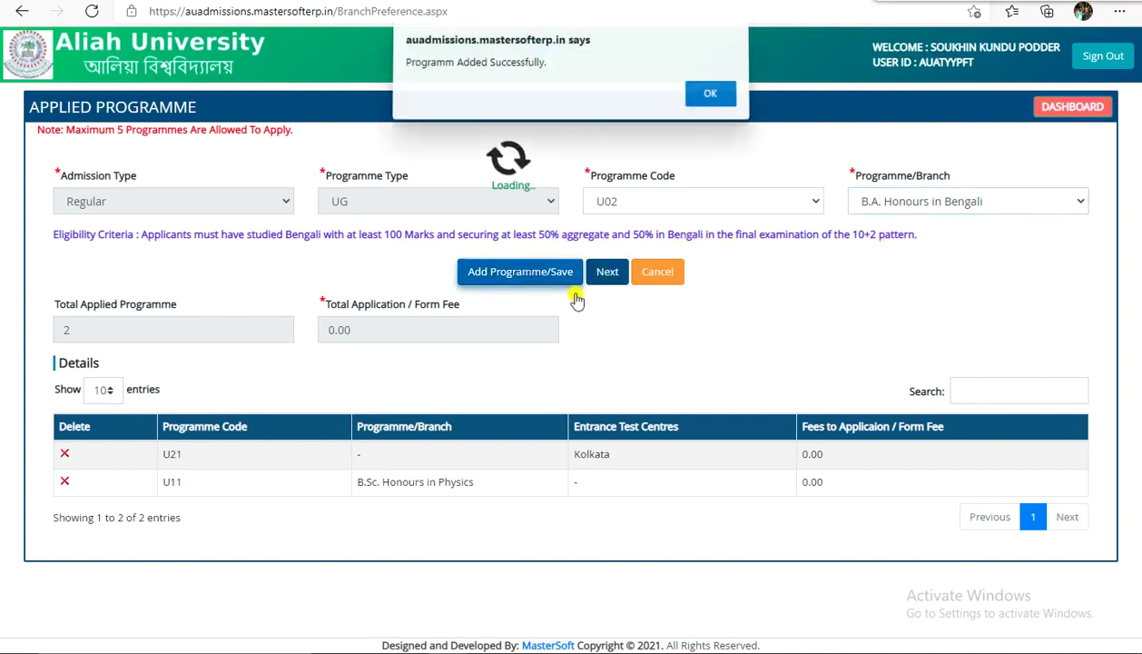
left_click(713, 94)
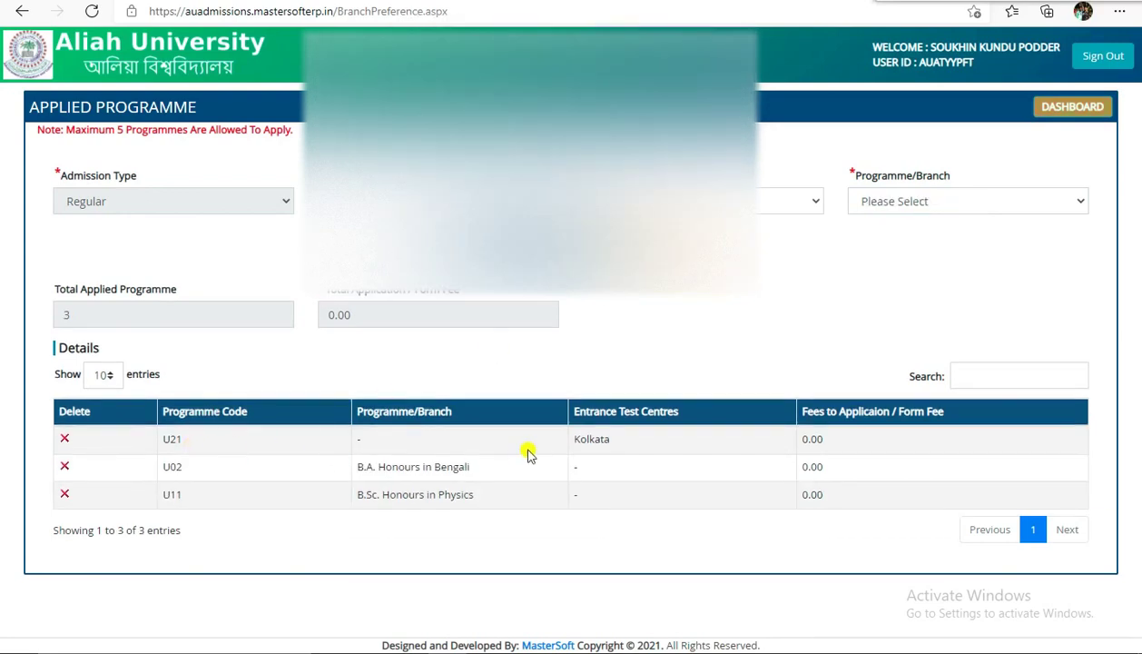
Proceed from the applied programmes through the personal, address and document upload pages to the Educational Details page.
left_click(493, 156)
scroll(693, 295, "down", 3)
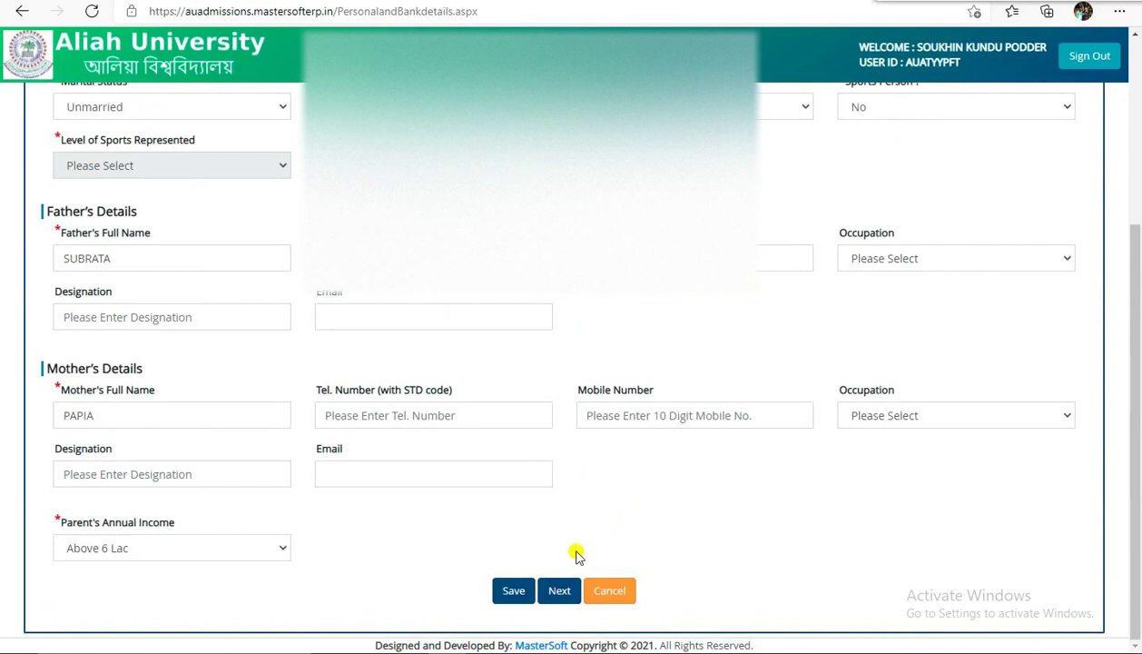
left_click(562, 602)
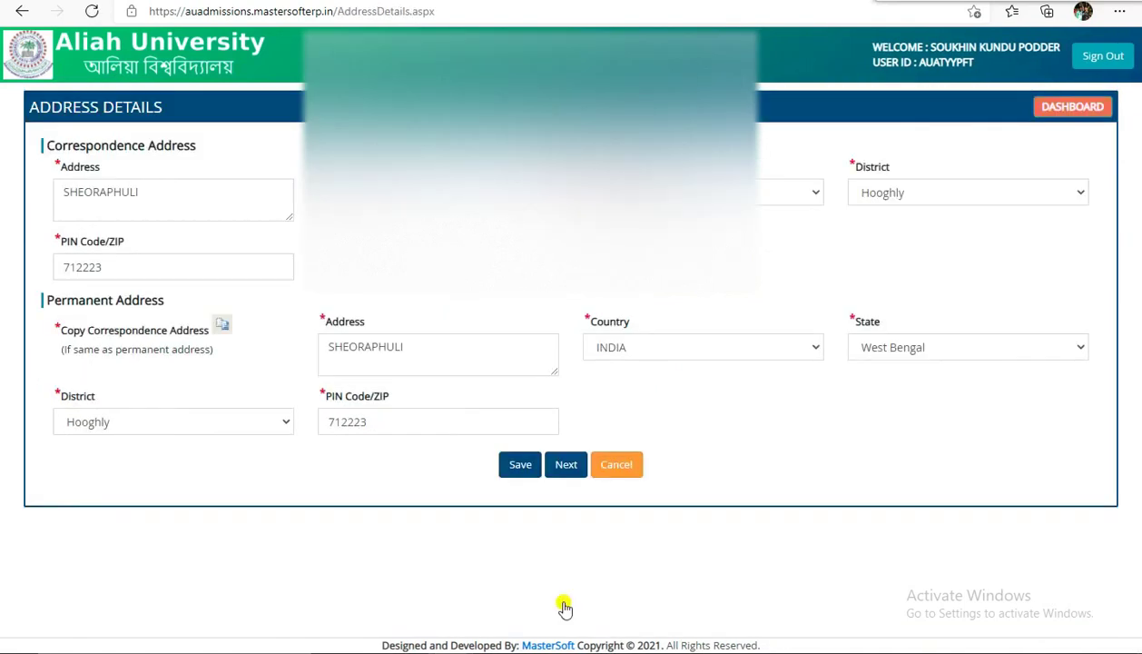
left_click(562, 472)
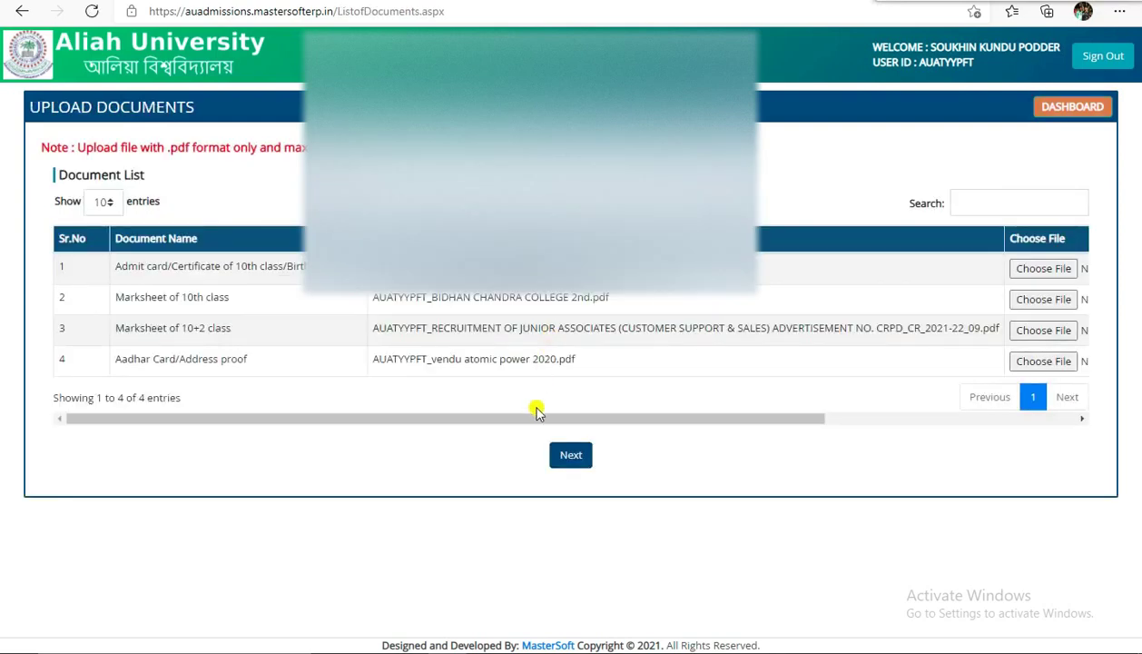
left_click(585, 456)
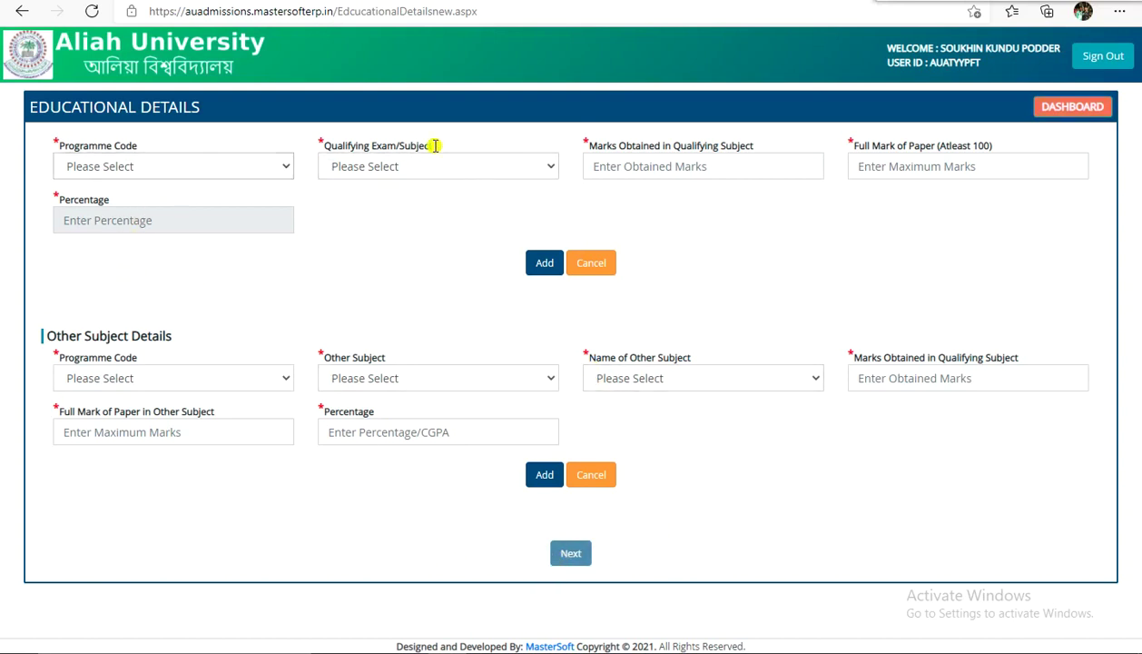
Set the programme code of the qualifying exam entry in Educational Details to U21.
left_click(225, 173)
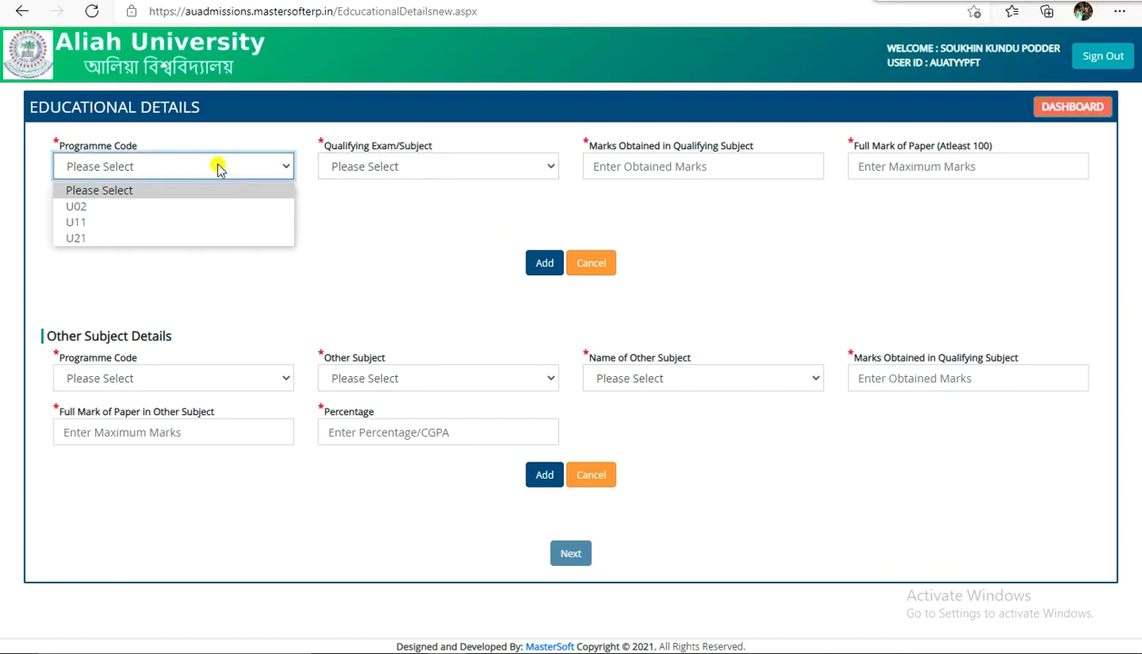
left_click(115, 224)
left_click(182, 163)
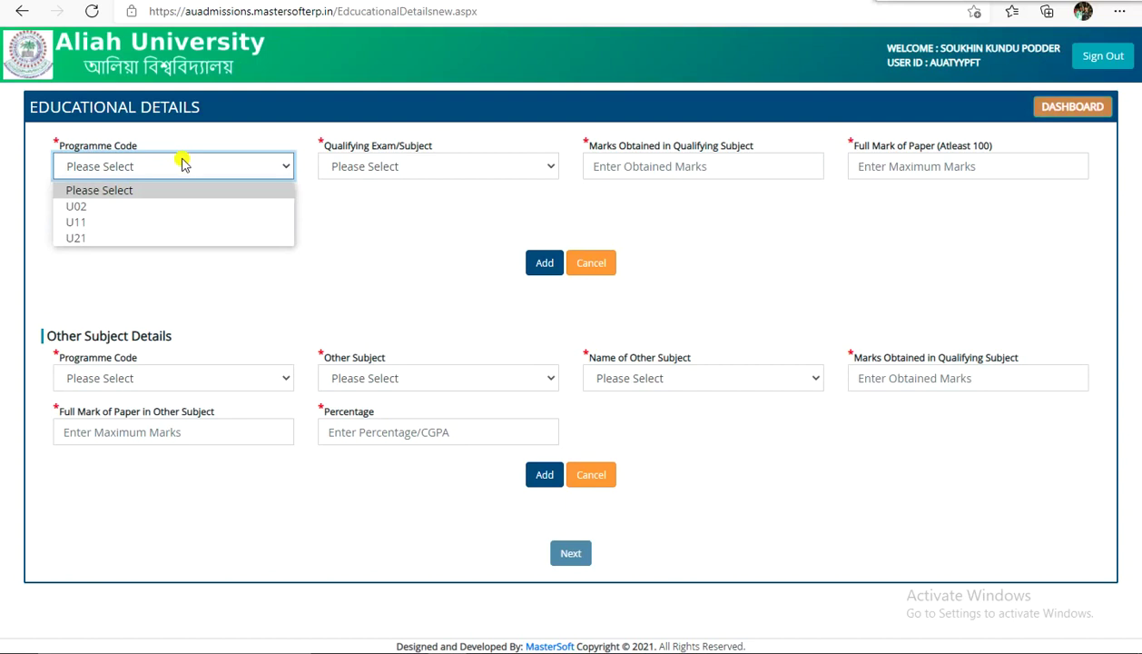
left_click(148, 237)
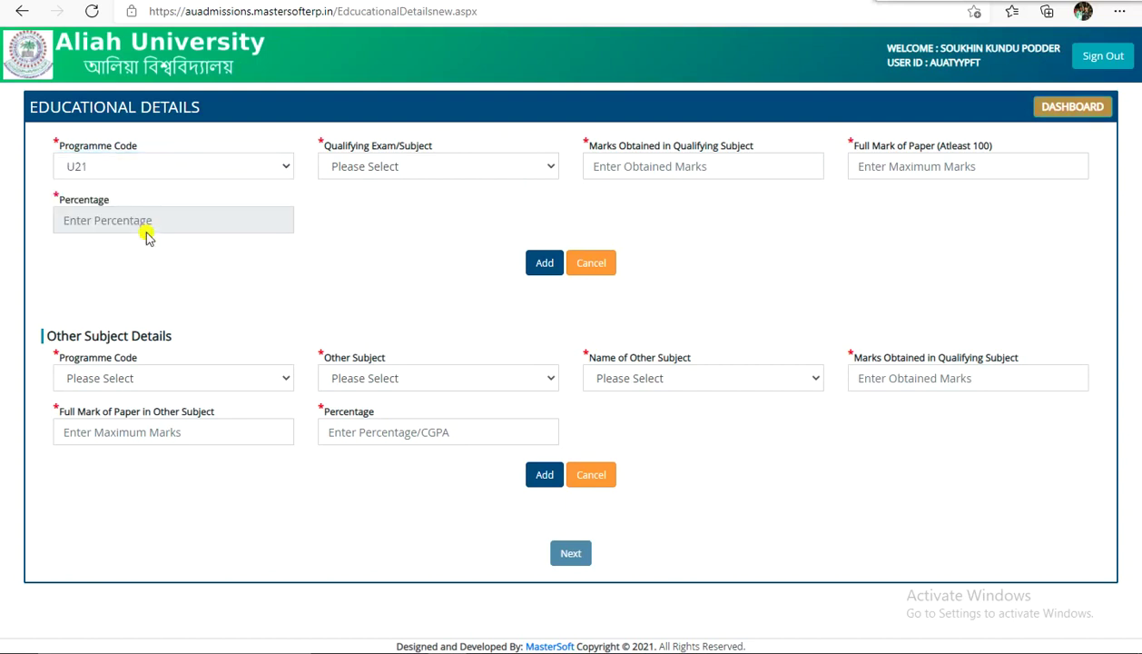
Review the qualifying exam and subject options for U21 and compare them with the brochure's eligibility criteria.
left_click(393, 157)
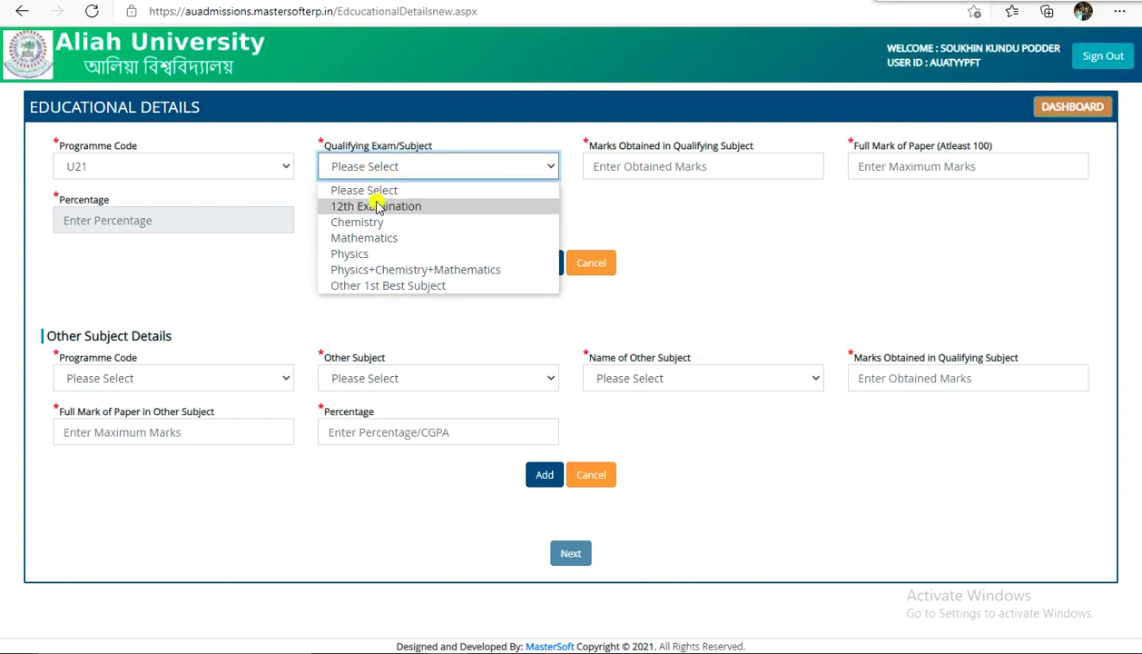
key("alt+Tab")
scroll(484, 301, "up", 3)
scroll(502, 324, "down", 10)
scroll(498, 336, "up", 1)
scroll(498, 335, "up", 2)
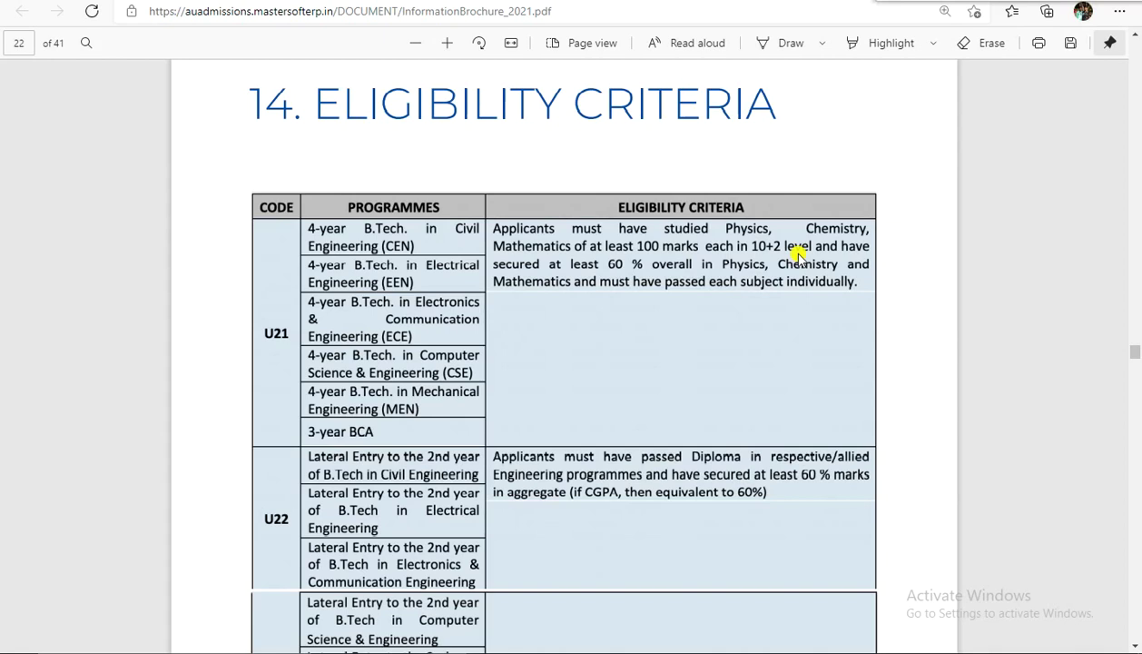
key("ctrl+Tab")
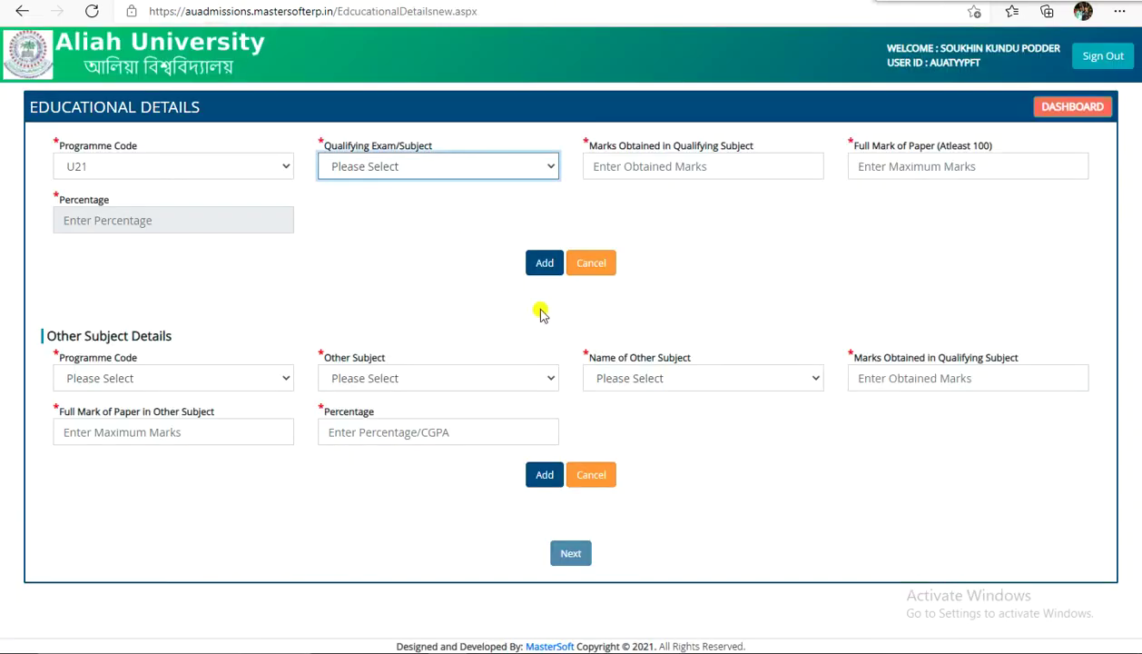
Choose 12th Examination as the qualifying exam and enter 405 marks obtained out of 500 total marks.
left_click(393, 166)
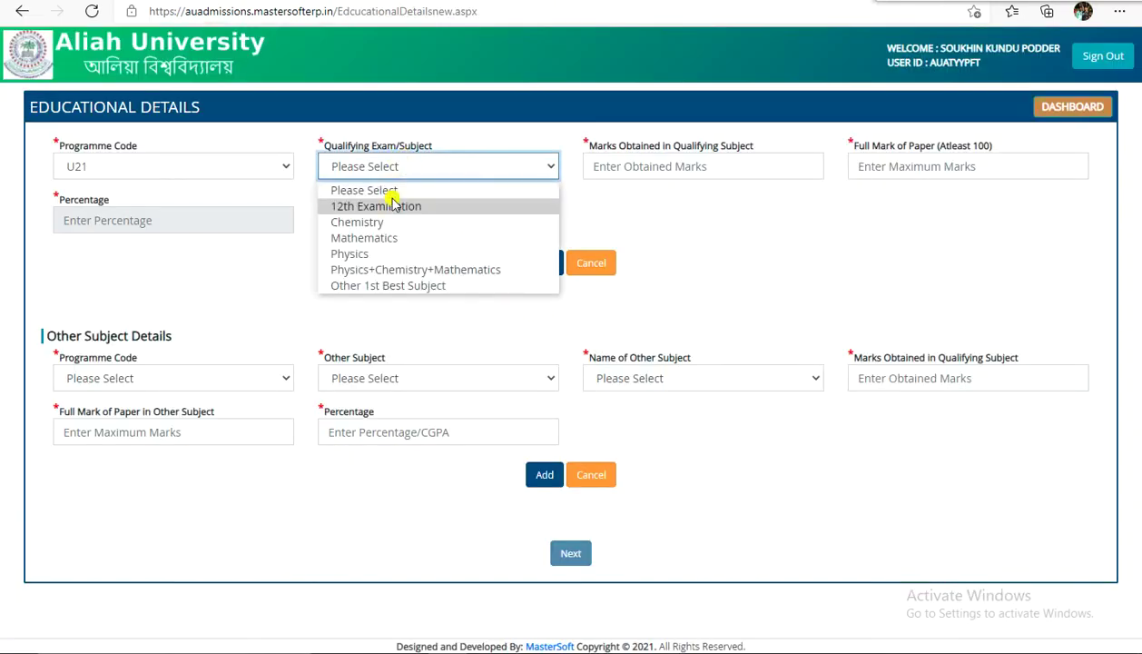
left_click(377, 204)
left_click(676, 166)
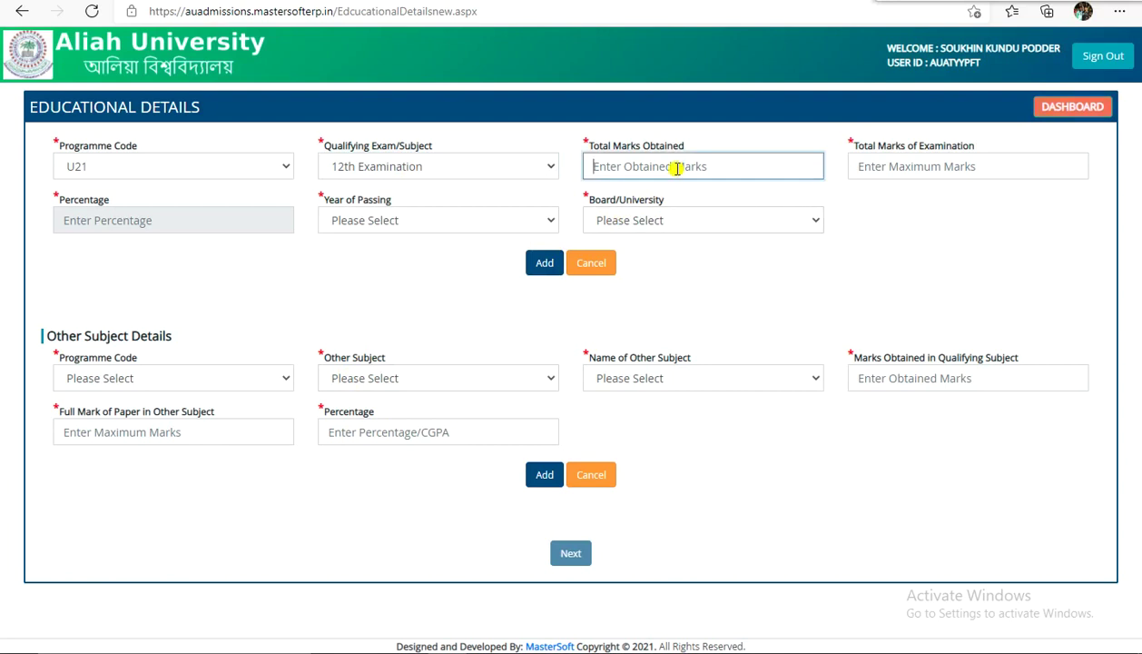
type("405")
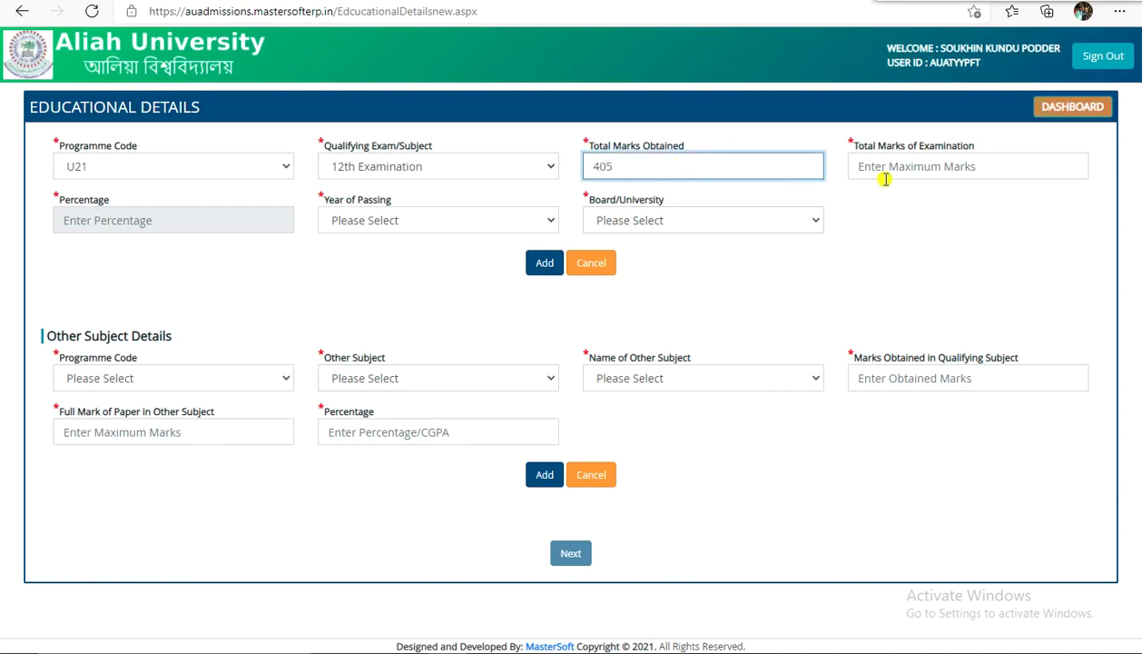
left_click(910, 155)
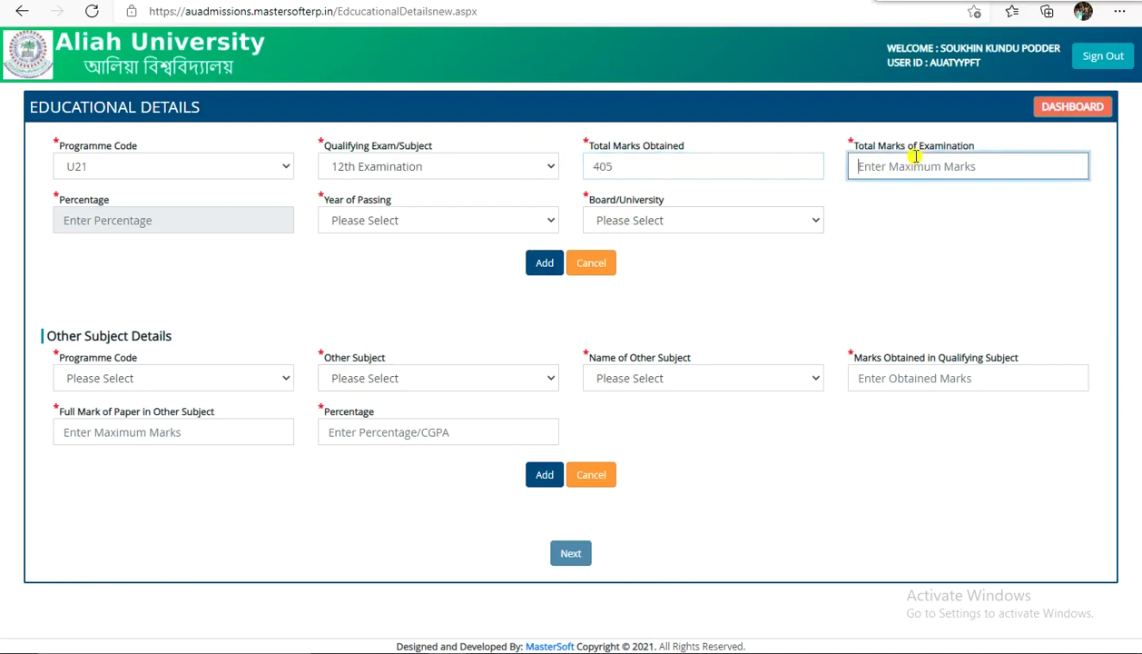
type("500")
key("Tab")
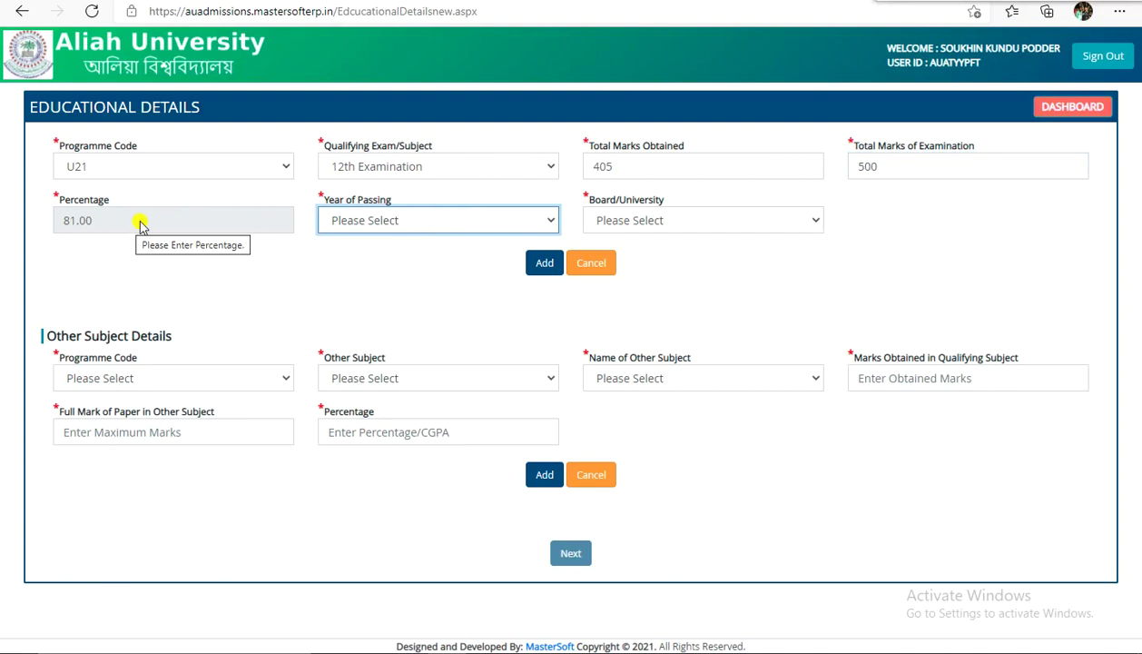
Set the year of passing to 2021 and the board to W.B.C.H.S.E, and add the 12th examination entry.
left_click(332, 220)
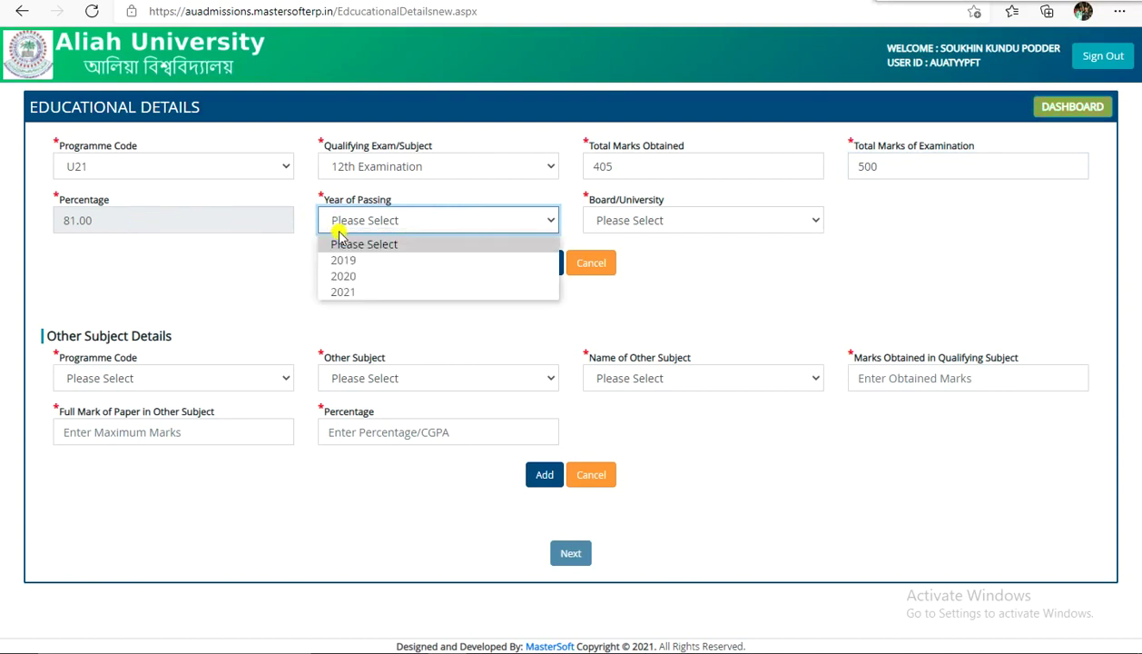
left_click(360, 292)
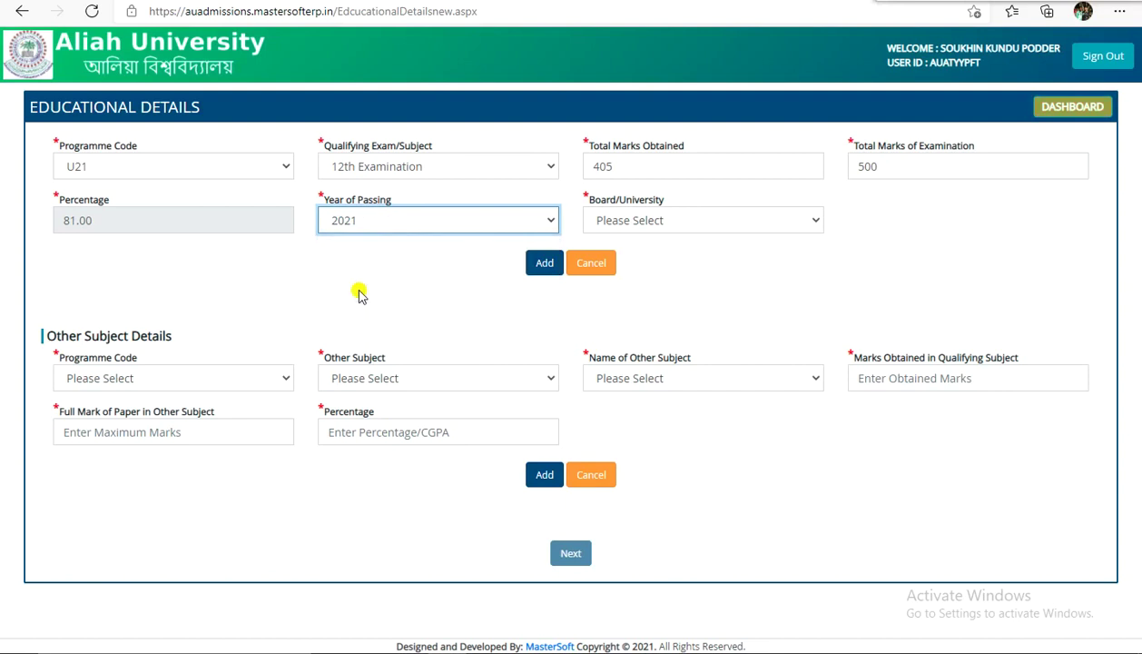
left_click(654, 229)
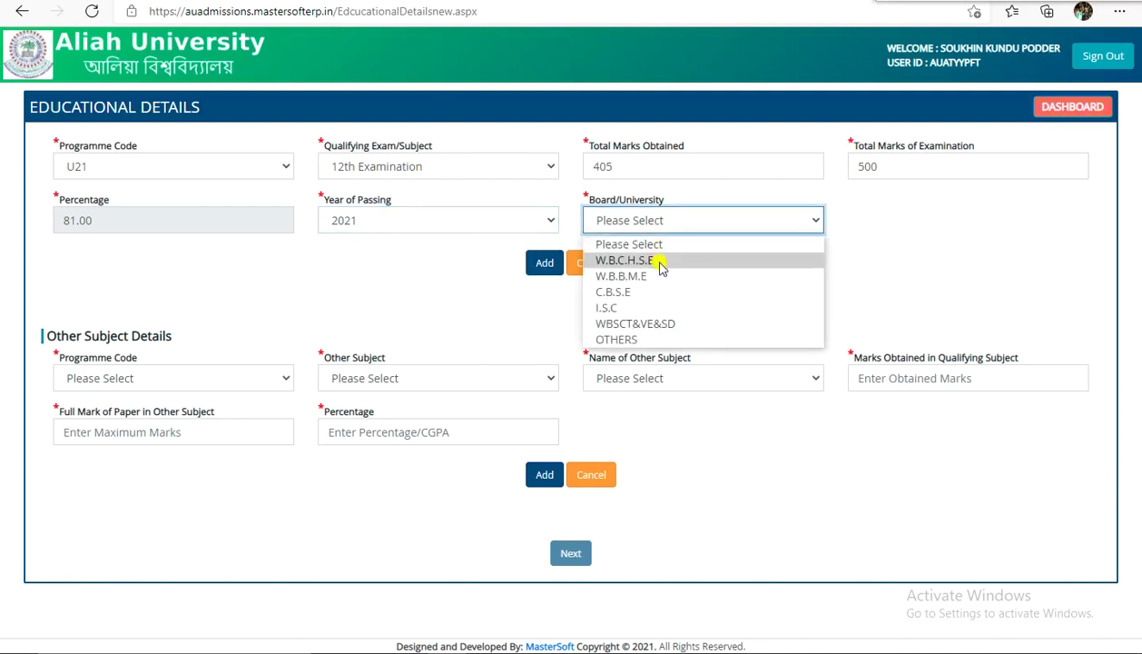
left_click(658, 261)
left_click(556, 263)
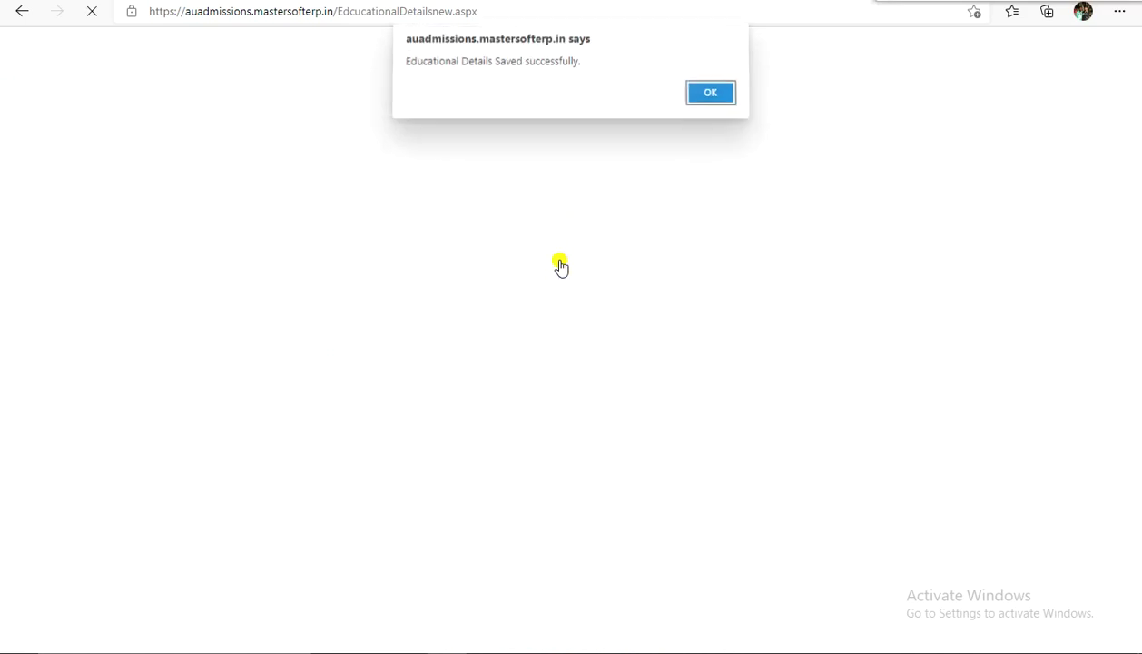
Acknowledge the saved 12th examination entry and try to continue to the next part of the application.
left_click(710, 93)
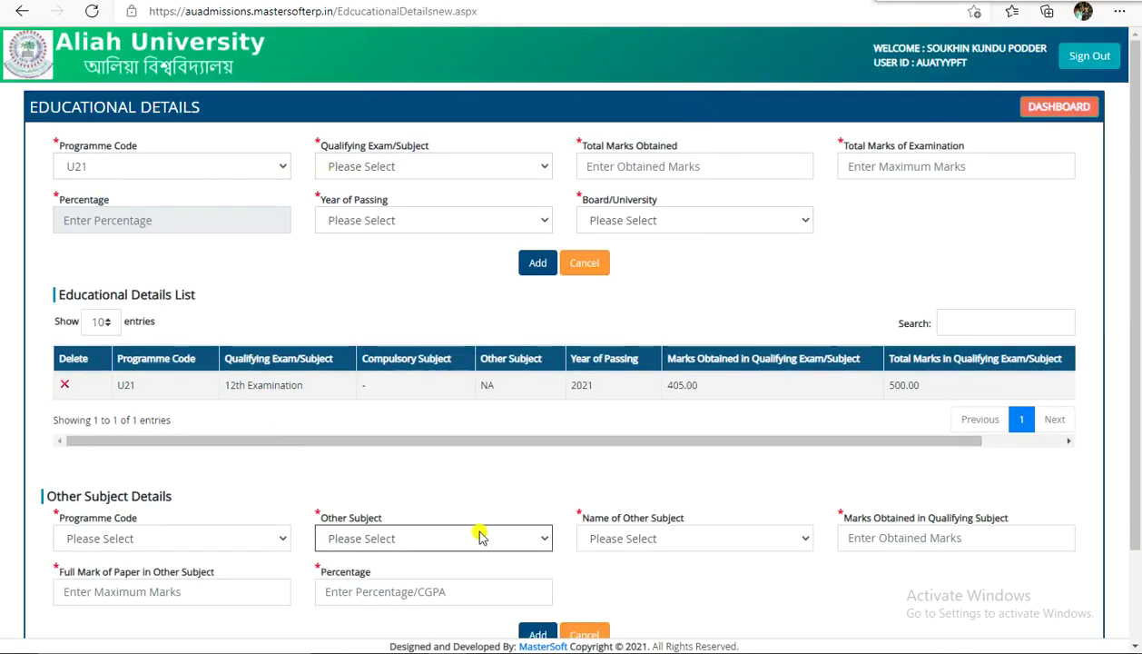
scroll(488, 542, "down", 2)
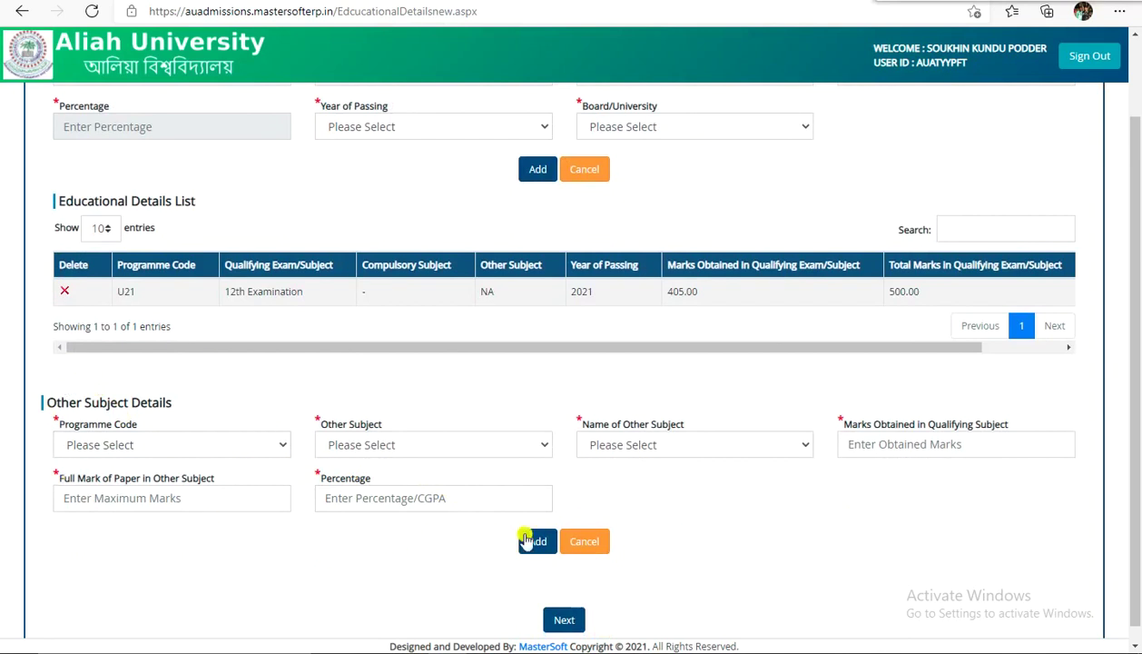
left_click(551, 621)
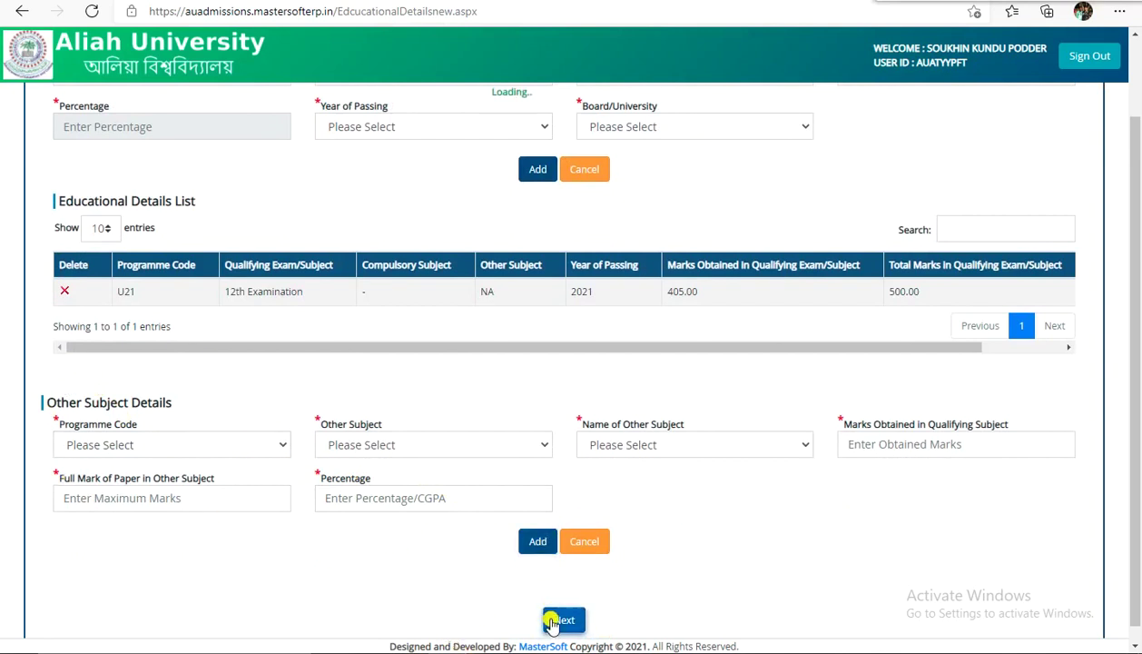
left_click(707, 97)
Set the programme code back to U21 and choose Chemistry as the qualifying subject.
left_click(386, 171)
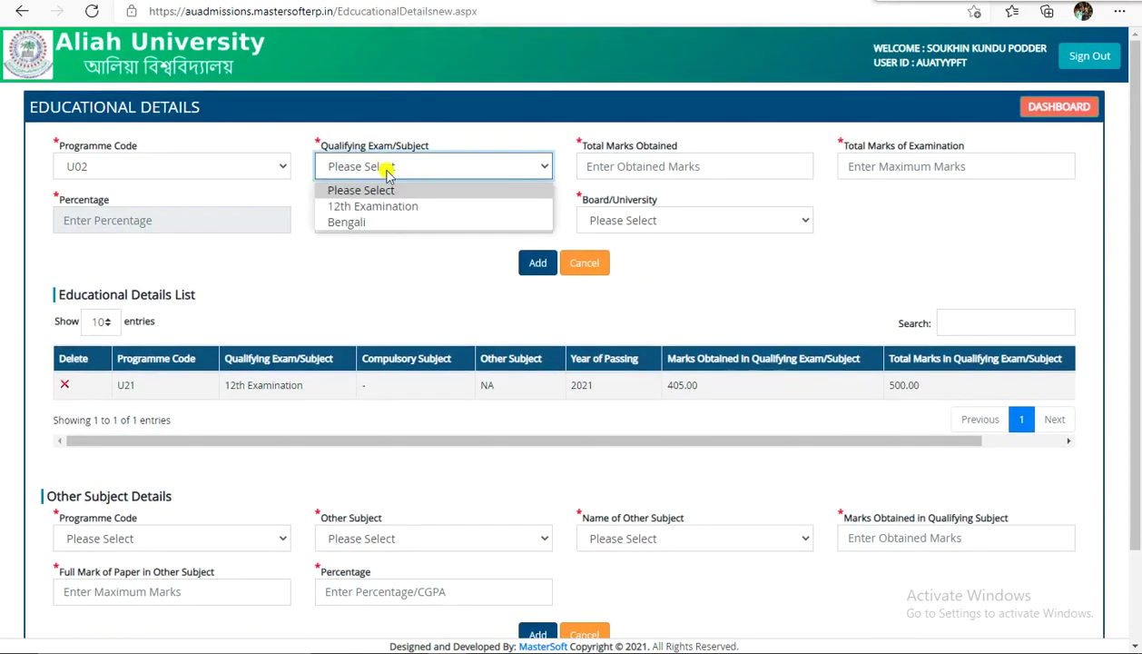
left_click(386, 170)
left_click(275, 167)
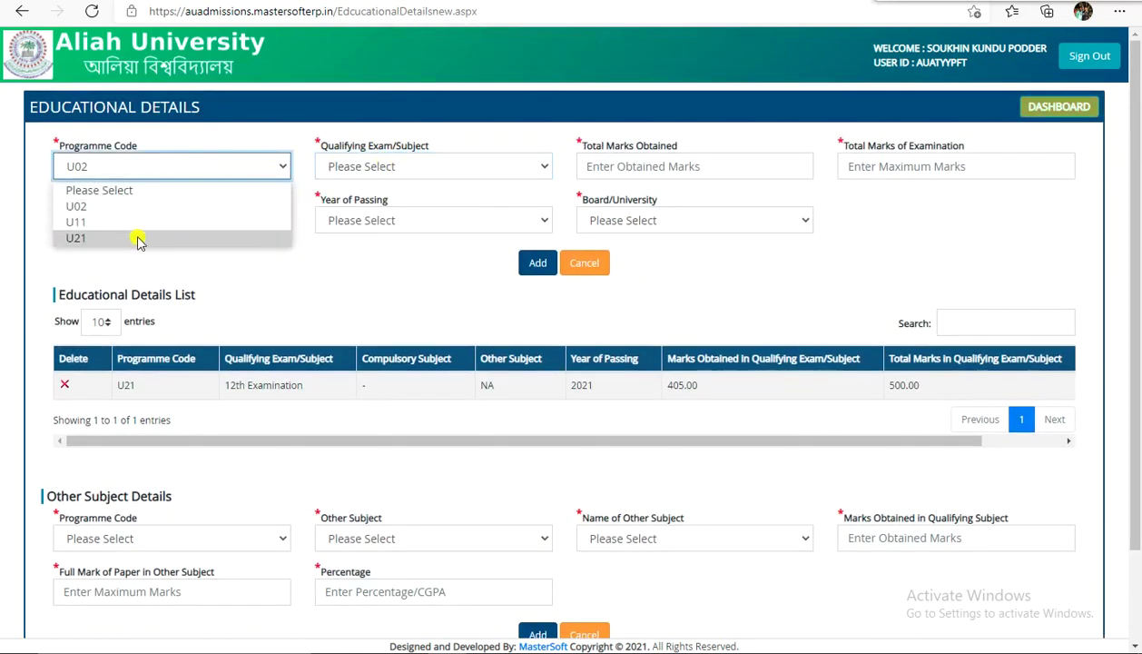
left_click(139, 240)
left_click(402, 164)
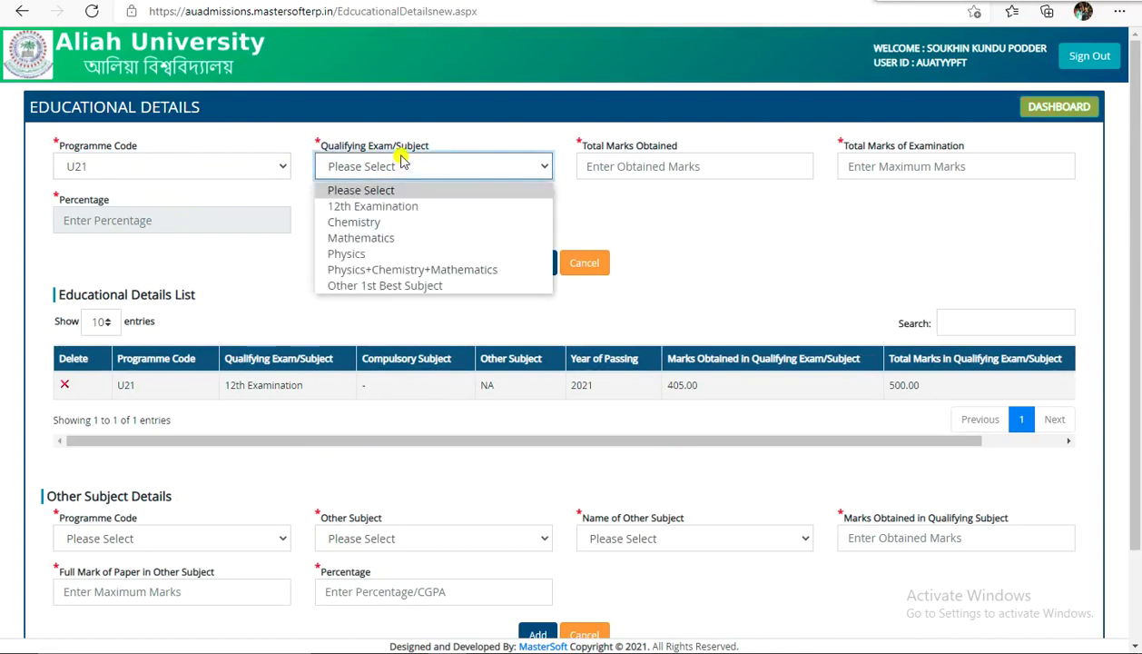
left_click(405, 222)
Enter 84 marks obtained out of a full mark of 100 and add the Chemistry entry.
left_click(637, 164)
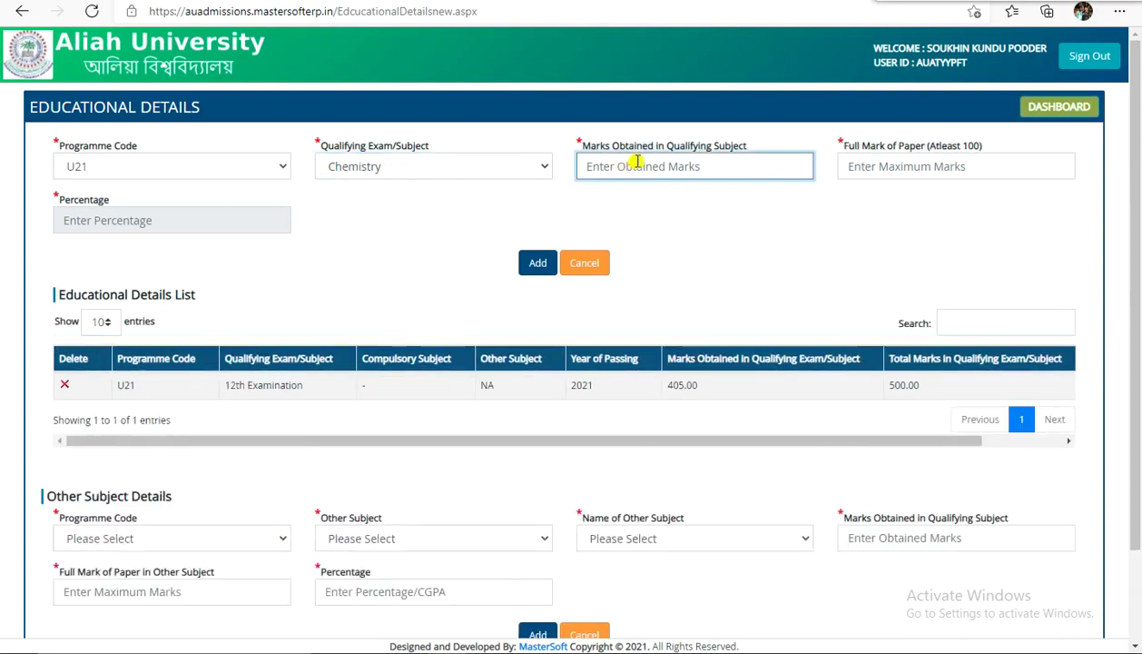
type("84")
left_click(915, 169)
type("1")
left_click(769, 226)
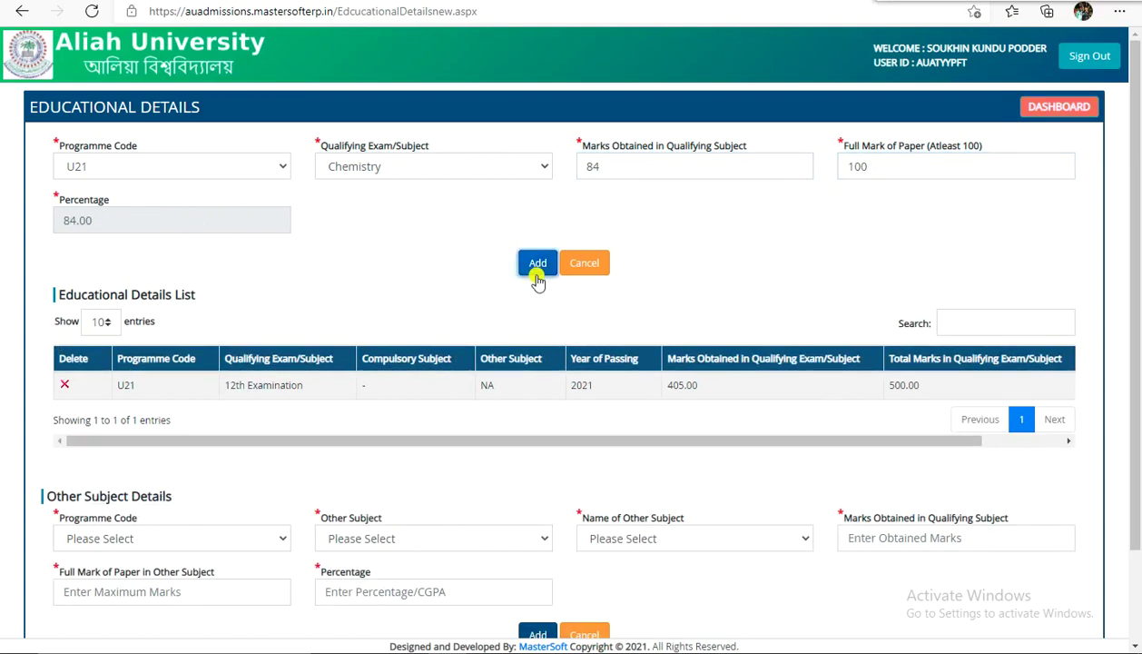
left_click(537, 282)
left_click(704, 94)
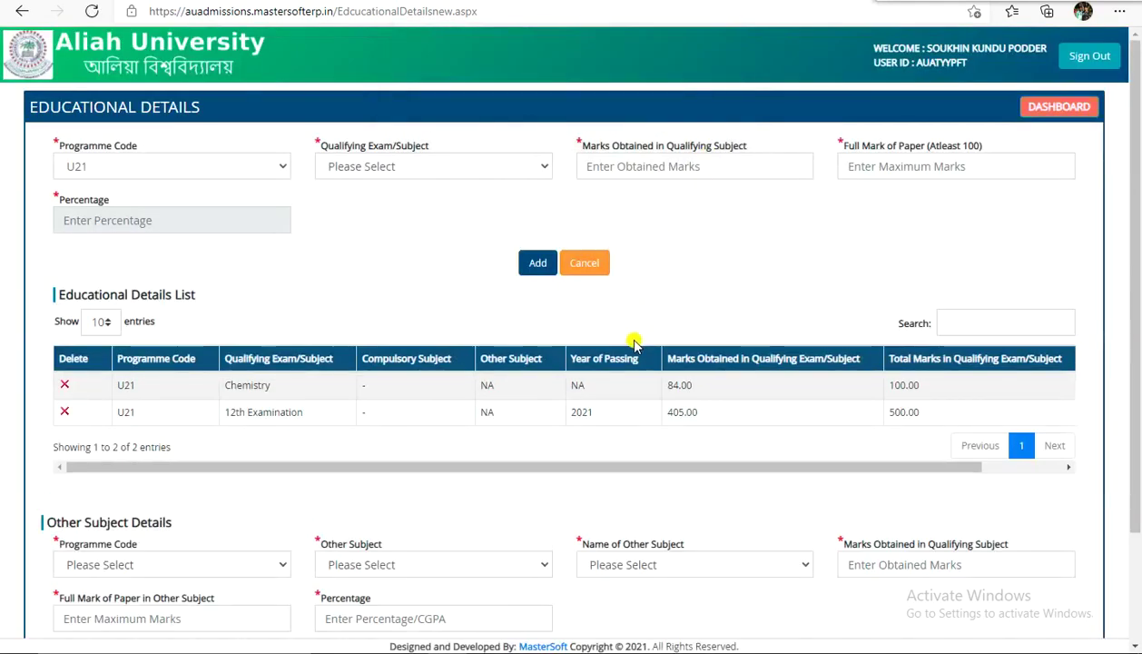
Add a Mathematics entry for programme U21 with 81 marks obtained out of 100.
left_click(202, 172)
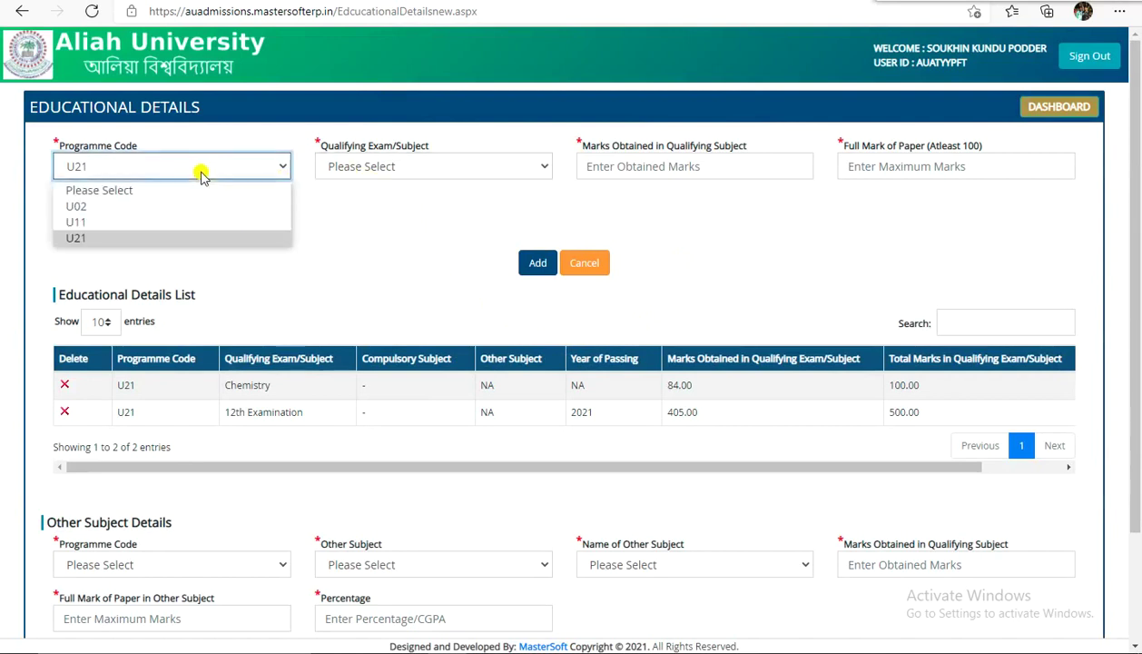
left_click(372, 172)
left_click(375, 169)
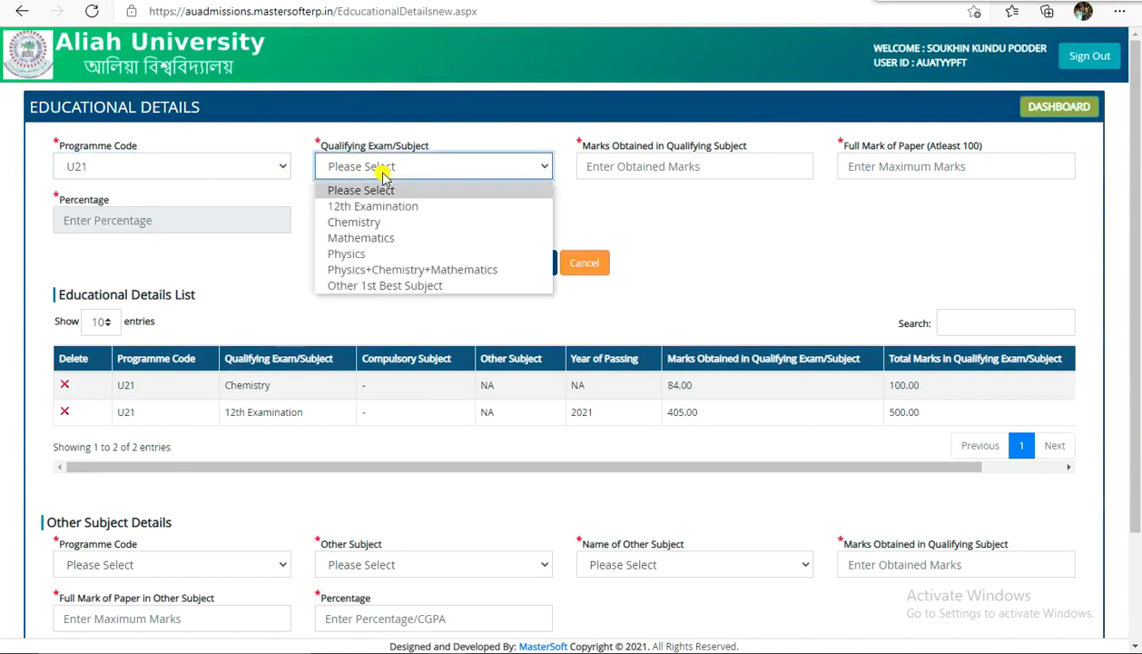
left_click(390, 237)
left_click(610, 172)
type("8")
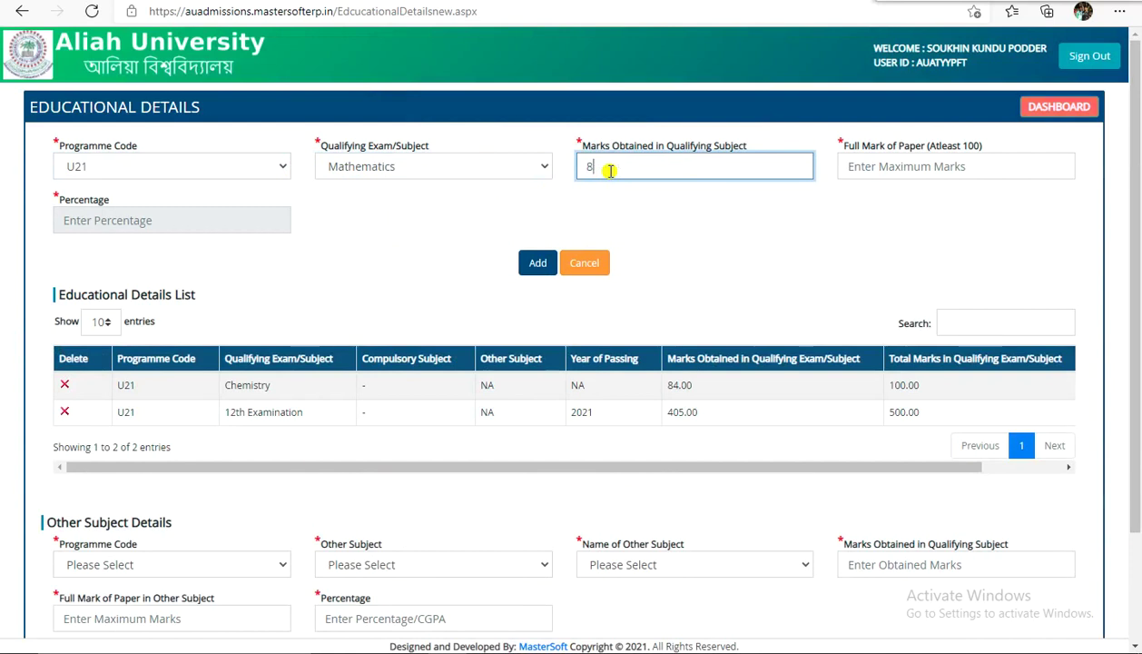
left_click(912, 165)
type("100")
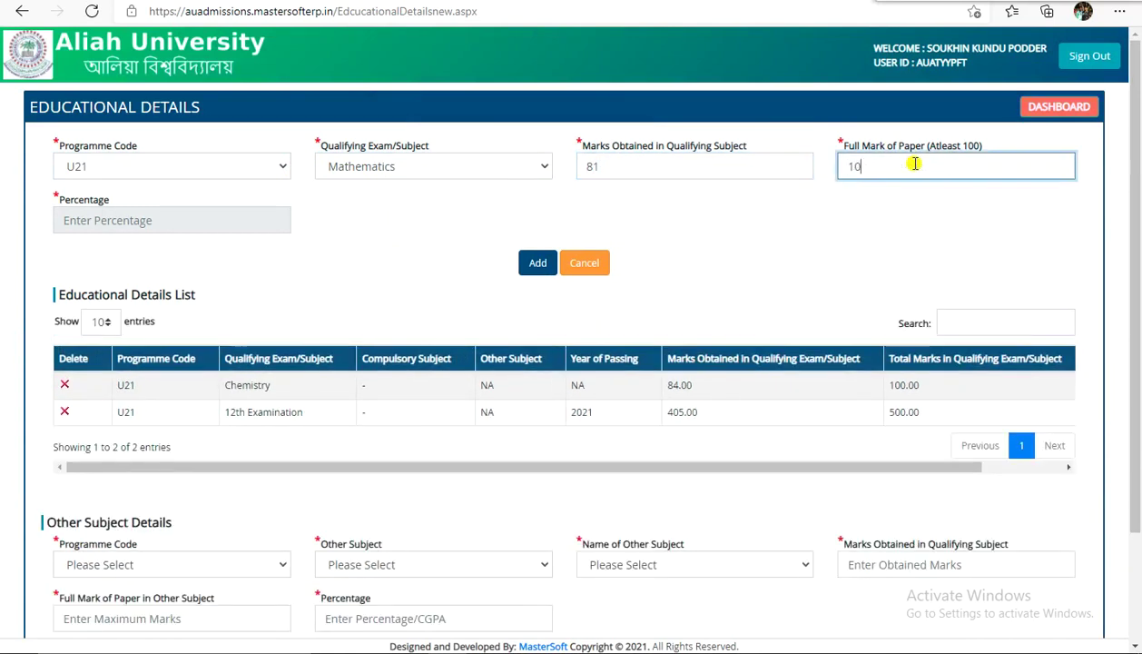
left_click(538, 263)
left_click(710, 90)
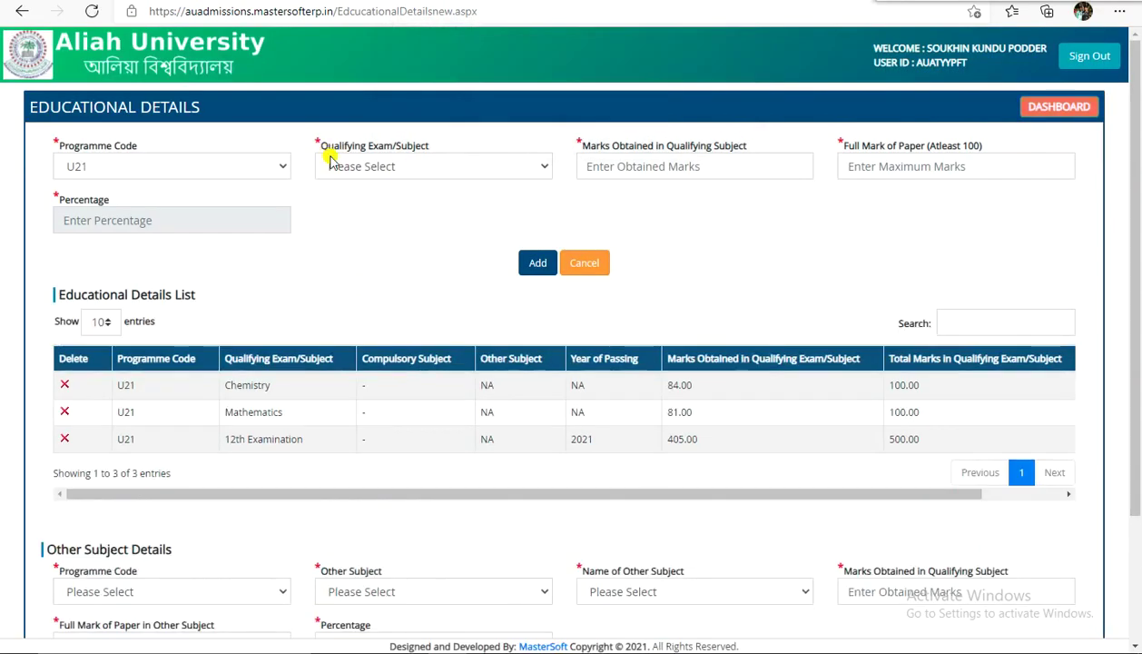
Add a Physics entry for programme U21 with 94 marks obtained out of 100.
left_click(363, 173)
left_click(392, 254)
left_click(614, 169)
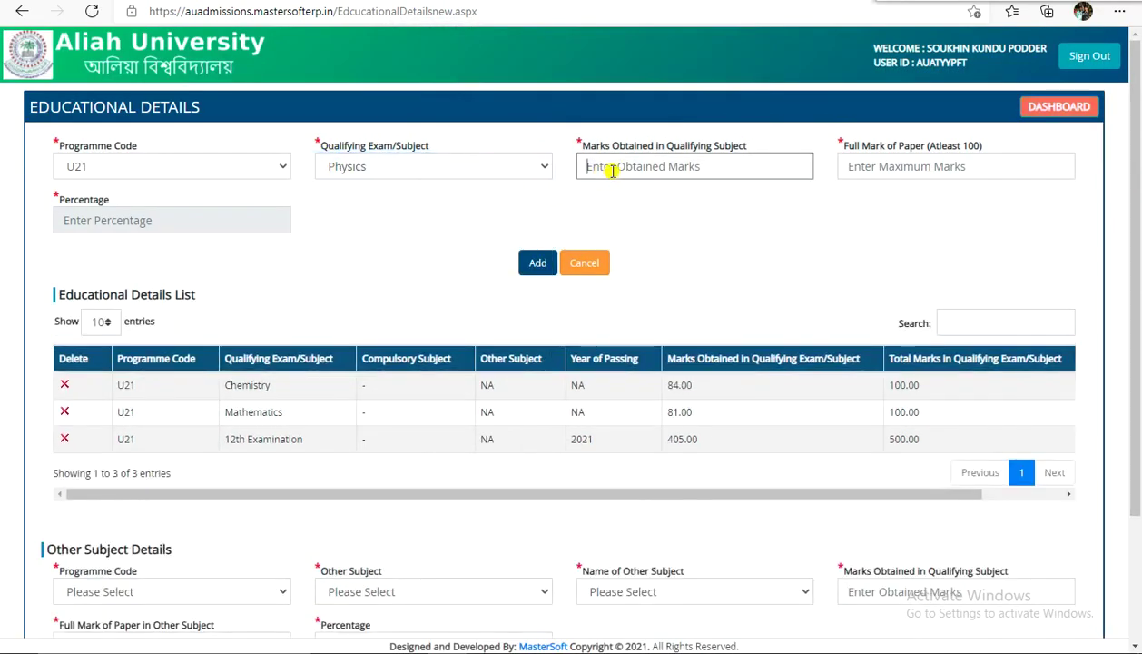
type("94")
left_click(885, 170)
type("100")
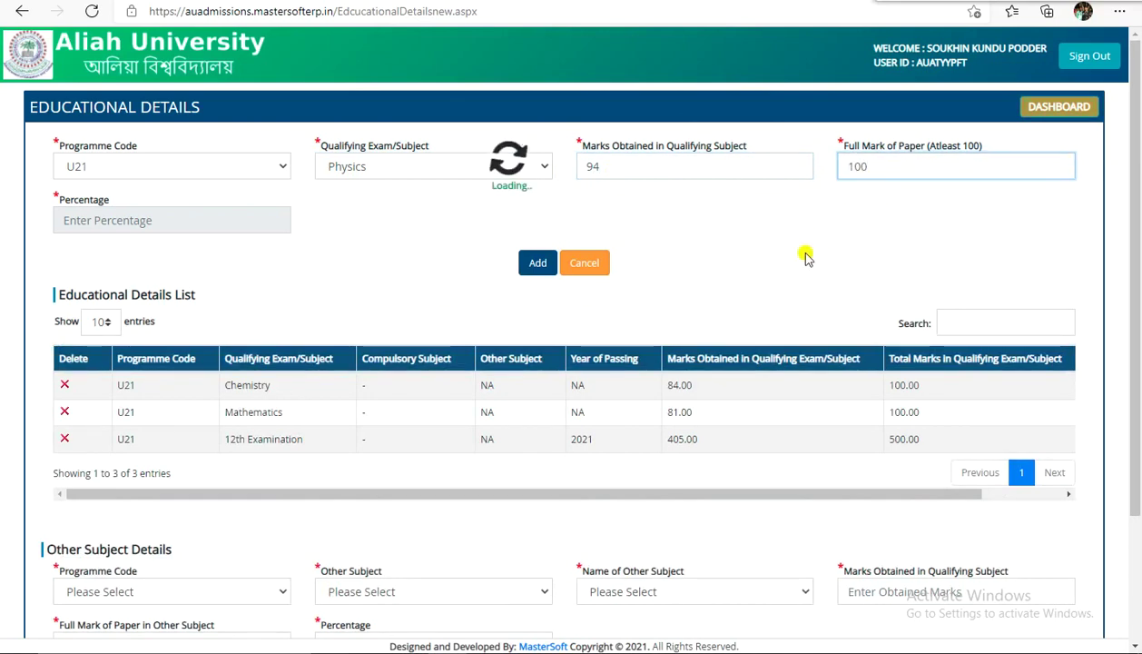
left_click(543, 263)
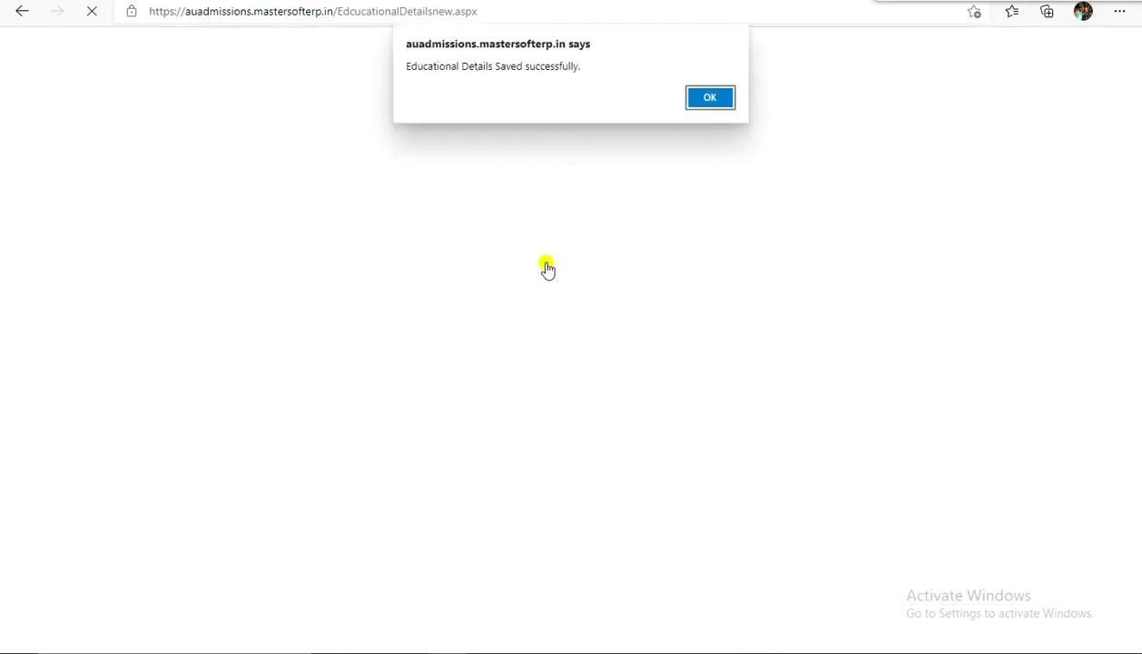
left_click(724, 101)
Try to add a second Physics entry for U21 with 92 marks obtained out of 100.
left_click(442, 161)
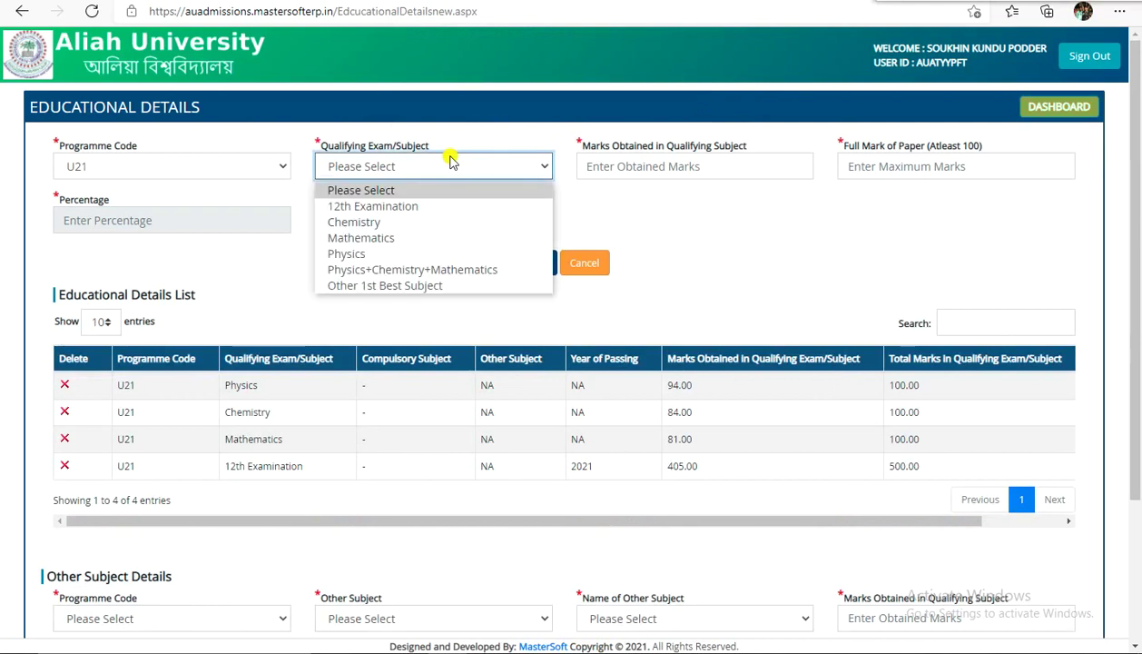
left_click(445, 255)
left_click(619, 161)
type("92")
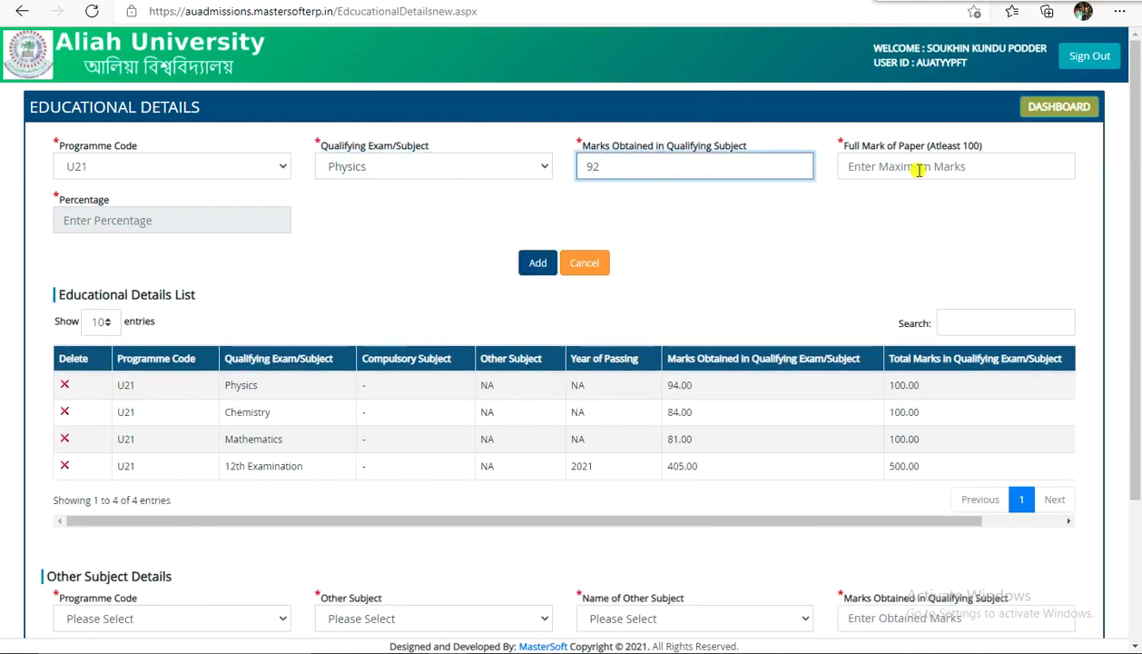
left_click(918, 169)
type("10")
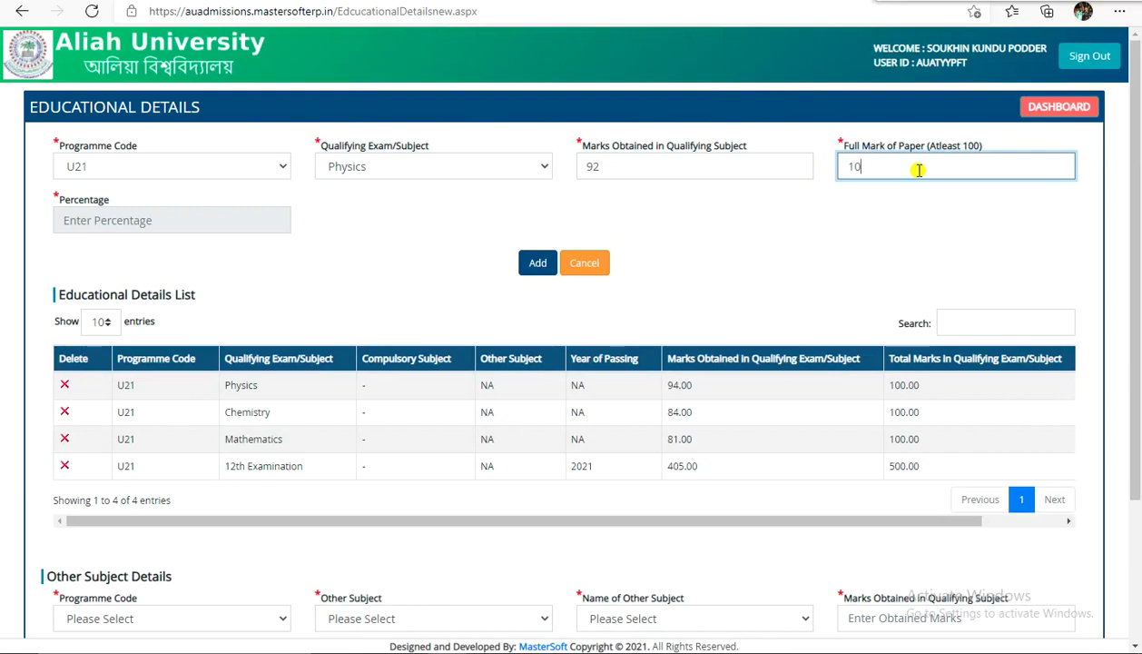
left_click(778, 257)
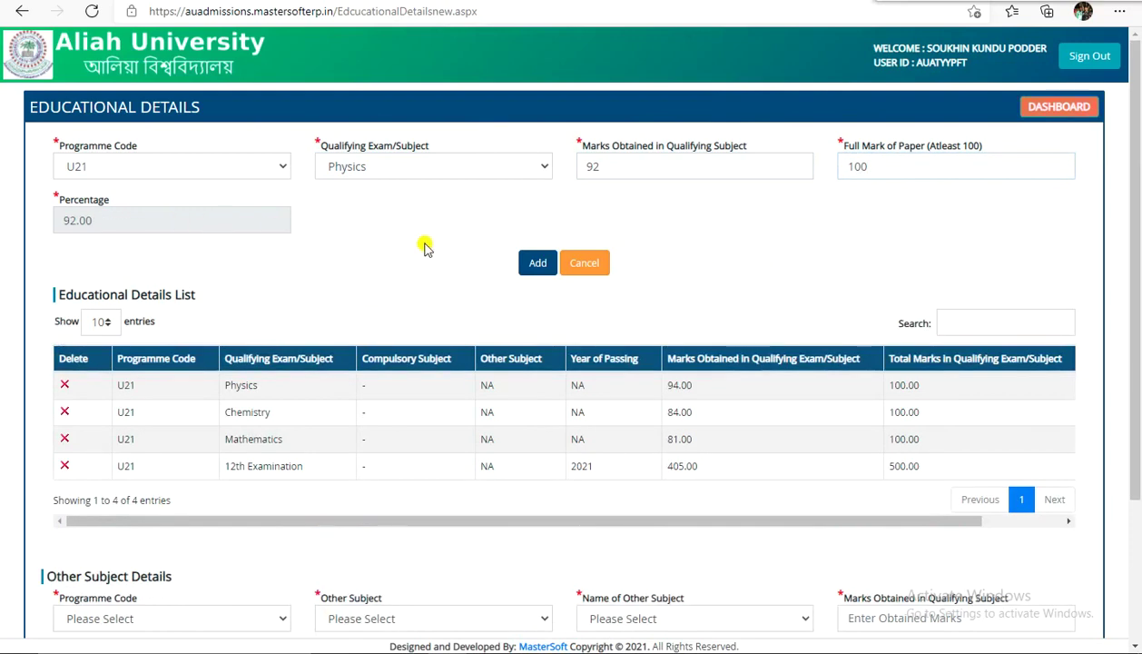
left_click(536, 261)
left_click(707, 94)
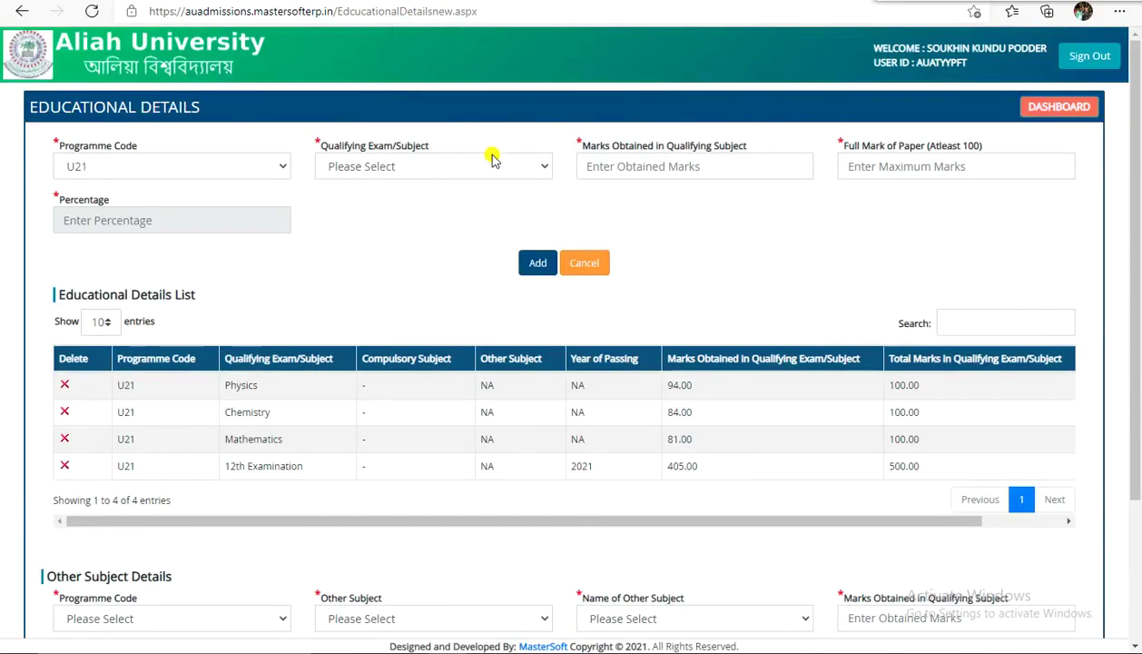
Add a Physics+Chemistry+Mathematics entry for U21 with 280 total marks obtained out of 300.
left_click(496, 162)
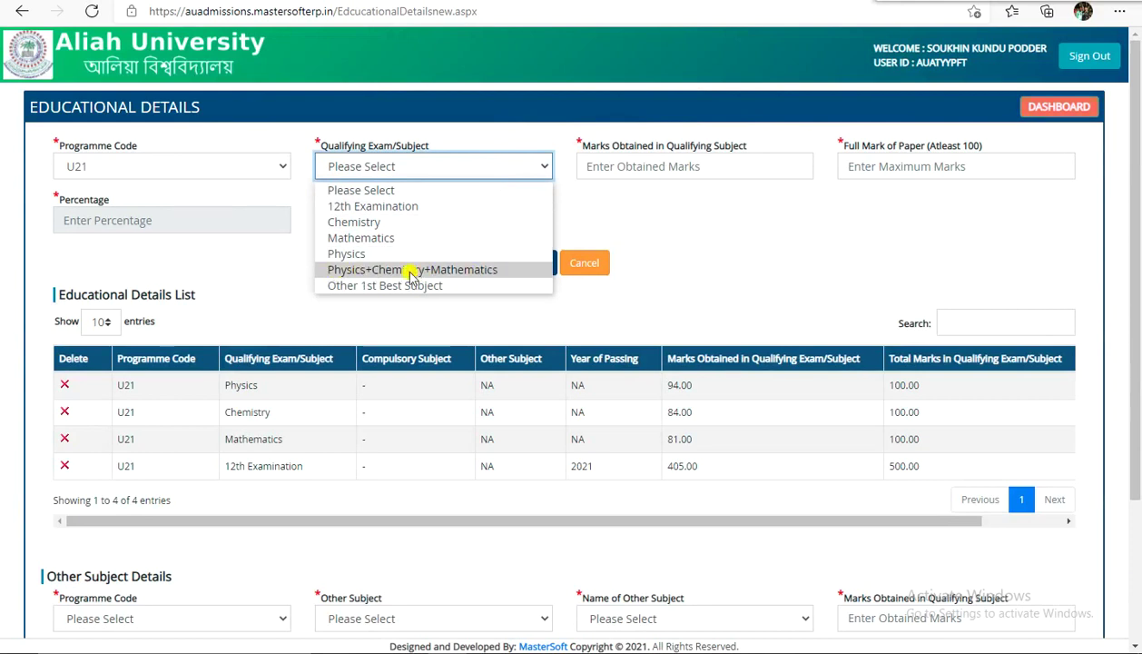
left_click(458, 272)
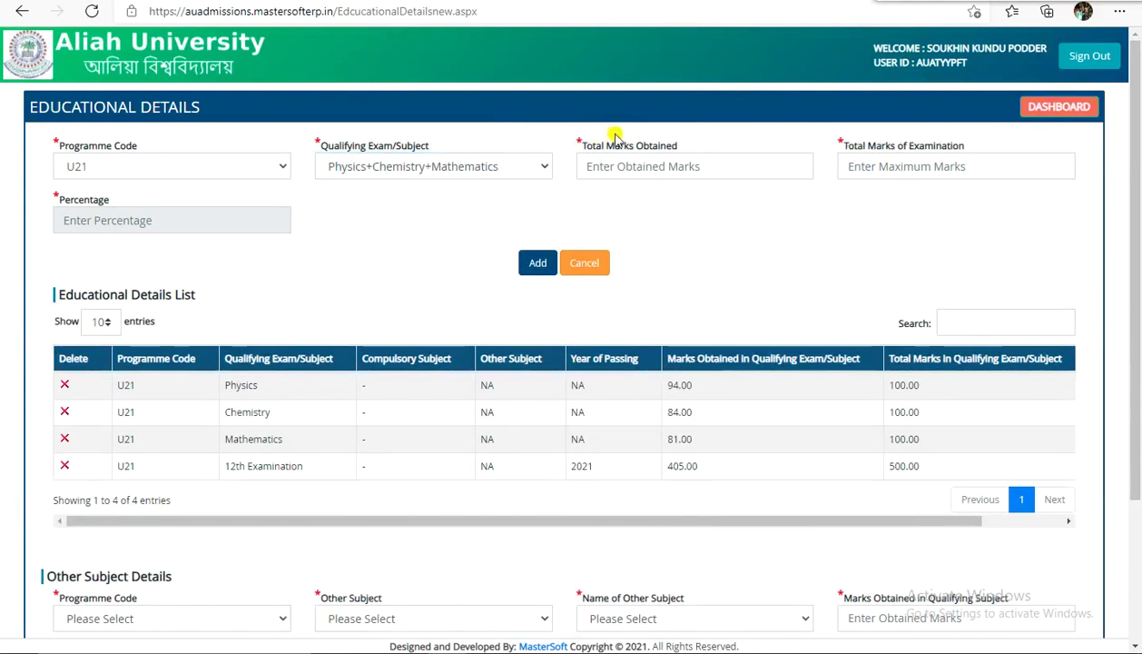
left_click(630, 177)
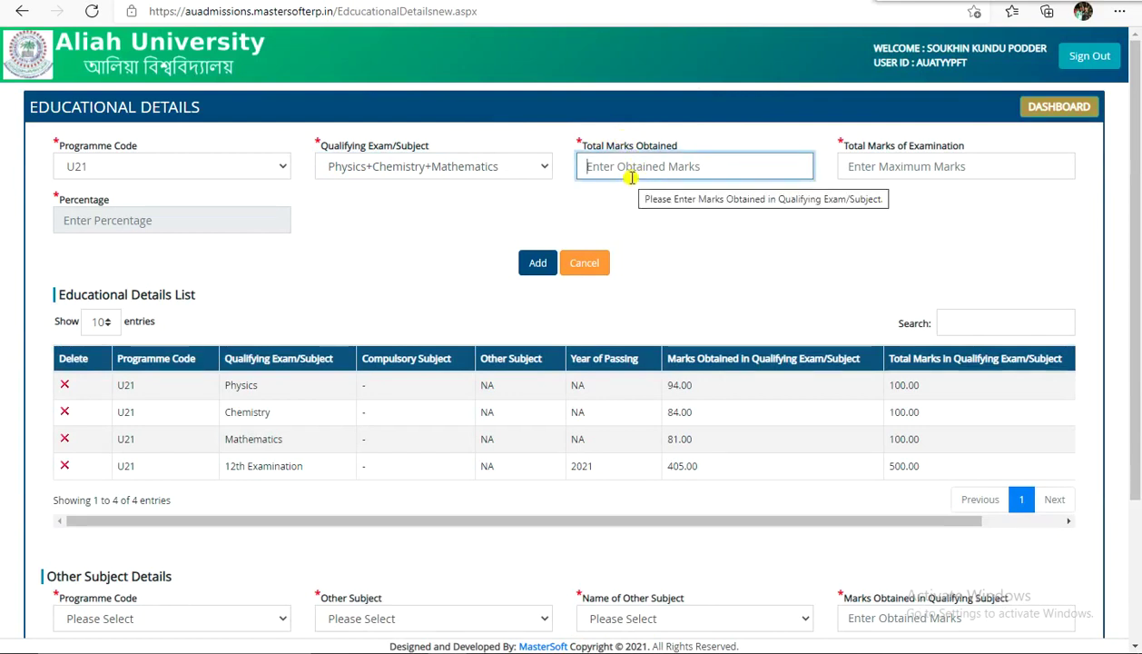
type("280")
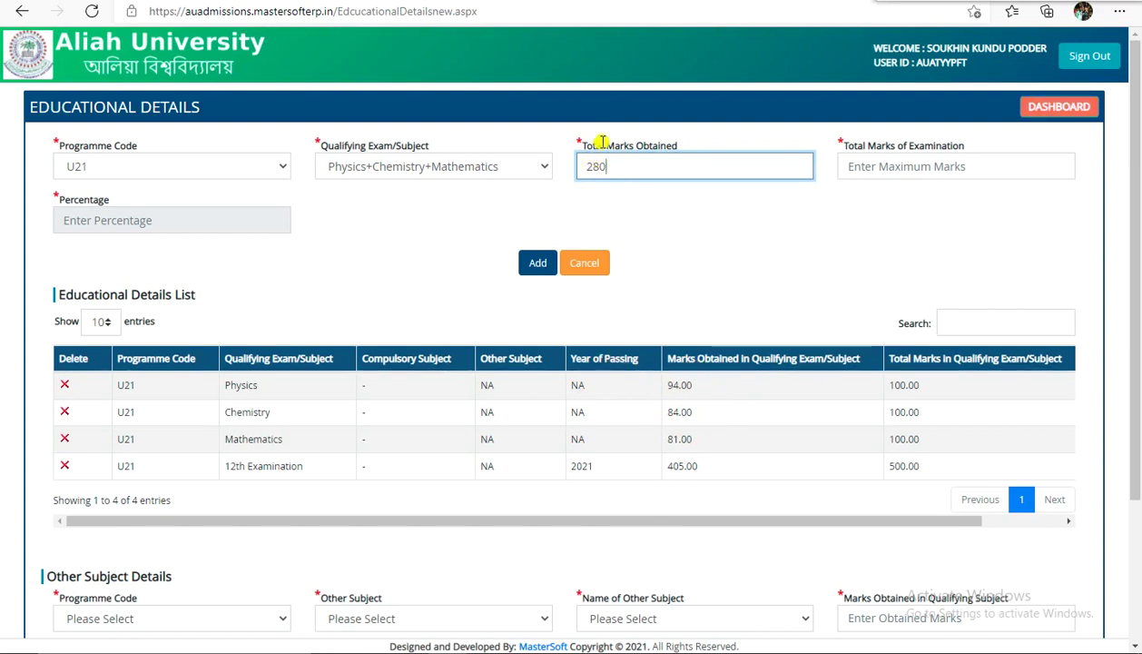
left_click(933, 175)
type("300")
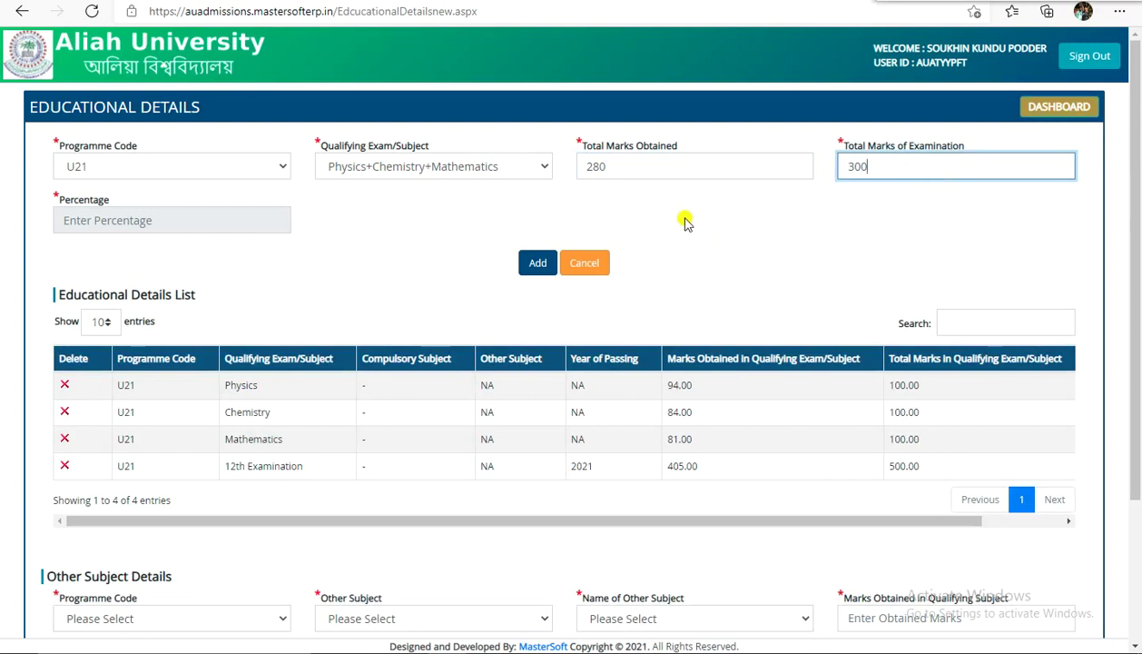
left_click(882, 273)
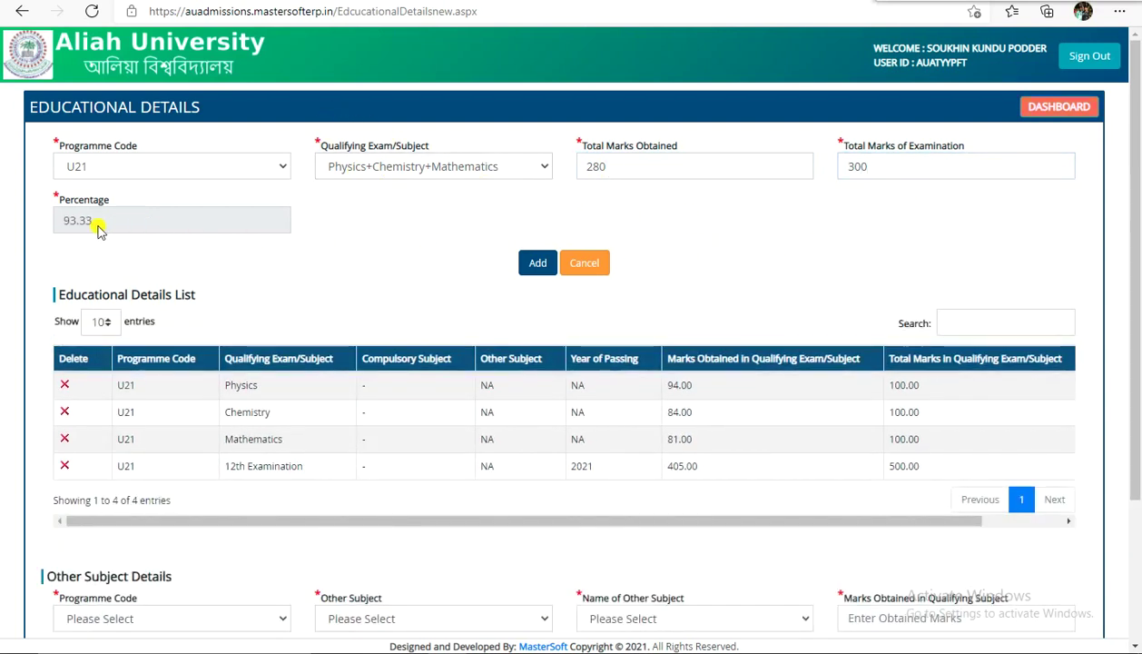
left_click(537, 268)
left_click(700, 86)
Choose Other 1st Best Subject as the qualifying subject and read its explanation on the portal's FAQ page.
left_click(483, 160)
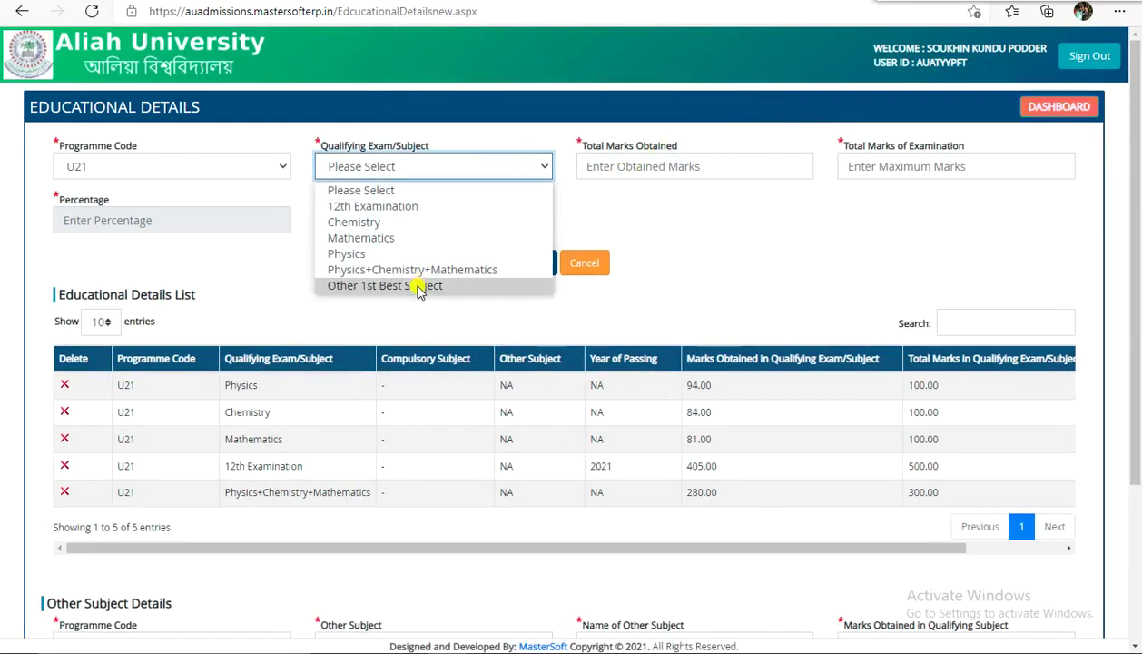
left_click(417, 287)
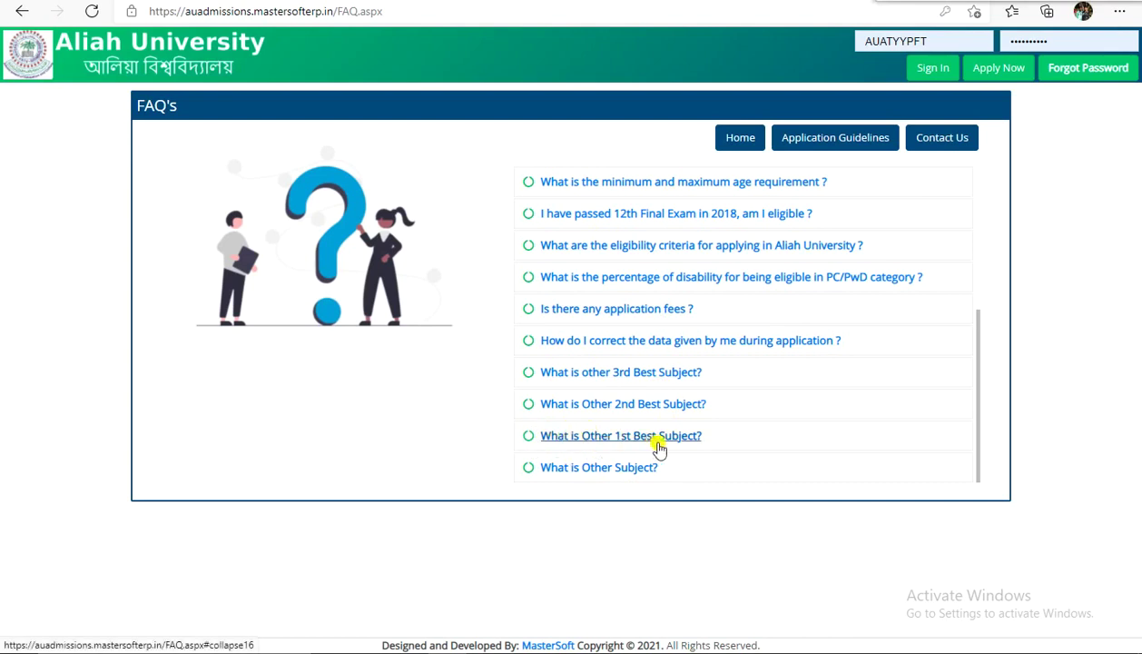
left_click(565, 437)
scroll(567, 434, "down", 1)
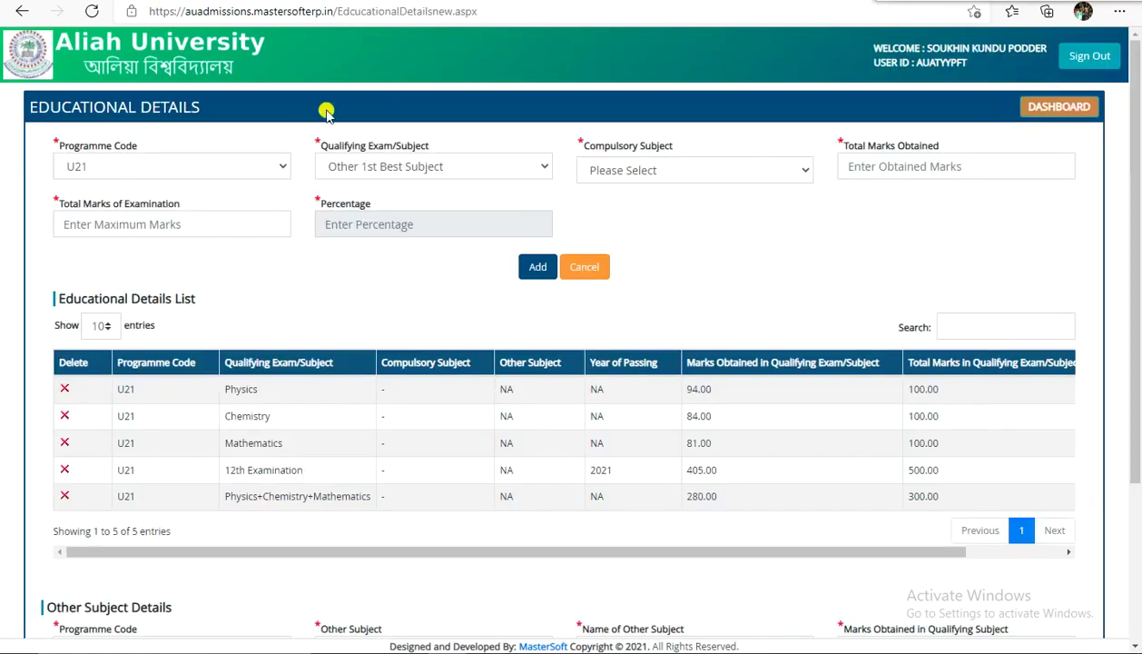
Set the compulsory subject of the Other 1st Best Subject entry to BIOLOGY.
left_click(408, 167)
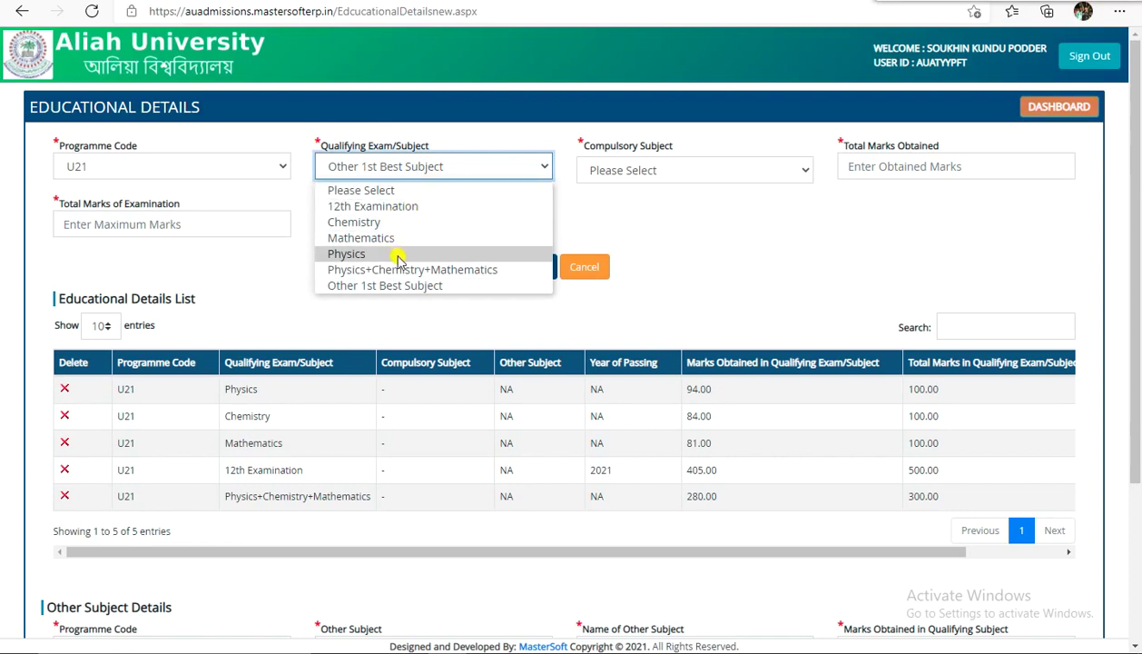
left_click(724, 223)
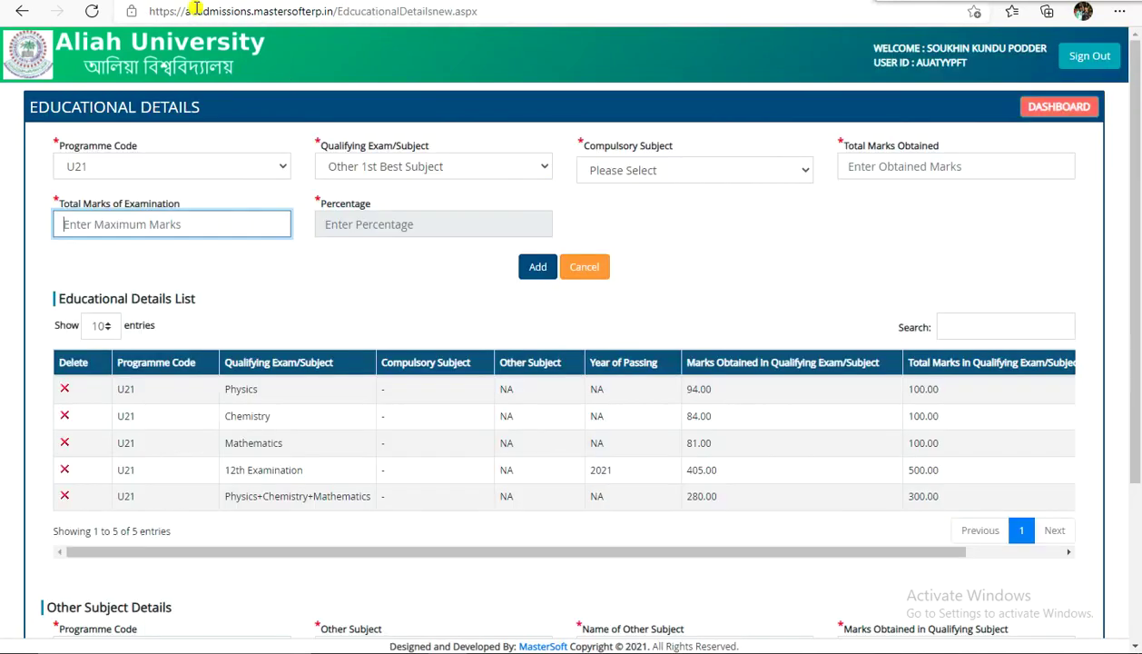
left_click(663, 178)
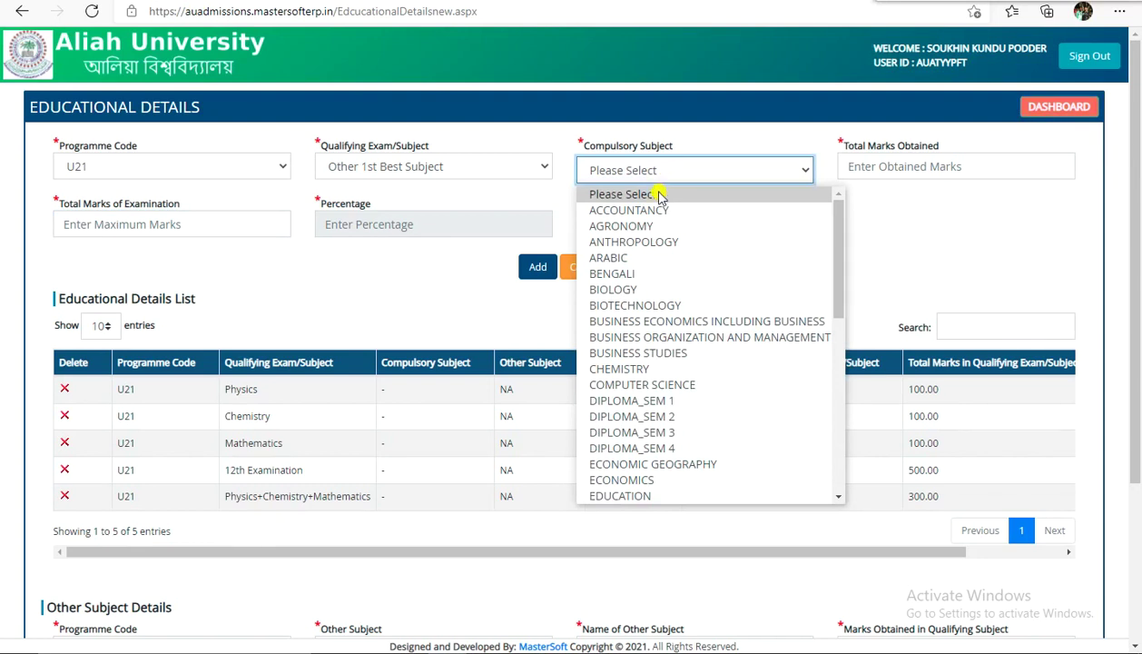
left_click(642, 289)
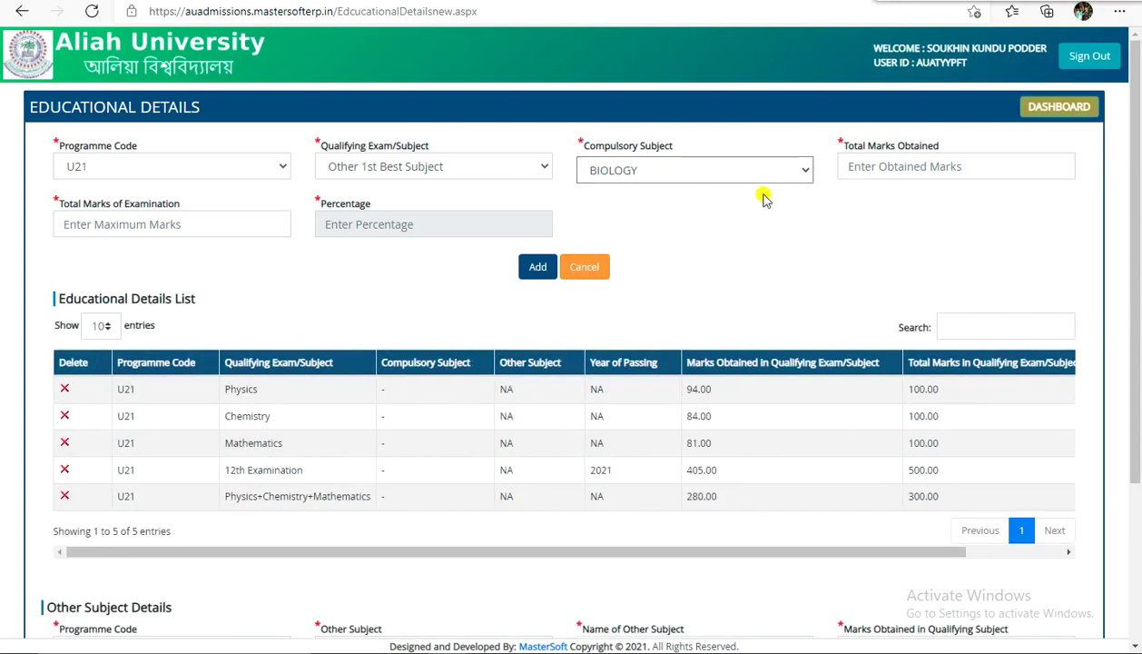
Change the compulsory subject of the Other 1st Best Subject entry to ENGLISH.
left_click(640, 172)
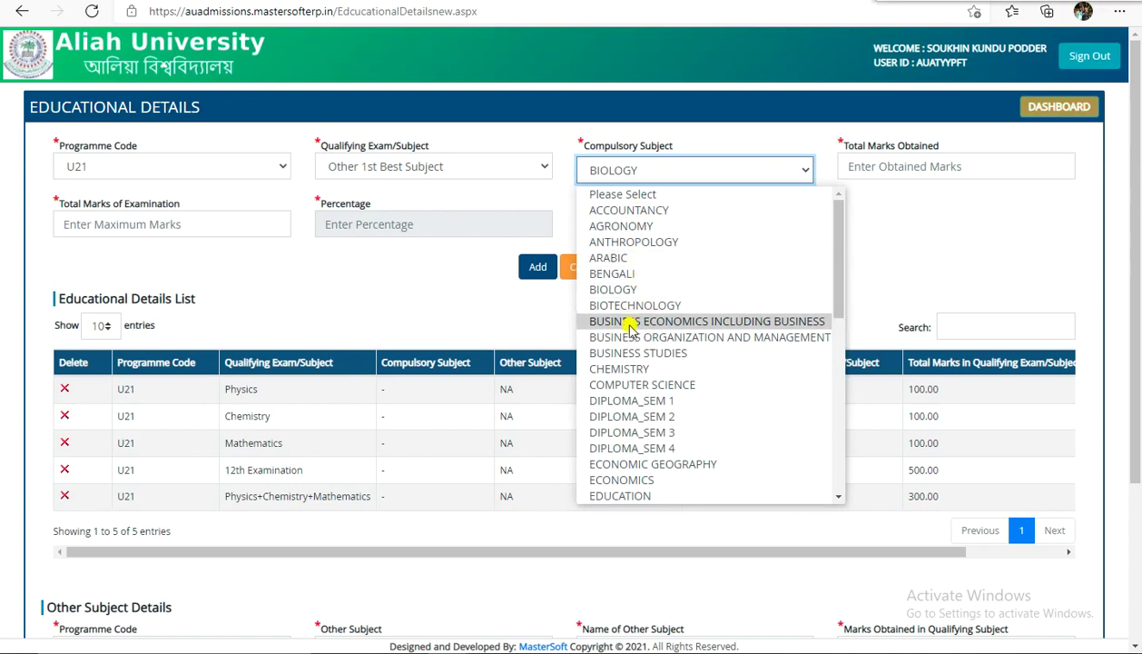
scroll(647, 463, "down", 1)
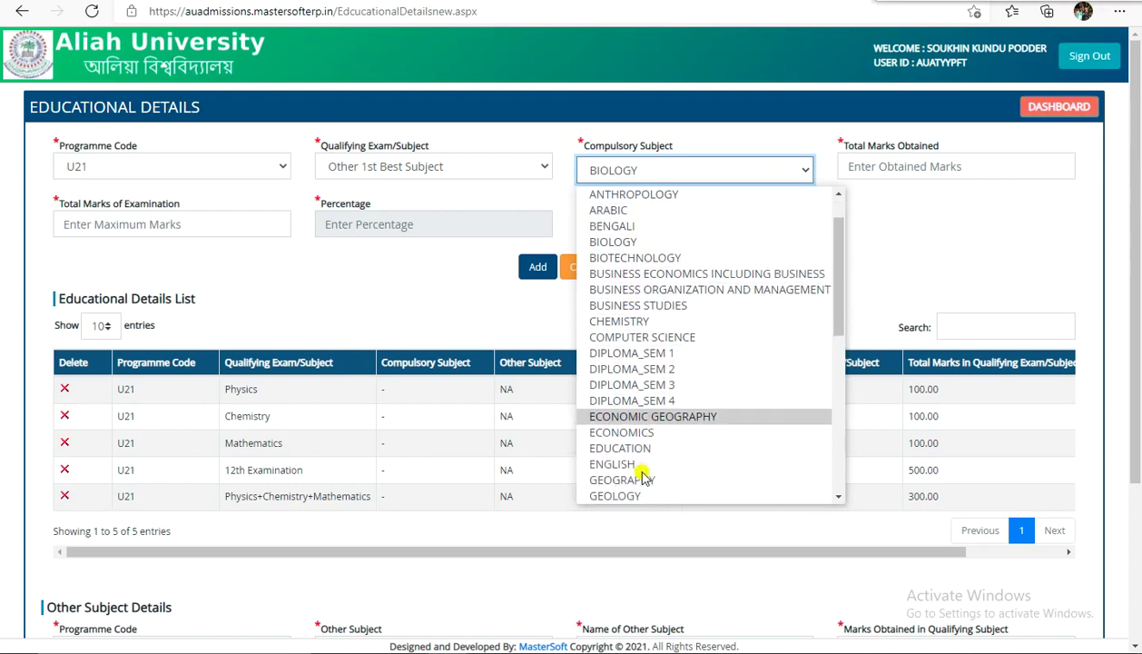
left_click(642, 467)
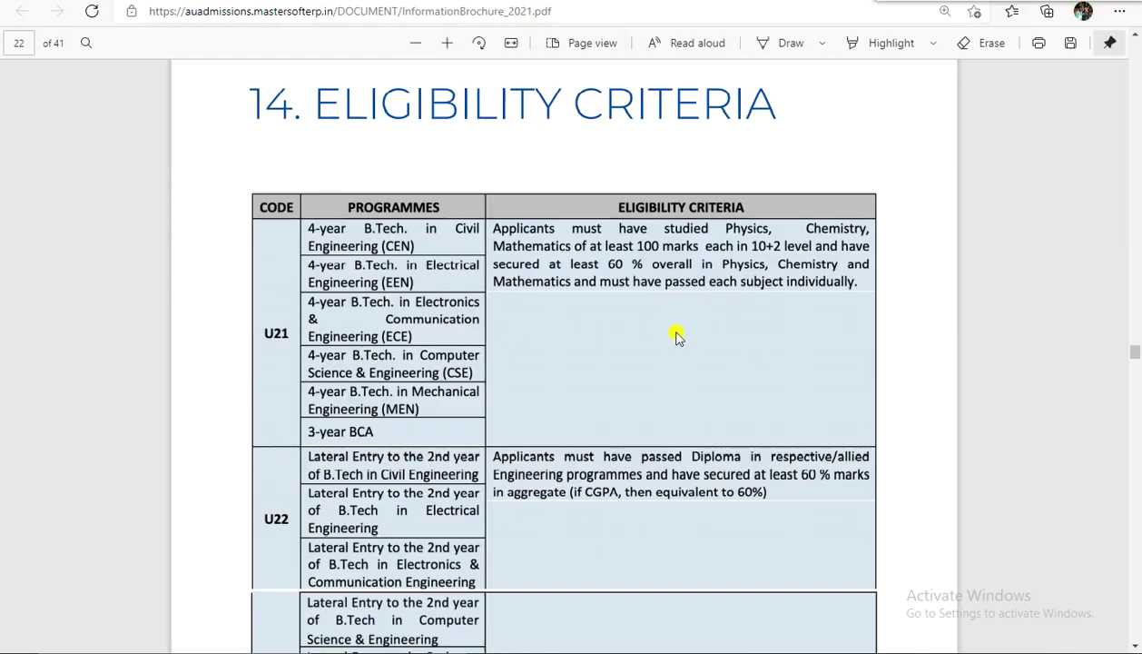
Examine the eligibility criteria and the programme-wise merit score calculation in the 2021 information brochure.
scroll(672, 334, "down", 15)
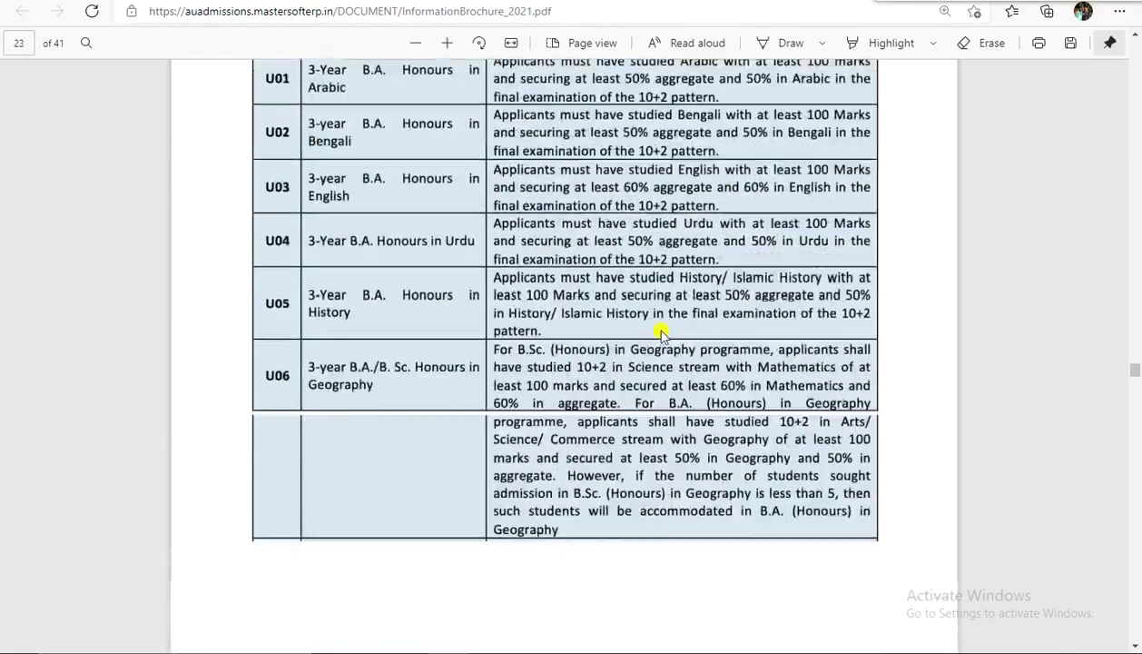
scroll(660, 334, "up", 4)
scroll(661, 334, "down", 15)
scroll(656, 326, "down", 20)
scroll(654, 329, "down", 20)
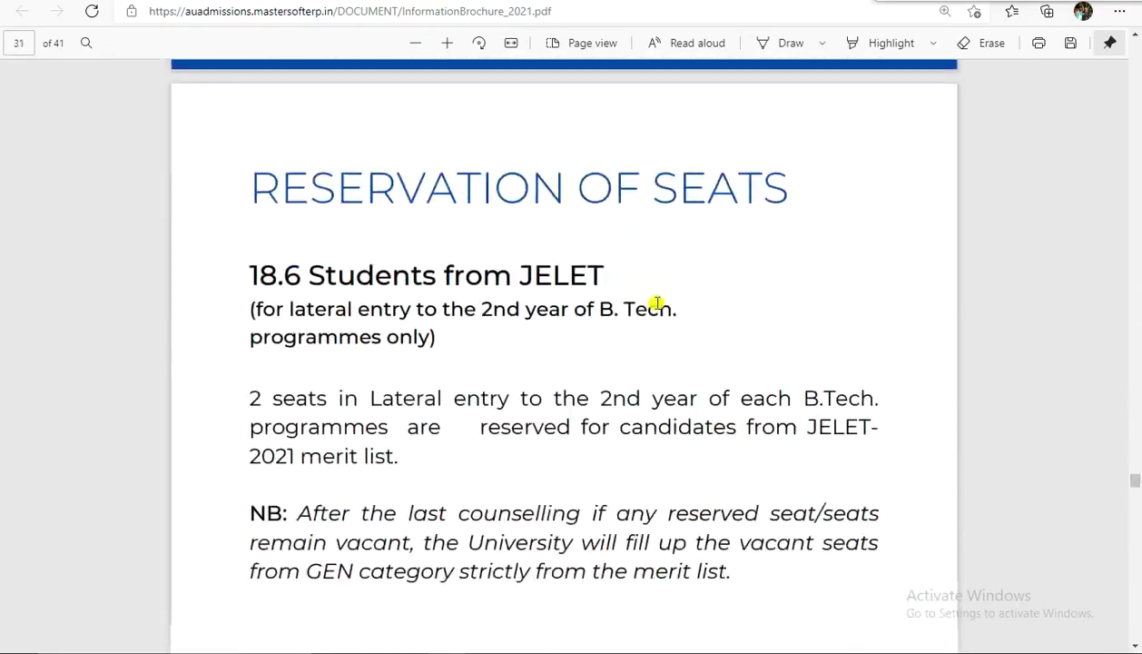
scroll(657, 303, "down", 15)
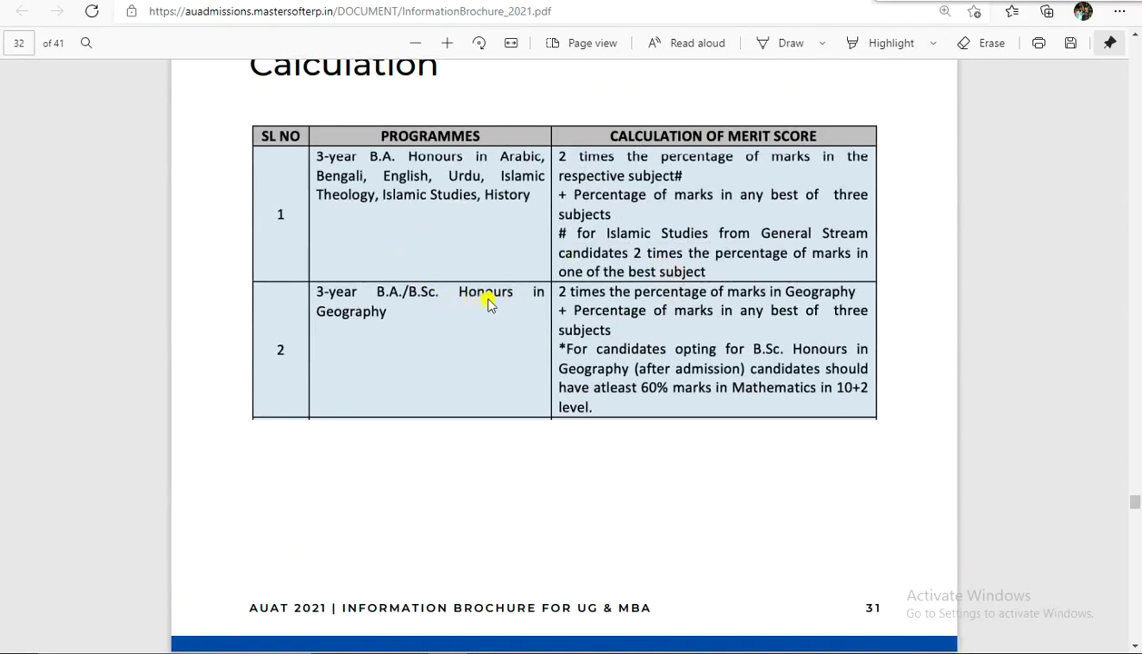
scroll(484, 305, "down", 5)
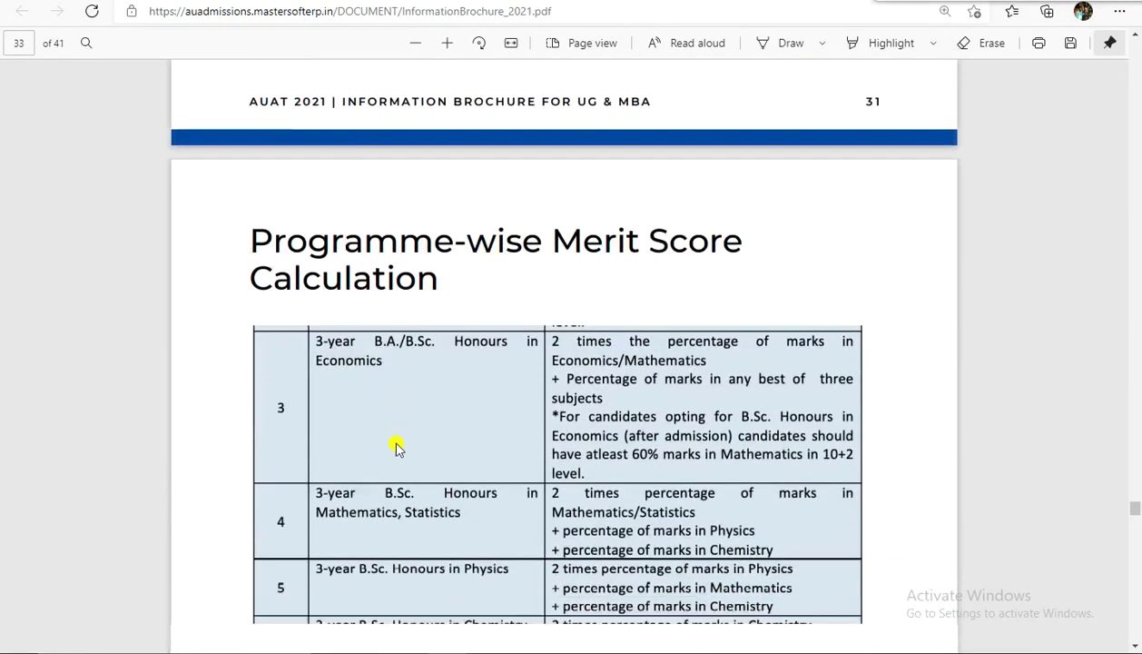
scroll(399, 440, "down", 2)
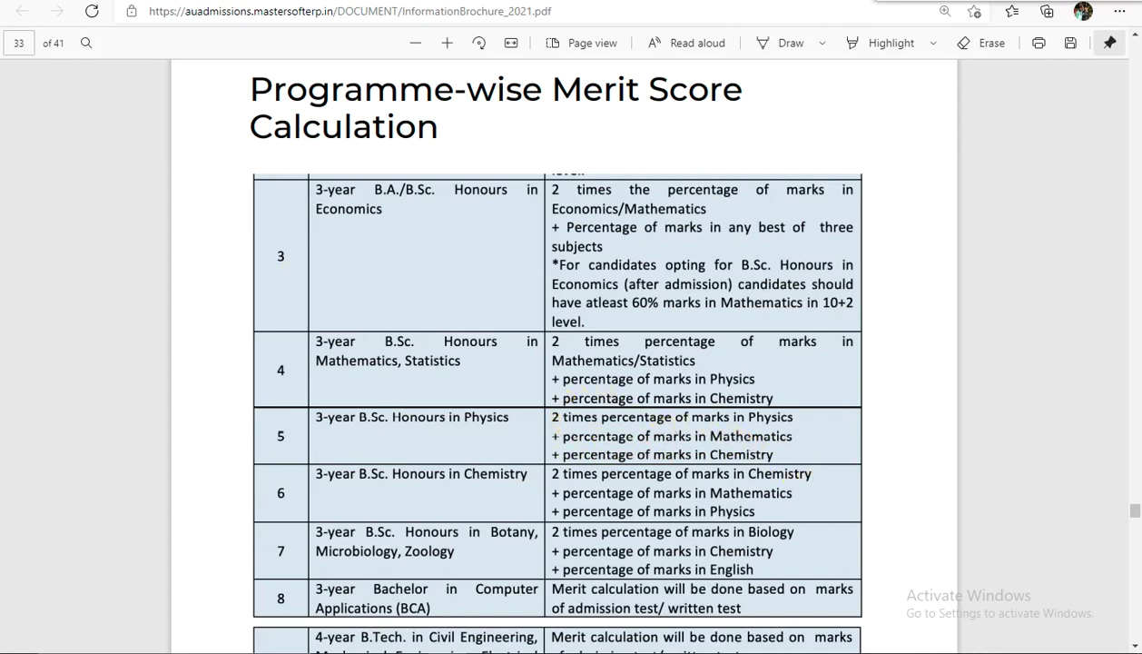
scroll(532, 311, "up", 15)
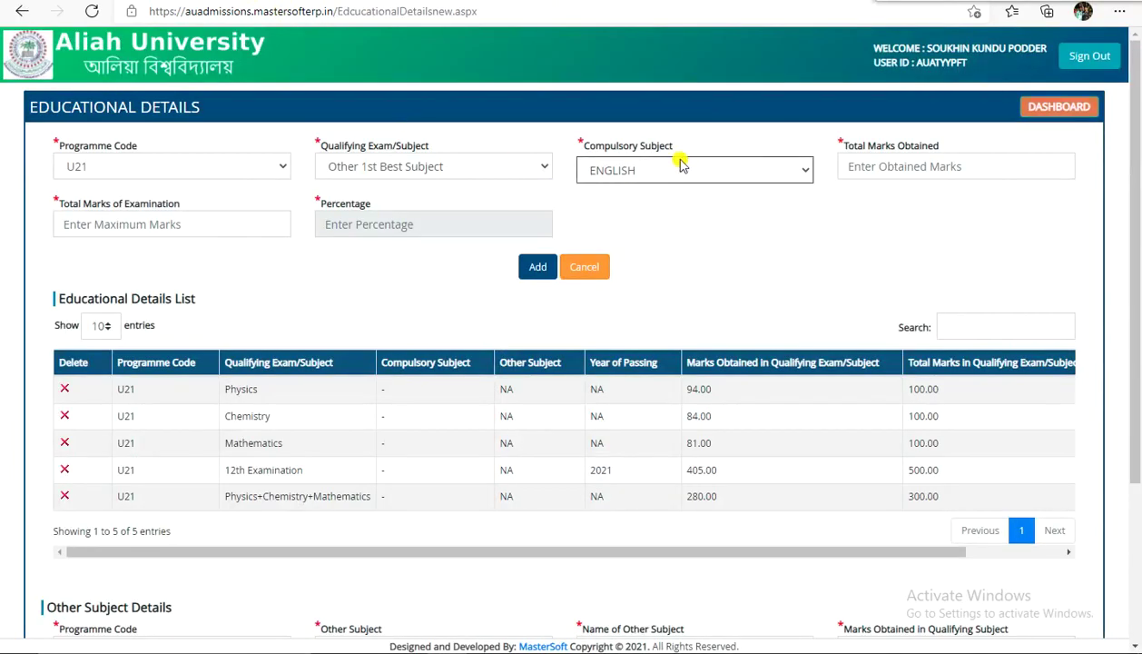
Set the compulsory subject of the Other 1st Best Subject entry back to BIOLOGY.
left_click(655, 169)
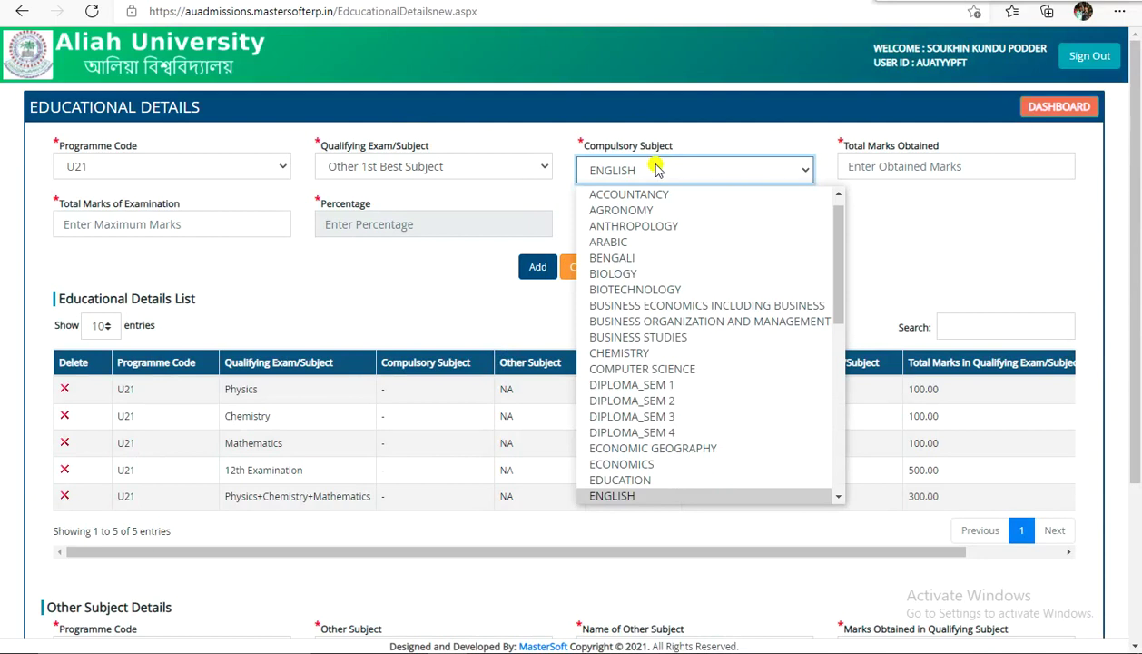
left_click(490, 169)
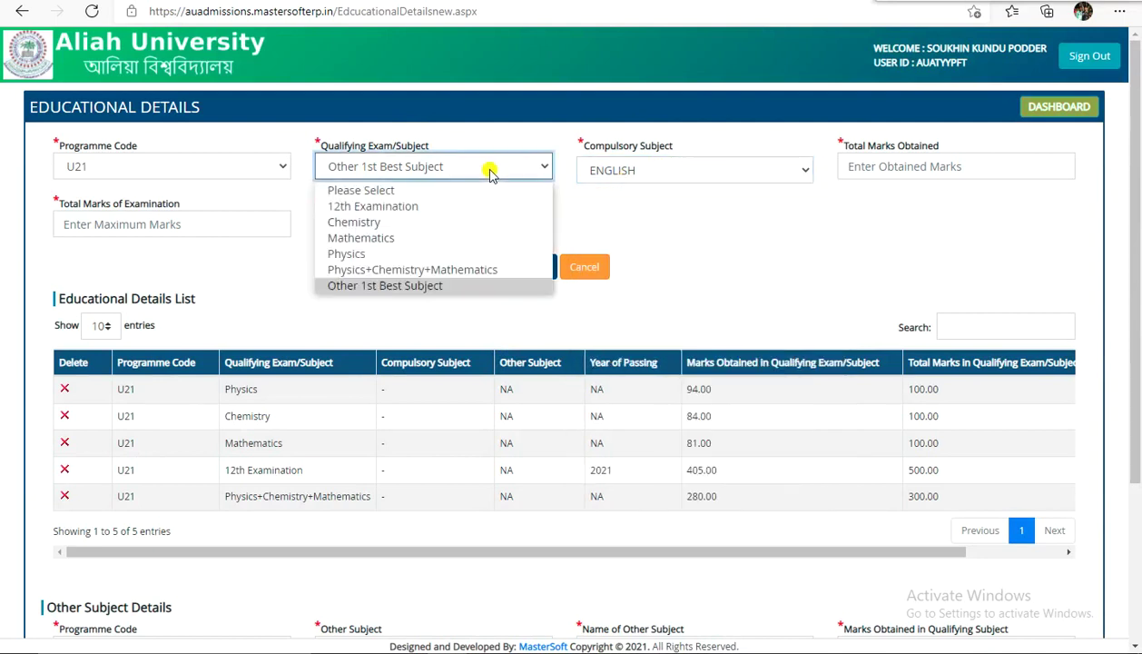
left_click(650, 172)
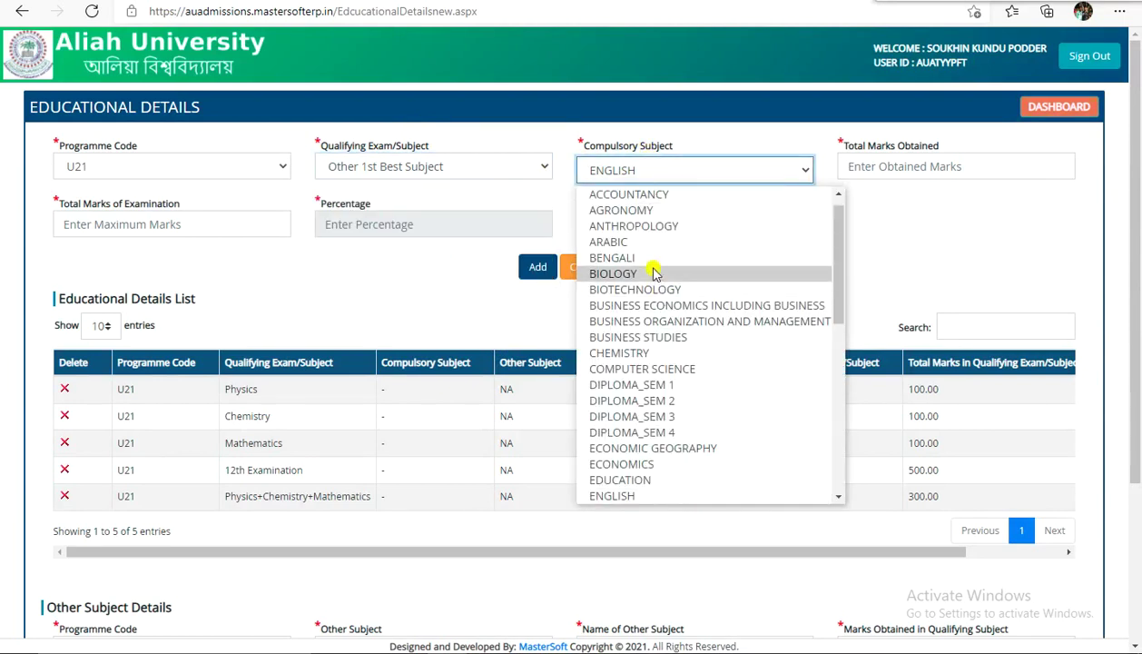
left_click(652, 272)
Add the U21 Other 1st Best Subject entry with 90 total marks obtained out of 100.
left_click(1020, 172)
type("82")
key("BackSpace")
key("BackSpace")
type("90")
left_click(148, 218)
type("100")
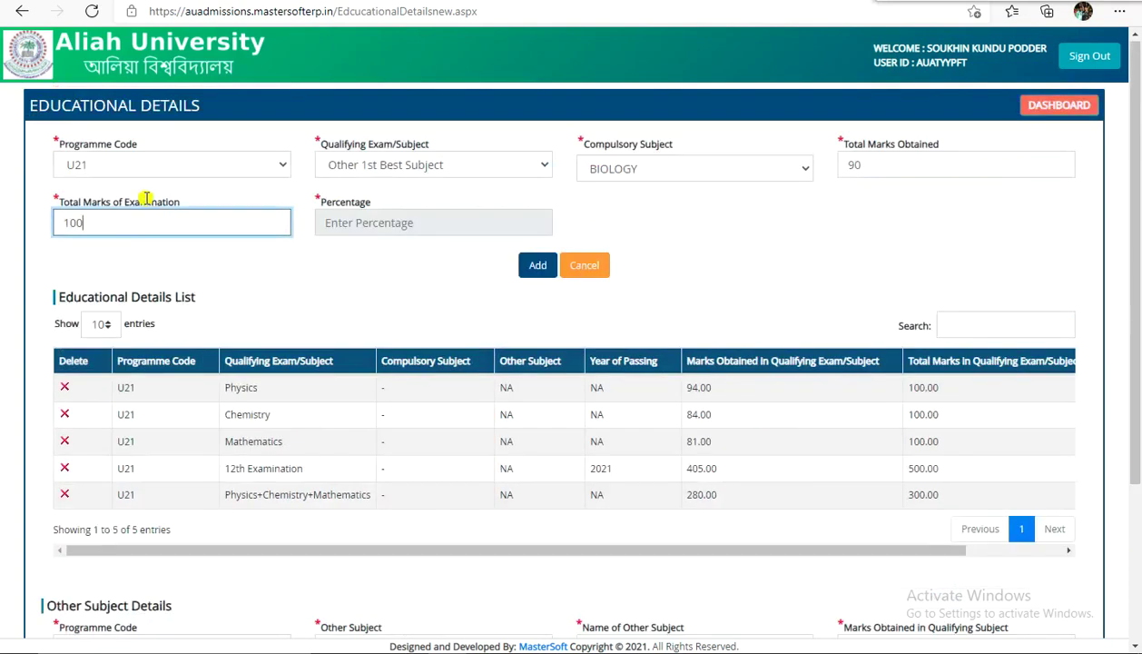
left_click(369, 241)
left_click(525, 271)
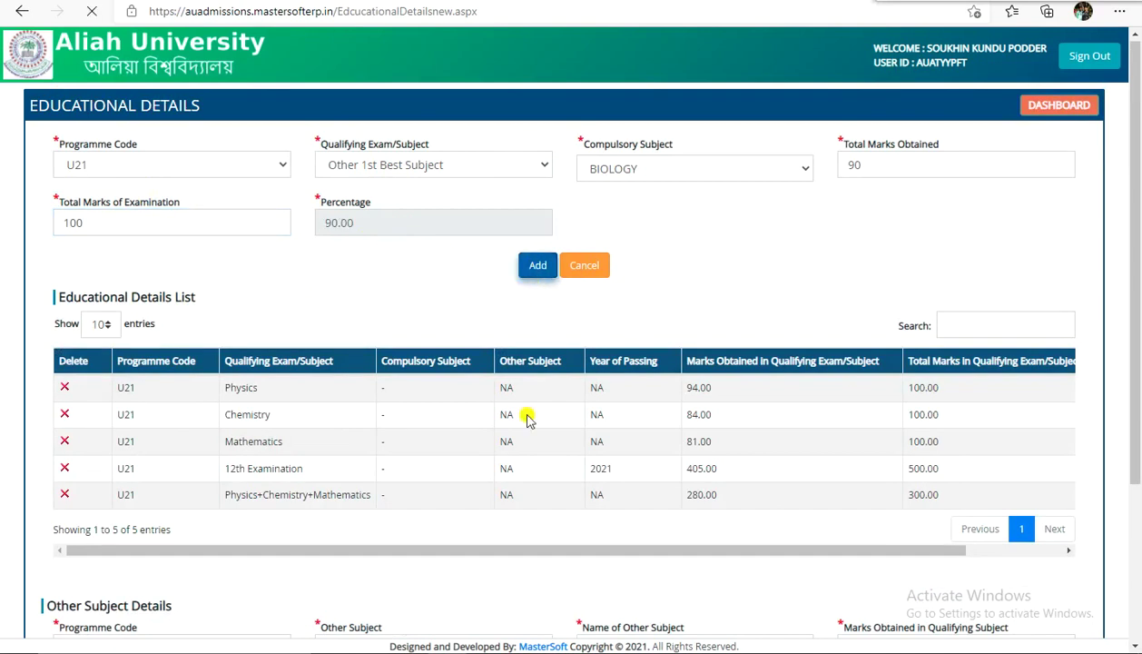
left_click(712, 96)
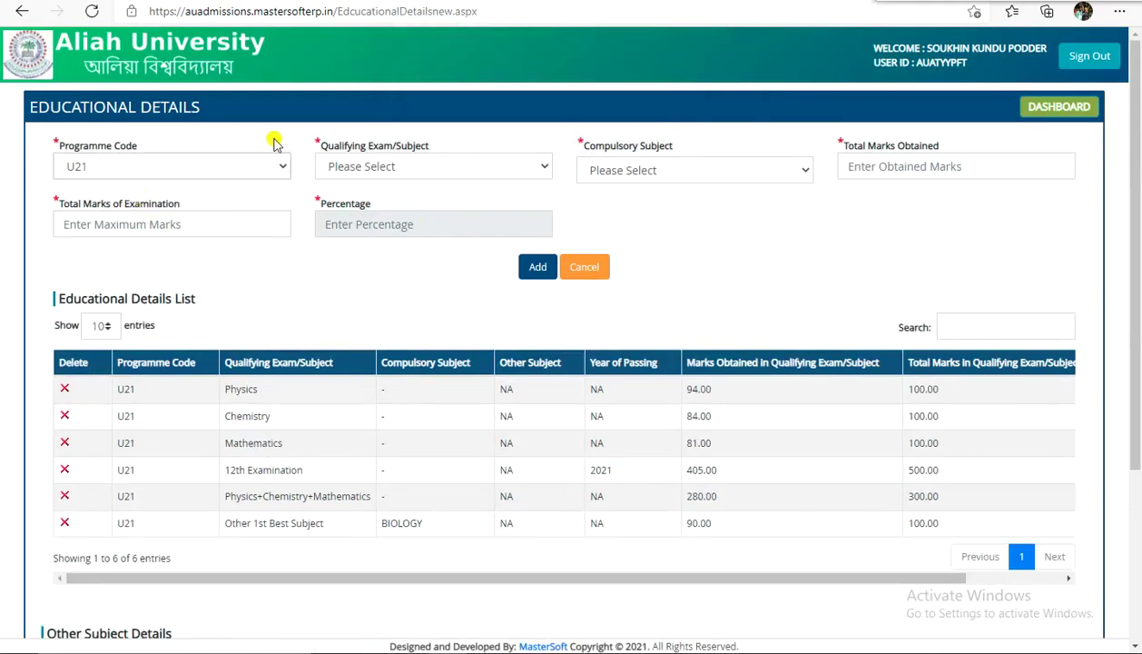
Check the qualifying subject options for U21 and read the FAQ answer to "What is Other Subject?".
left_click(474, 167)
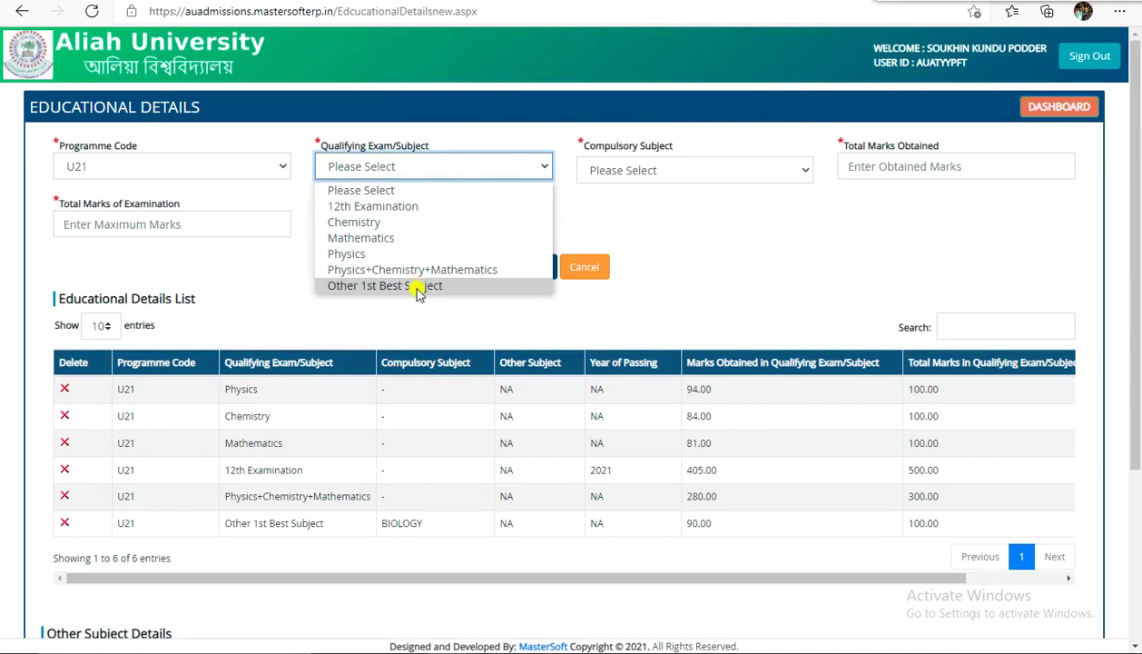
left_click(858, 222)
scroll(513, 315, "down", 3)
scroll(513, 315, "down", 1)
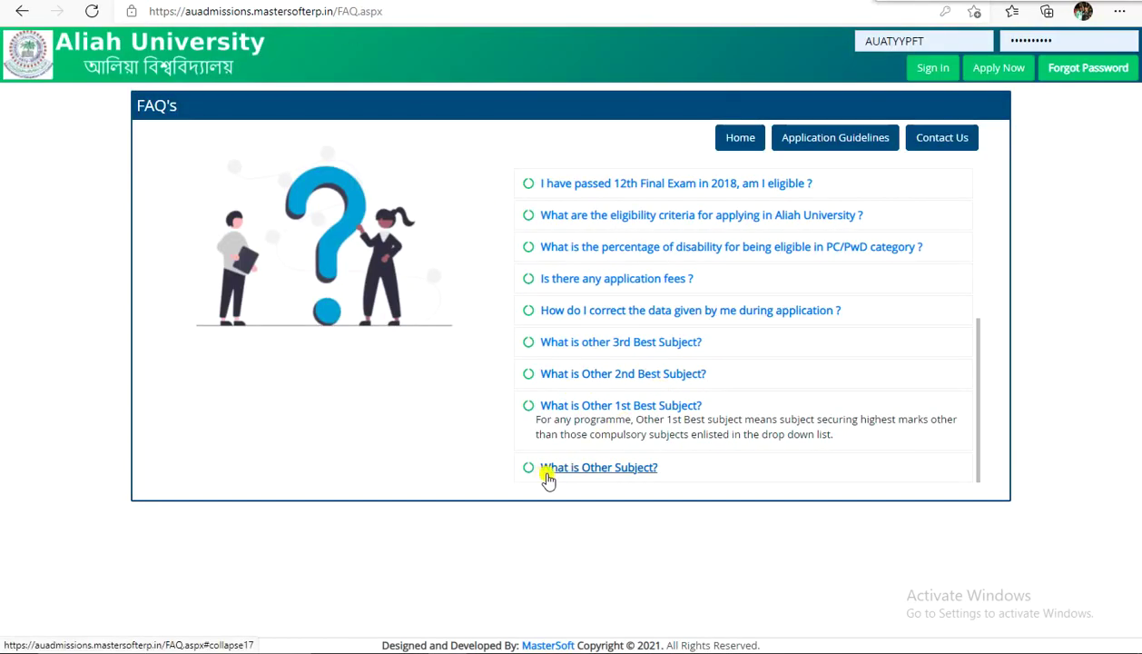
left_click(615, 469)
scroll(590, 445, "down", 1)
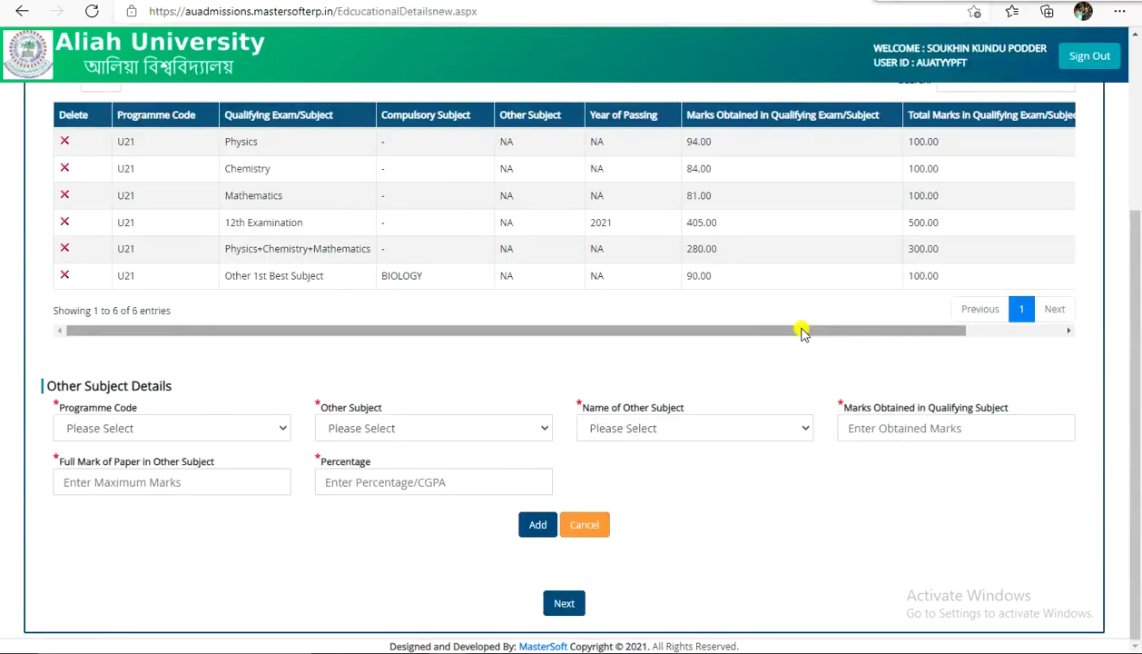
Choose programme U21, Other Subject 5 and BENGALI as its subject name in the Other Subject Details form.
scroll(801, 332, "up", 3)
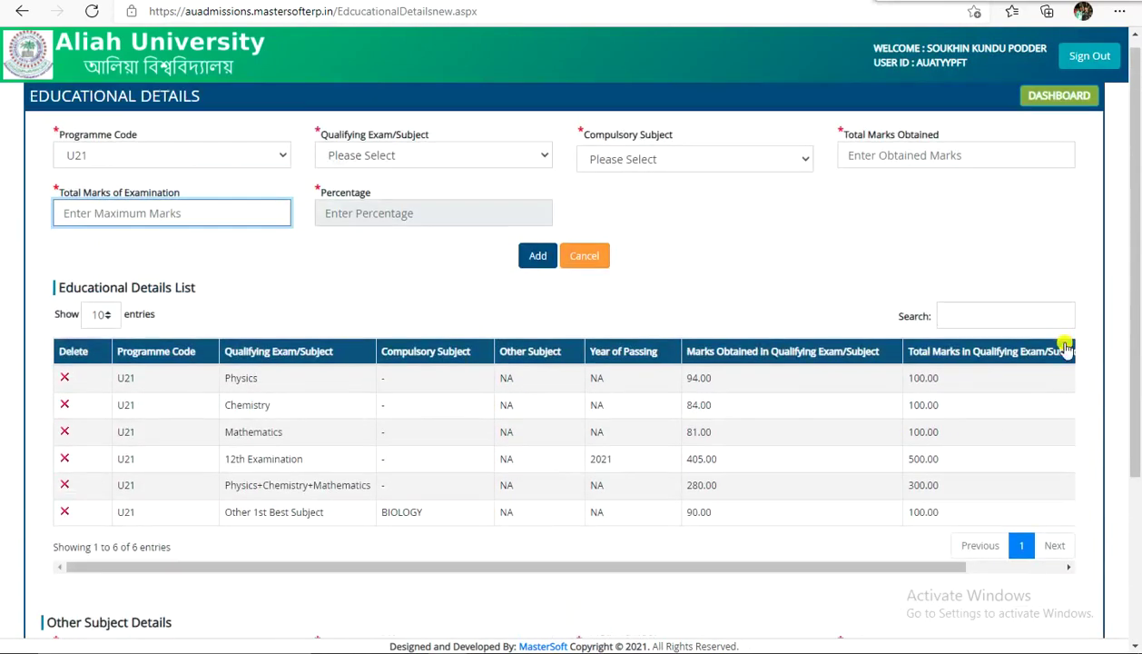
scroll(737, 286, "down", 3)
scroll(735, 299, "up", 3)
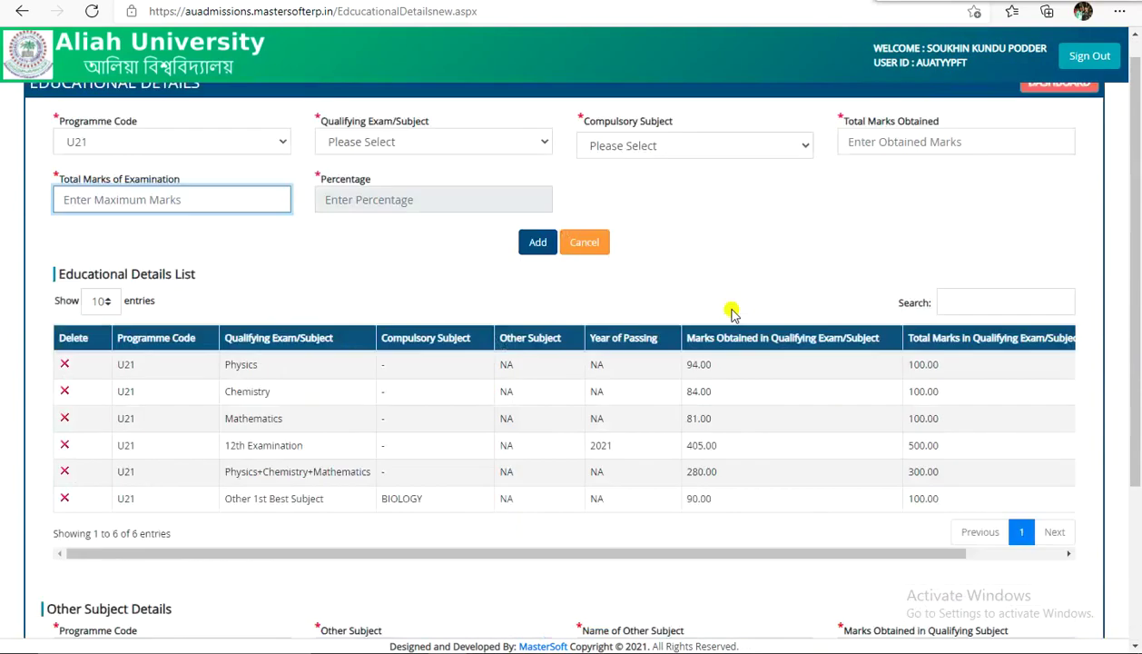
scroll(418, 356, "down", 1)
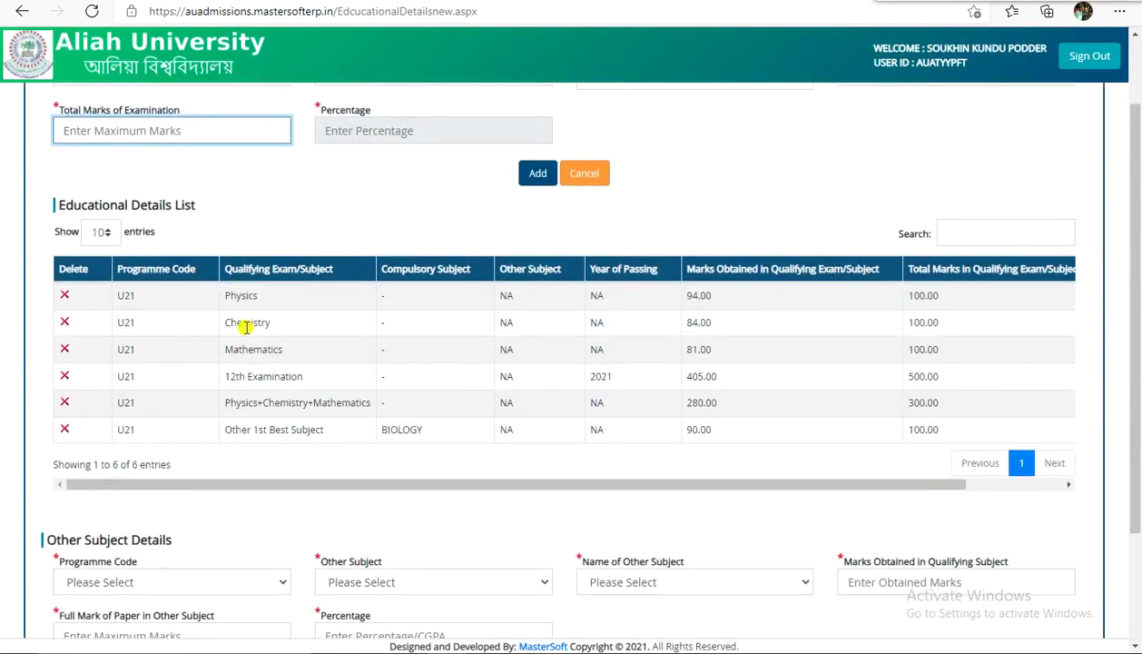
scroll(345, 440, "down", 3)
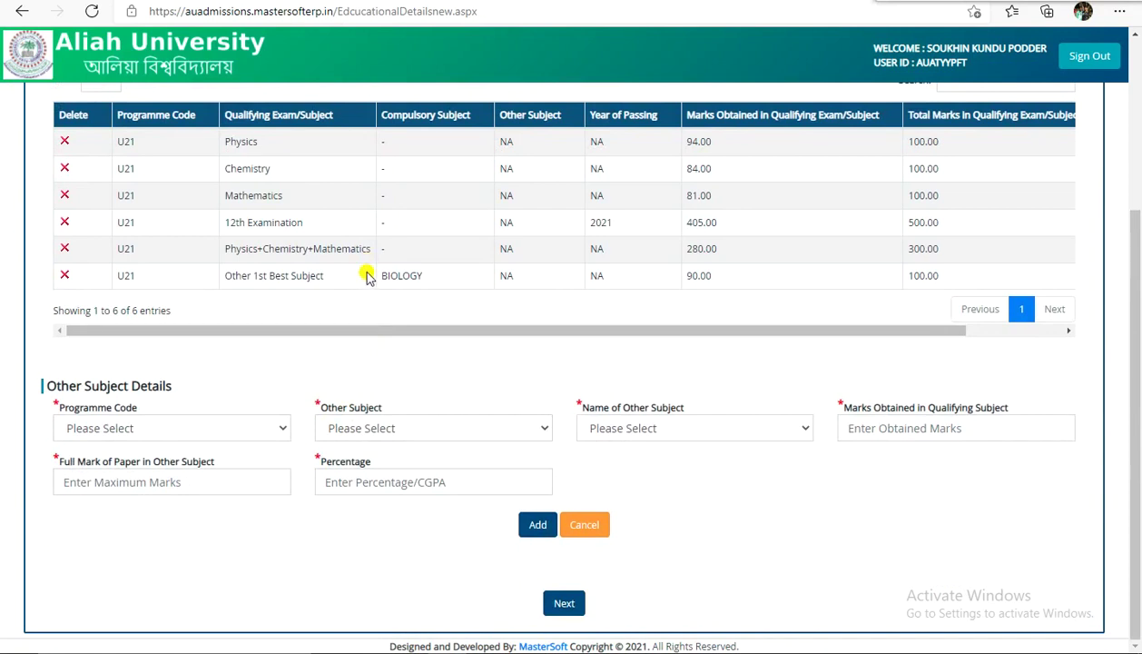
left_click(207, 428)
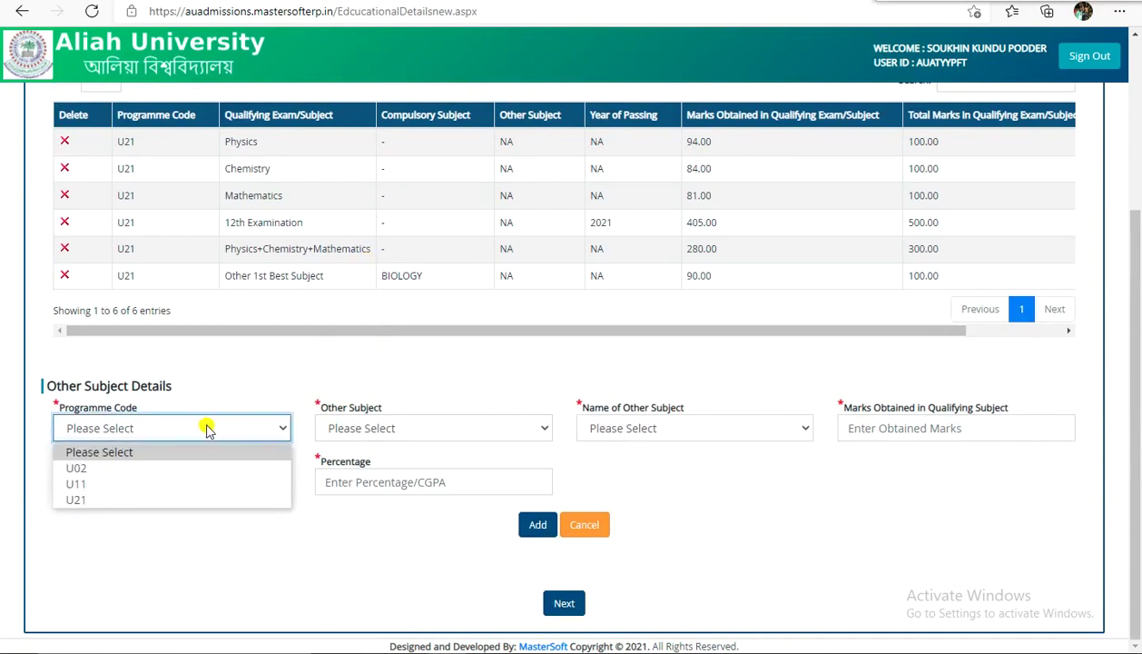
left_click(191, 500)
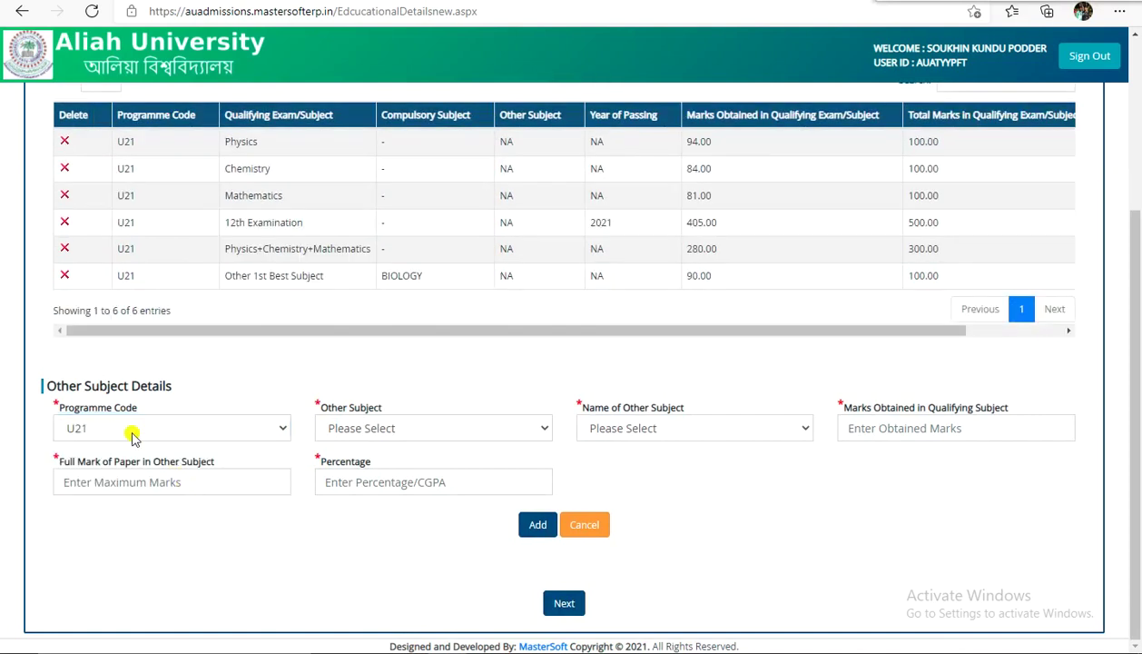
left_click(396, 429)
left_click(397, 468)
left_click(676, 429)
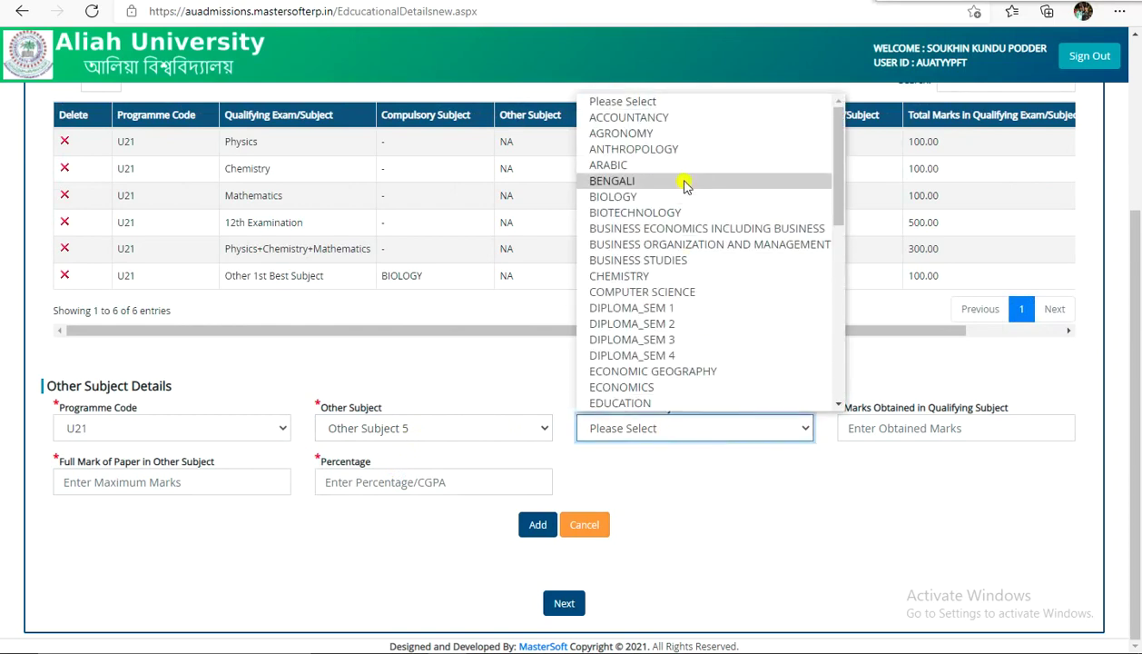
left_click(686, 181)
Add the Bengali other-subject entry with 74 marks obtained out of a full mark of 100.
left_click(935, 427)
type("74")
left_click(148, 484)
scroll(150, 494, "up", 3)
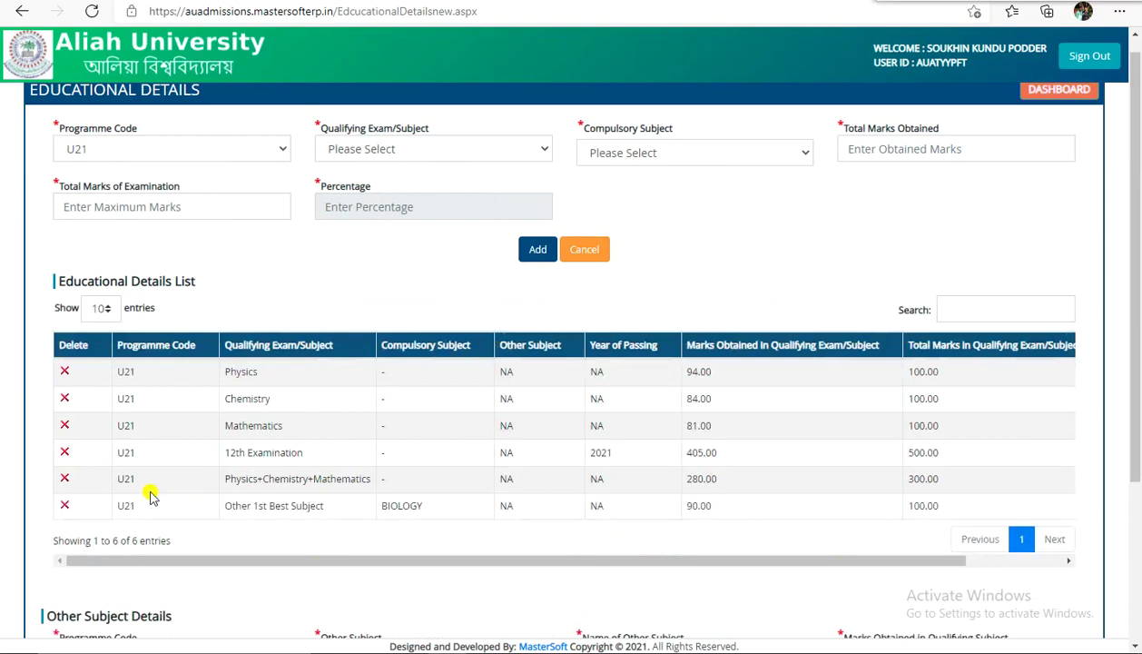
scroll(151, 490, "down", 2)
scroll(184, 466, "down", 2)
left_click(393, 493)
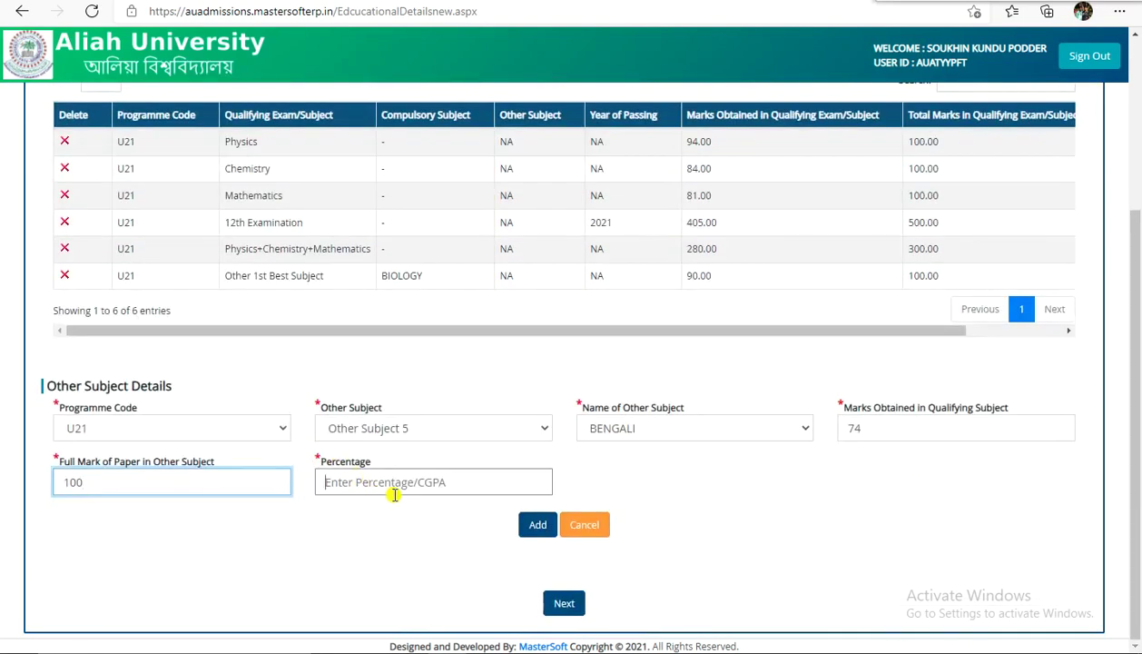
left_click(536, 526)
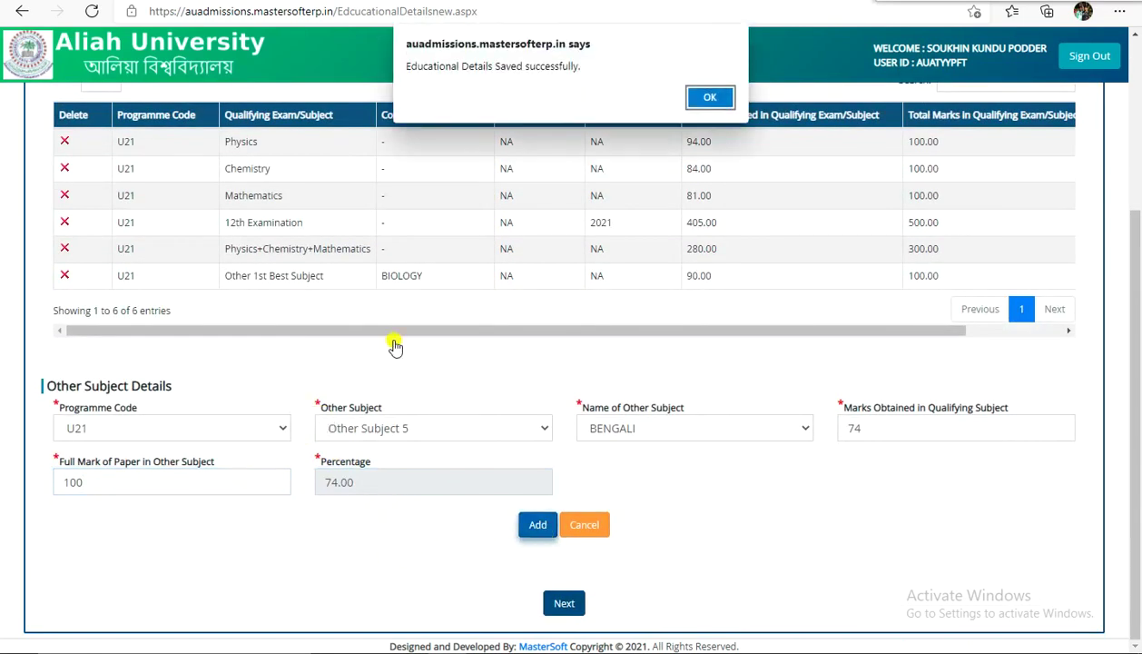
left_click(710, 97)
Choose programme U21, Other Subject 6 and ENGLISH as its subject name in the Other Subject Details form.
scroll(287, 403, "down", 2)
left_click(198, 262)
left_click(168, 338)
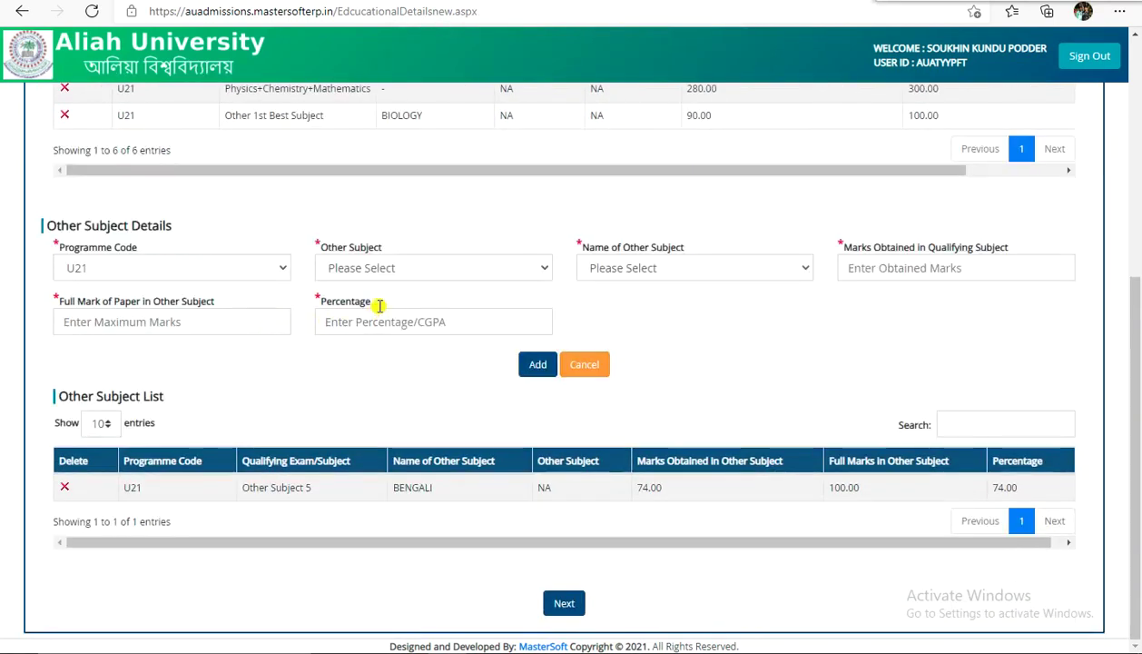
left_click(386, 272)
left_click(363, 308)
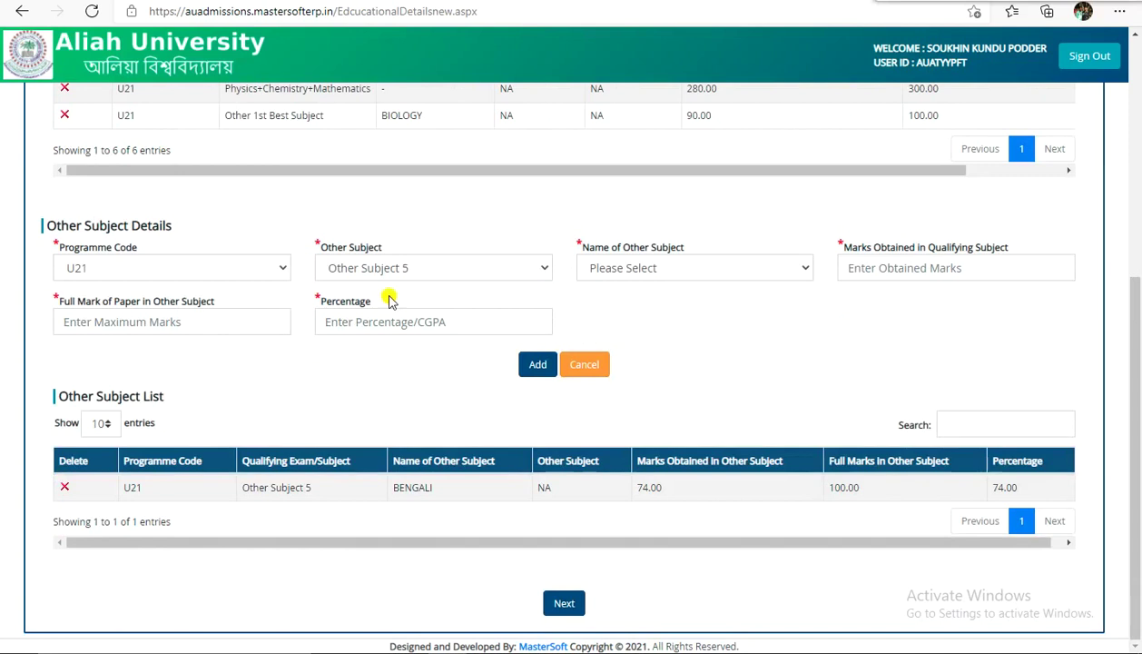
left_click(394, 279)
left_click(404, 324)
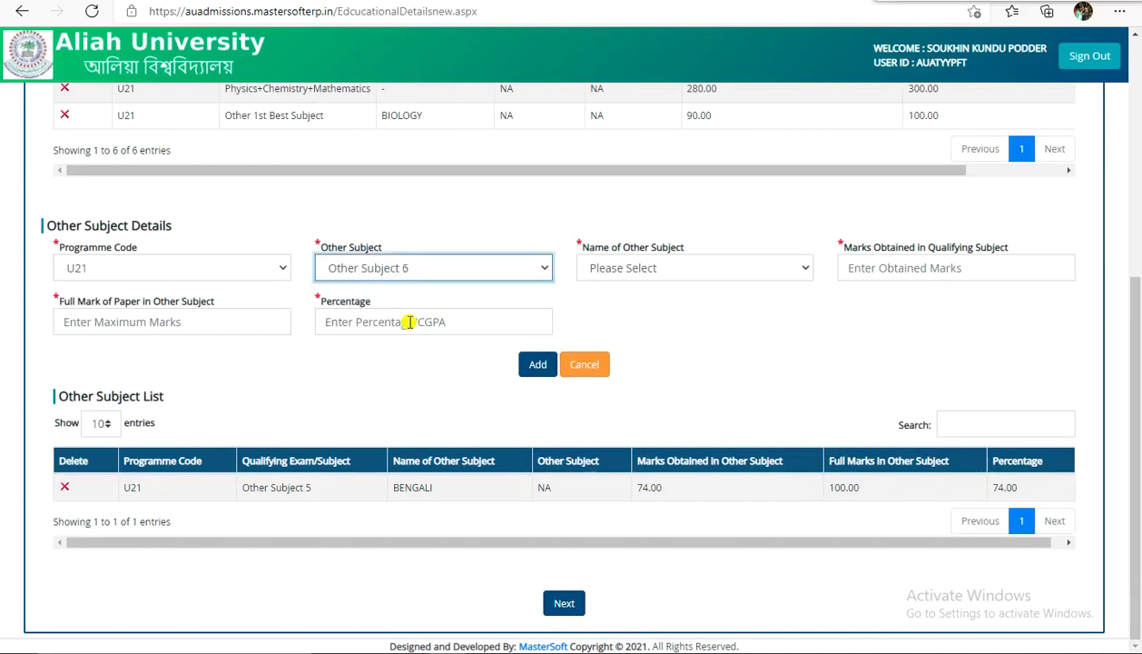
left_click(665, 268)
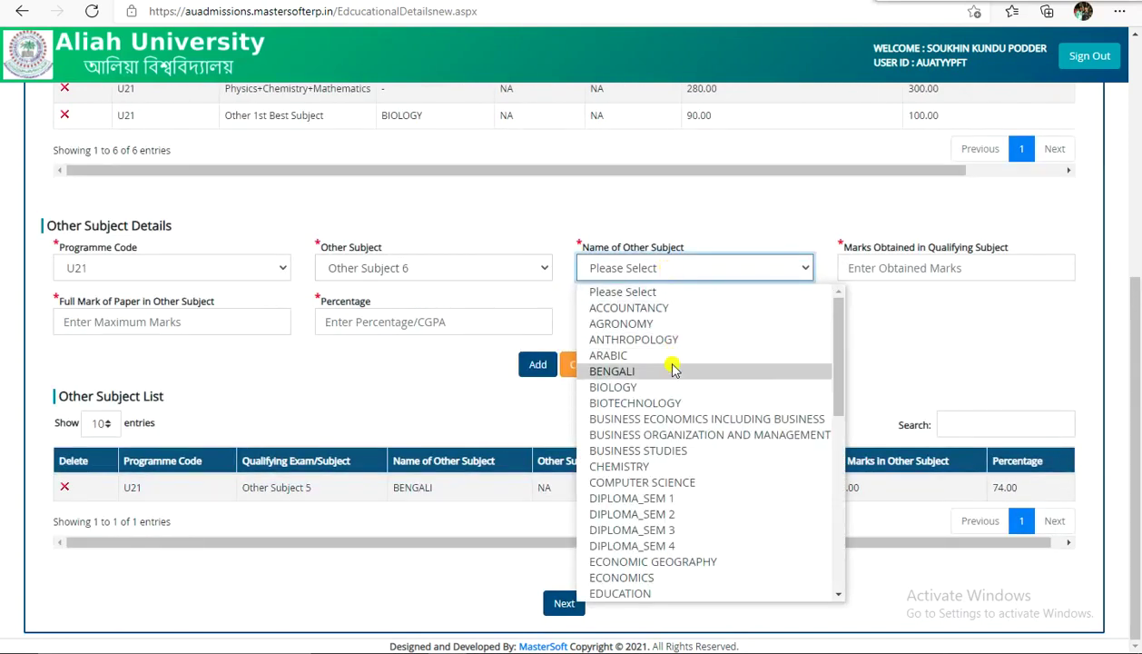
scroll(650, 568, "down", 1)
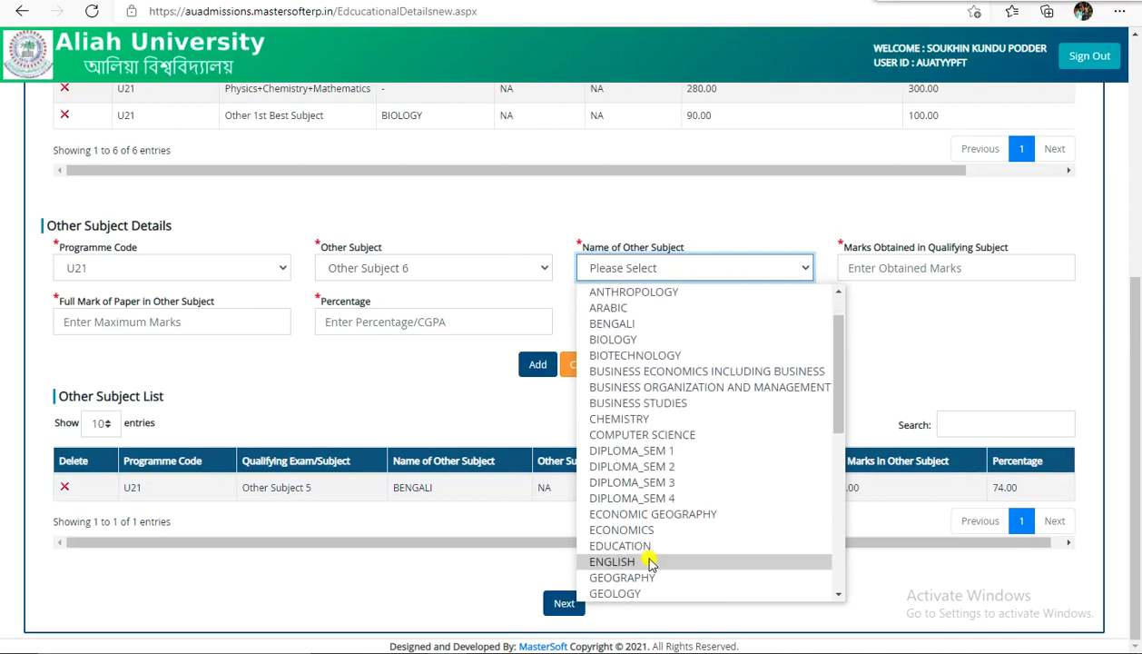
left_click(652, 564)
Add the English other-subject entry with 76 marks obtained out of a full mark of 100.
left_click(880, 272)
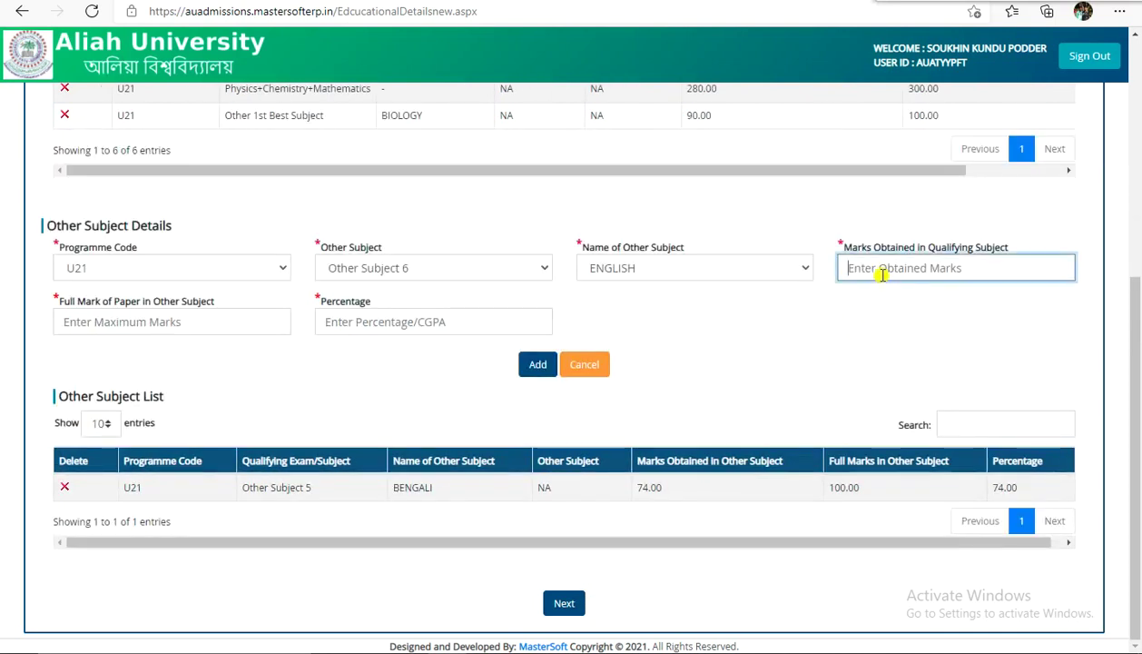
type("76")
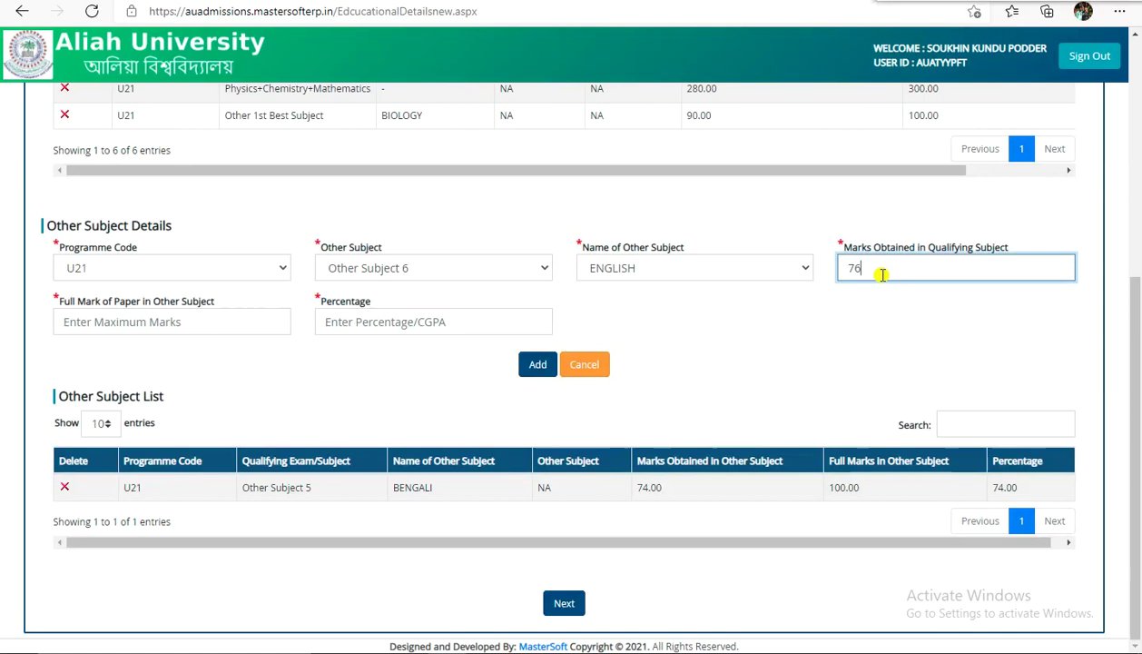
left_click(172, 318)
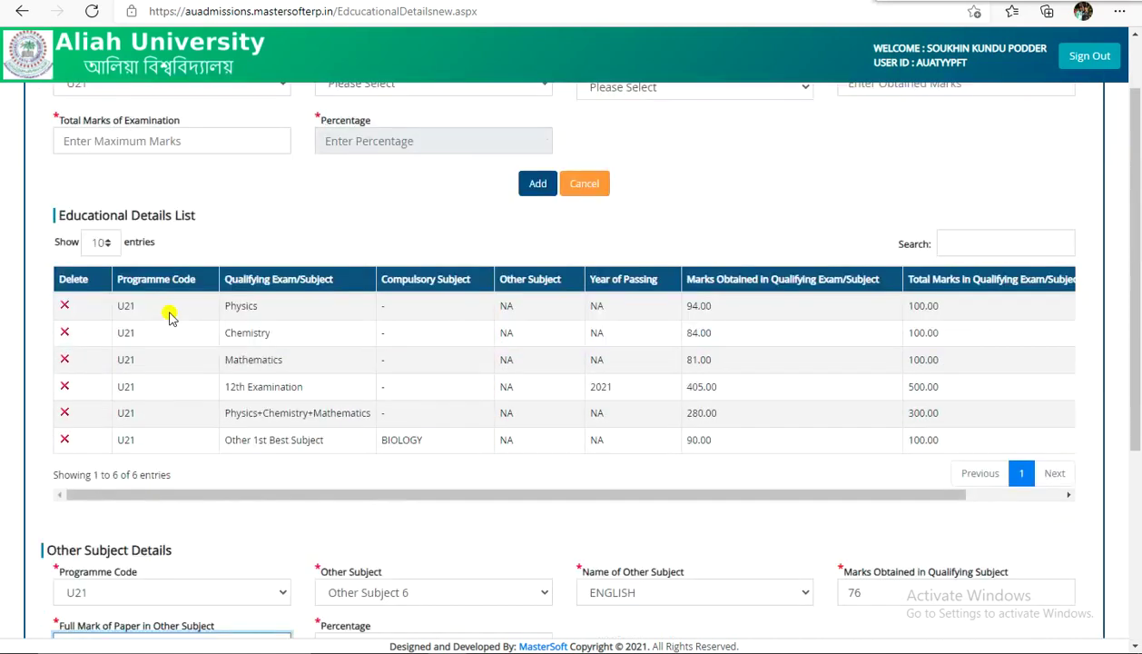
scroll(254, 392, "down", 3)
type("100")
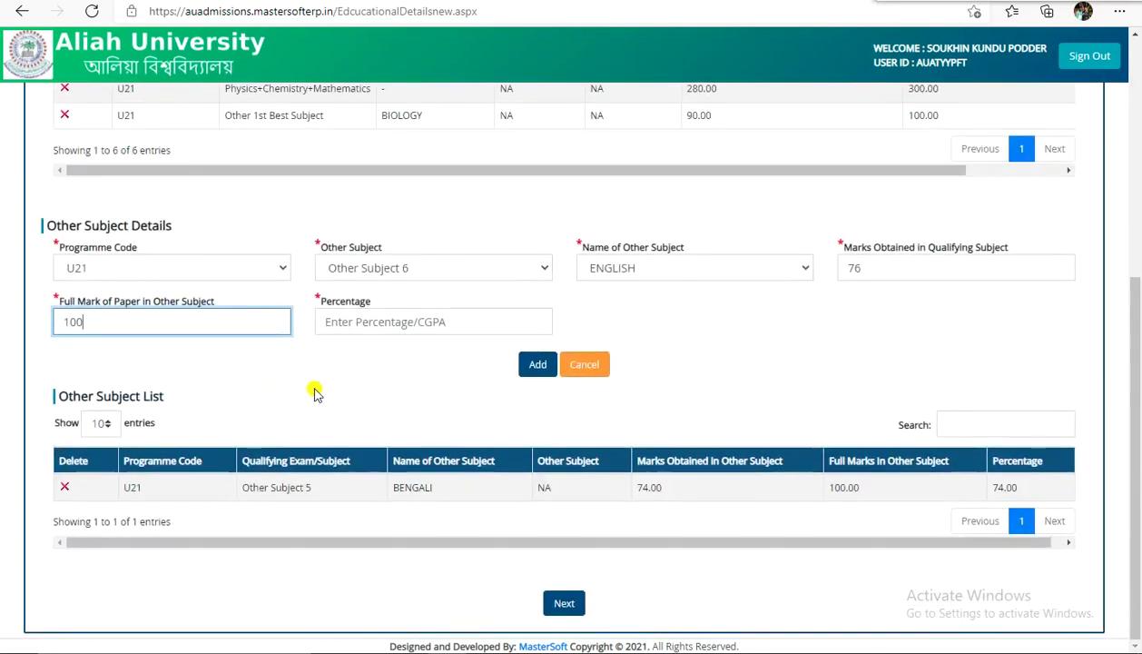
left_click(377, 318)
left_click(535, 364)
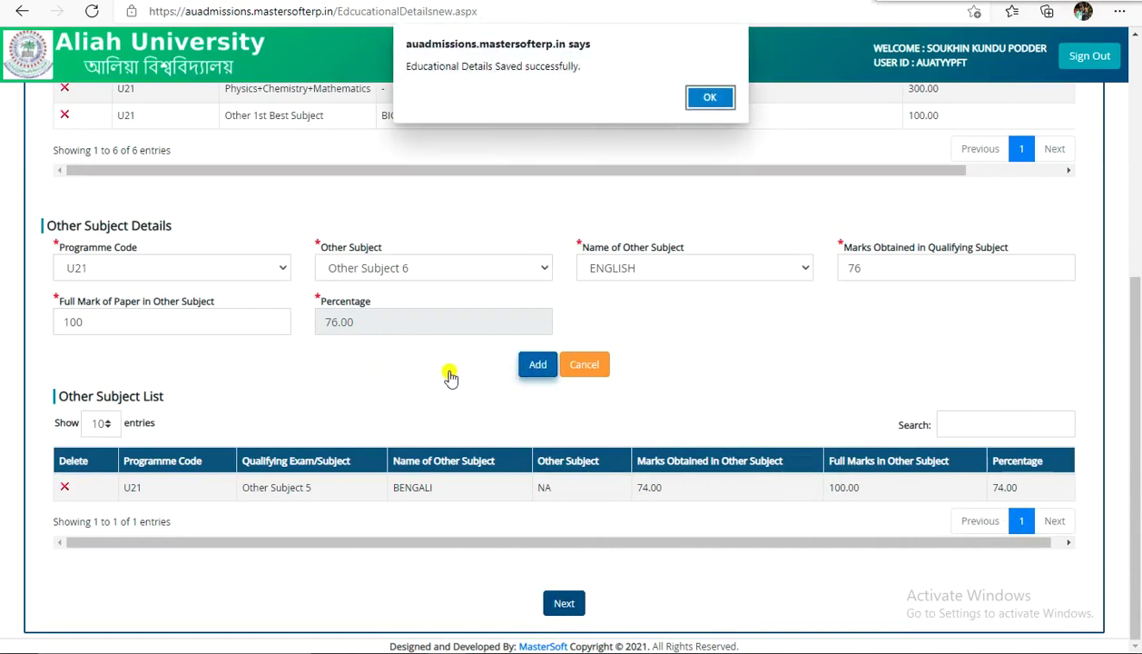
left_click(711, 94)
Review the U21 entries in the educational details and other subject lists and try to proceed to the next section.
scroll(606, 349, "down", 1)
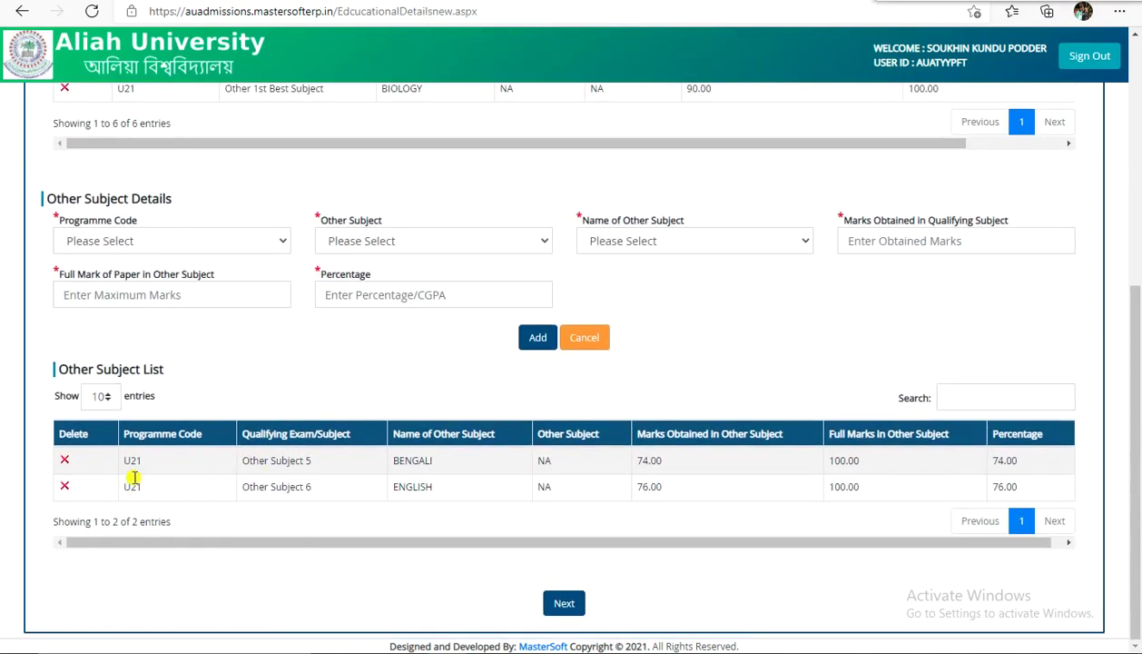
scroll(676, 397, "up", 4)
scroll(562, 410, "down", 4)
scroll(440, 420, "up", 4)
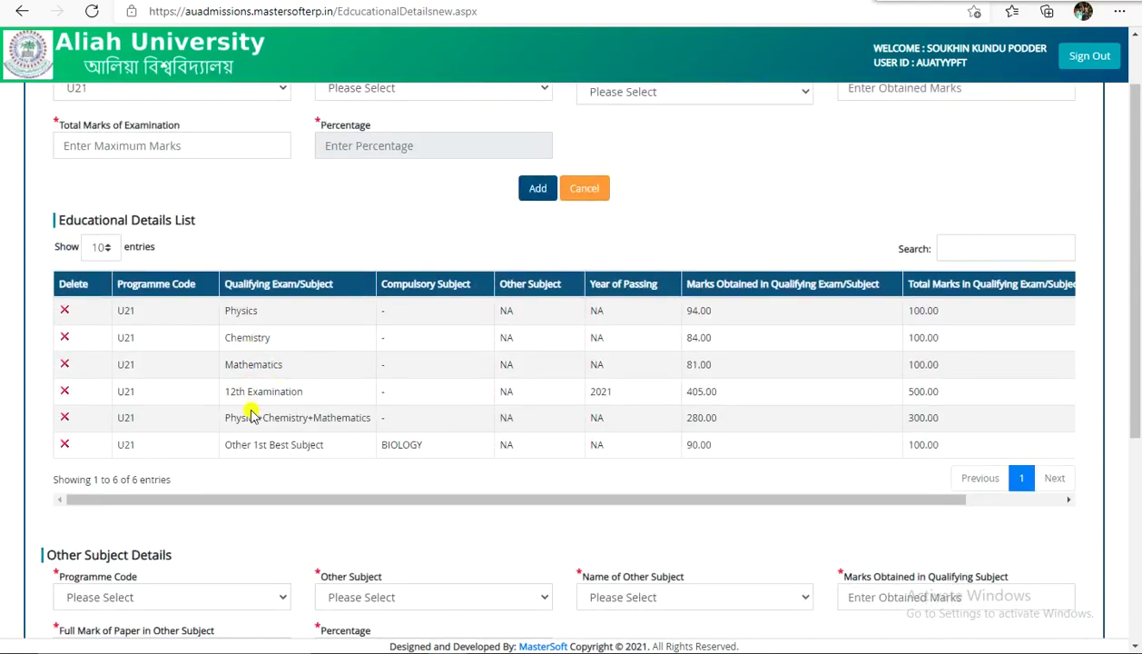
scroll(272, 467, "down", 4)
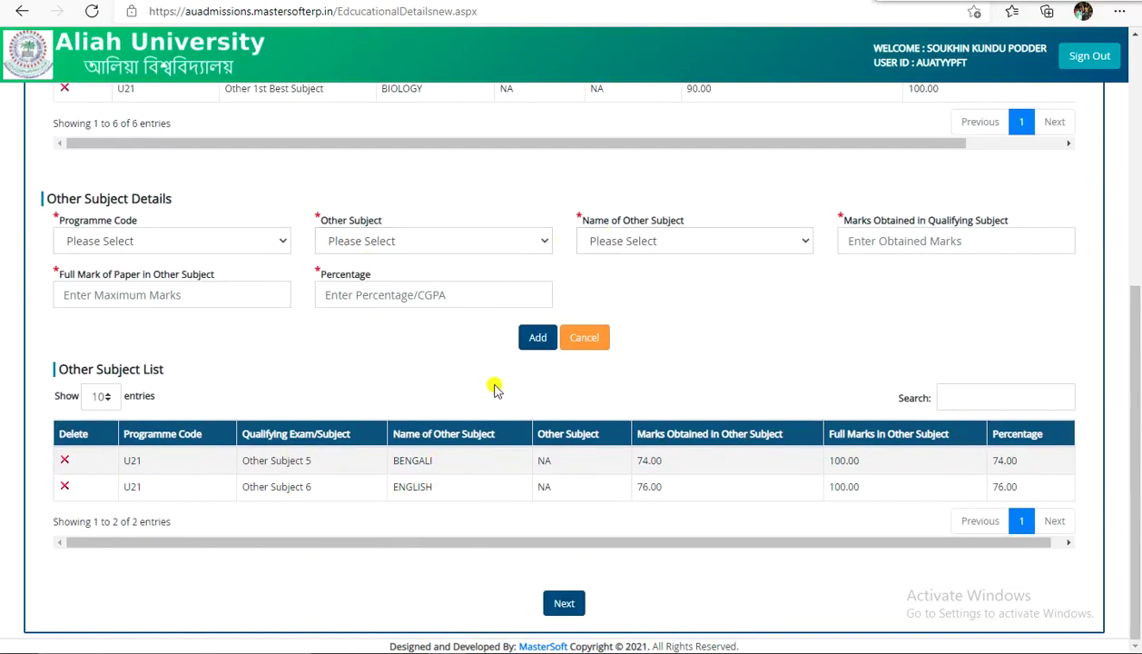
scroll(722, 415, "up", 5)
scroll(683, 403, "down", 5)
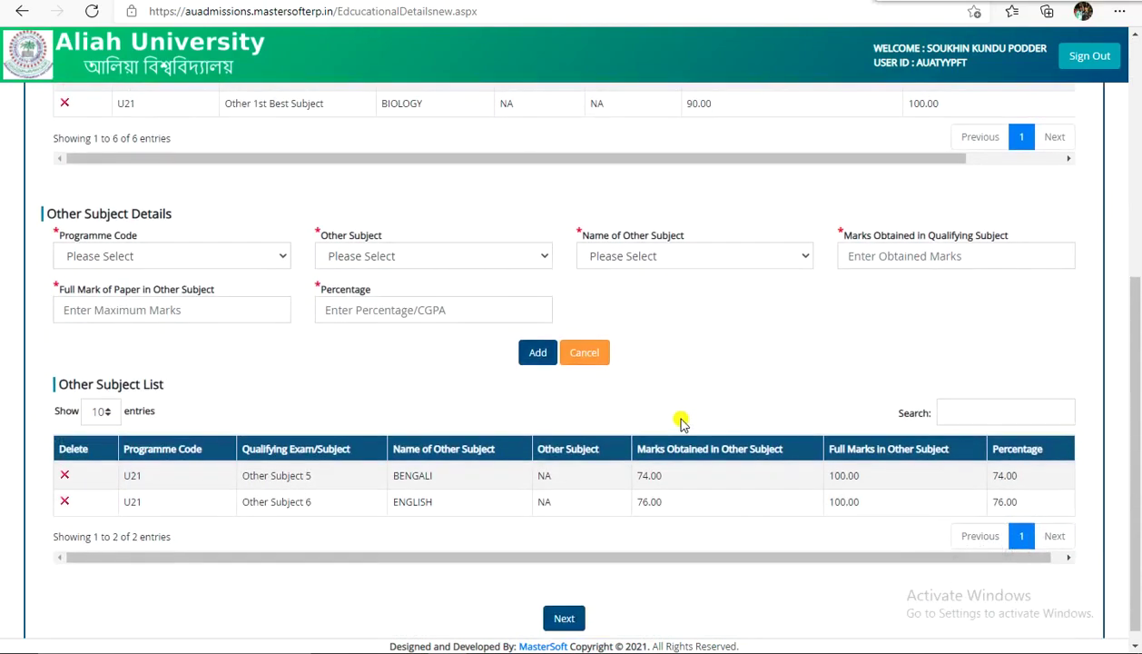
left_click(565, 603)
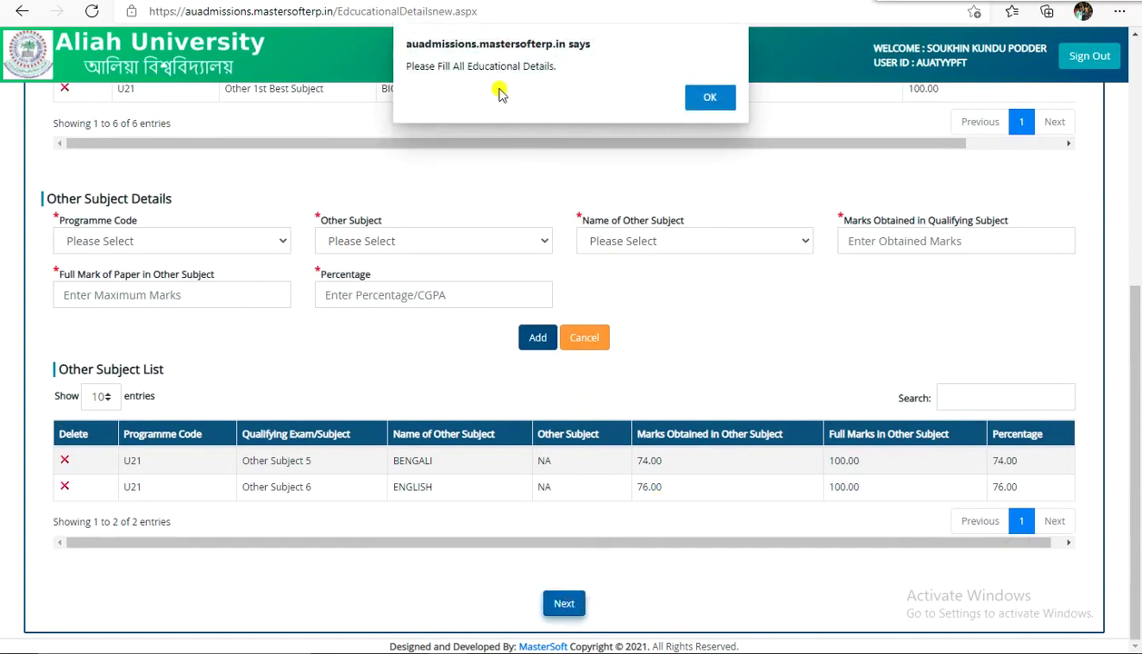
left_click(710, 98)
Select programme U02 in the Educational Details form and open its qualifying exam/subject choices.
scroll(540, 365, "up", 5)
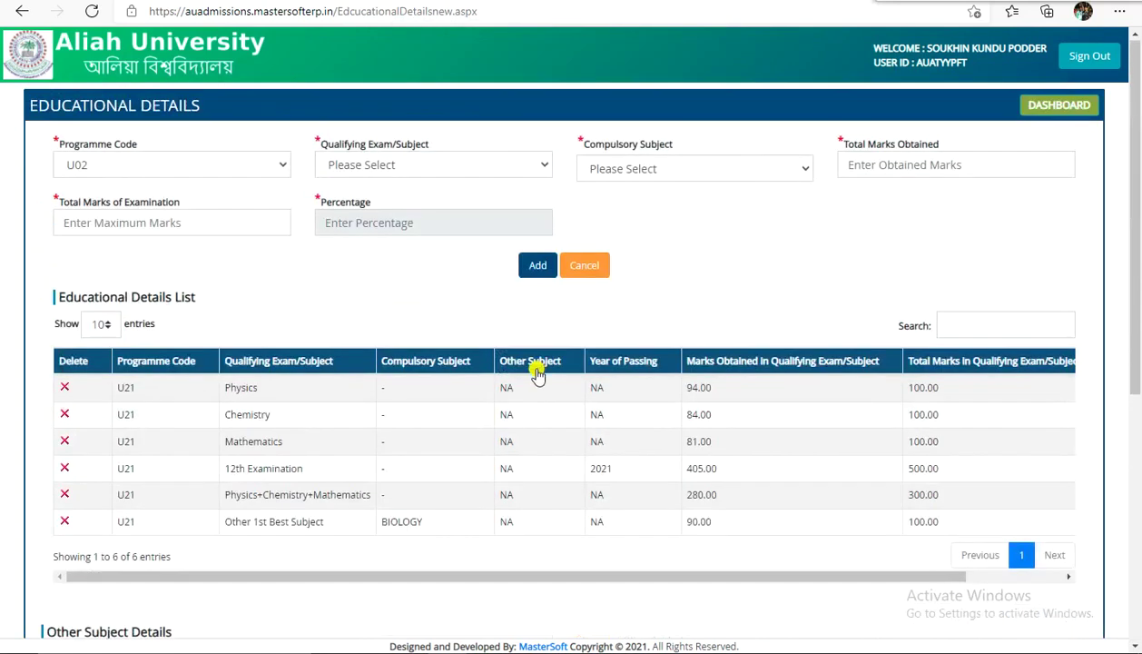
left_click(172, 172)
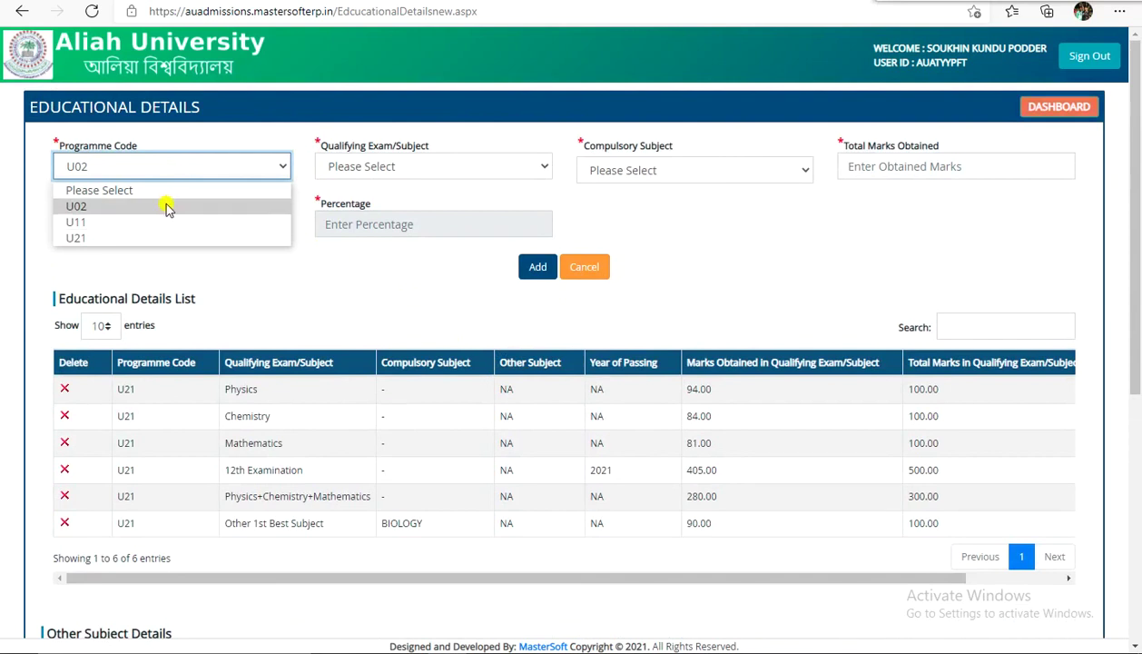
left_click(168, 207)
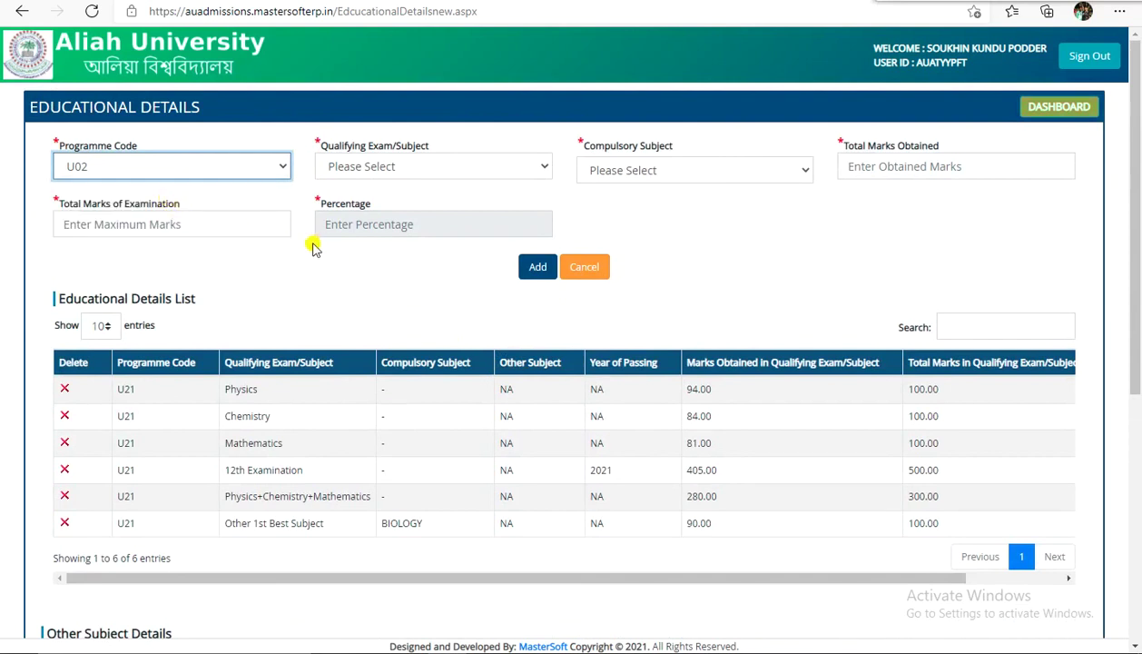
left_click(185, 175)
left_click(100, 207)
left_click(363, 167)
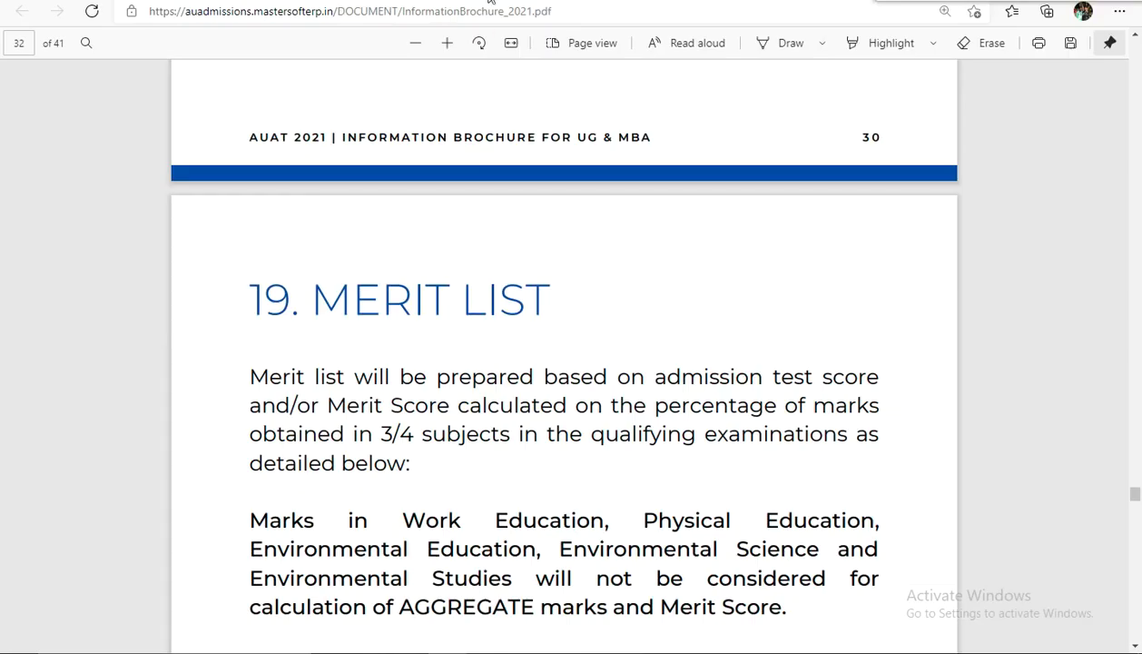
Look through the eligibility criteria pages in the 2021 information brochure PDF.
scroll(627, 409, "up", 20)
scroll(699, 410, "up", 20)
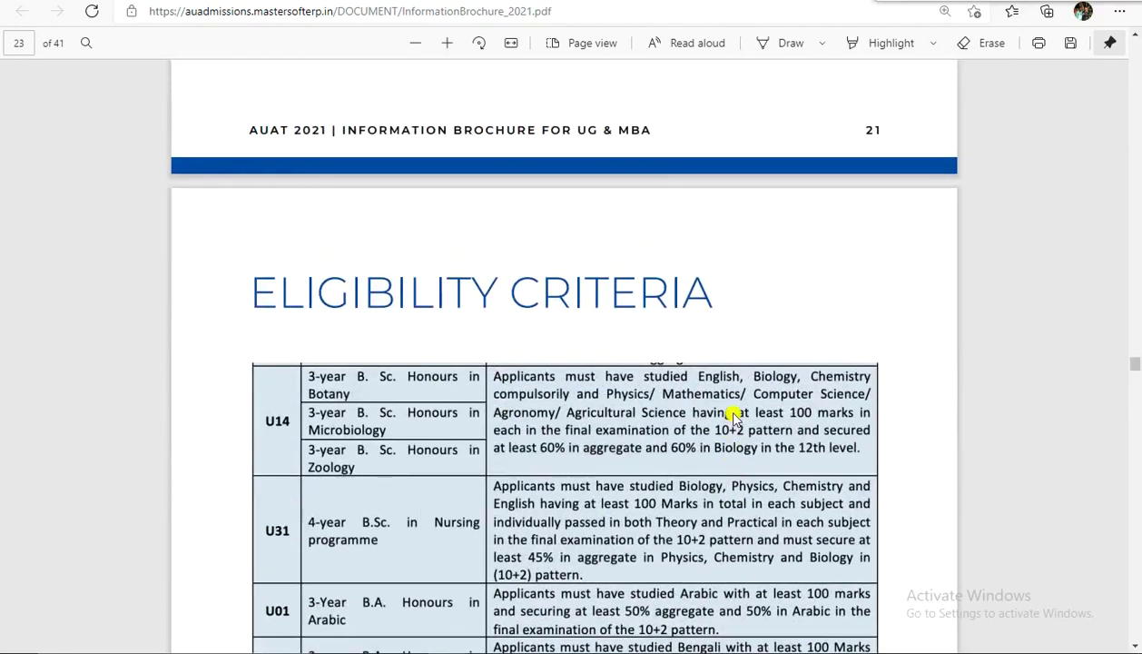
scroll(741, 236, "down", 4)
scroll(742, 446, "up", 2)
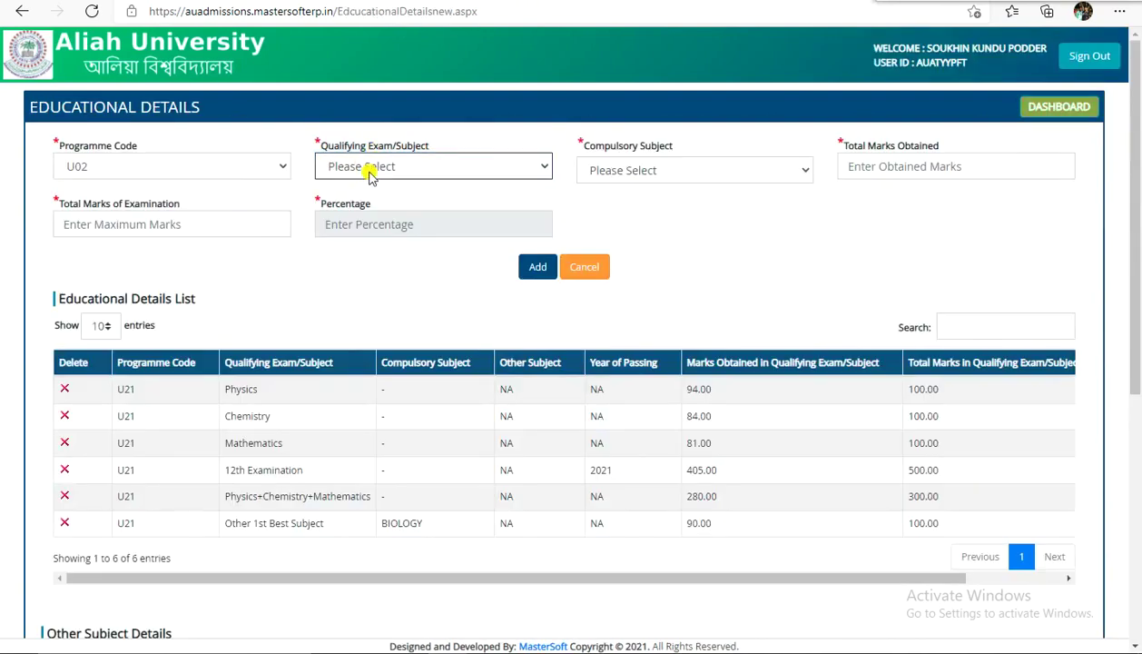
Choose 12th Examination for U02 and enter 405 total marks obtained out of 500.
left_click(372, 167)
left_click(389, 206)
left_click(655, 162)
type("405")
left_click(905, 161)
type("500")
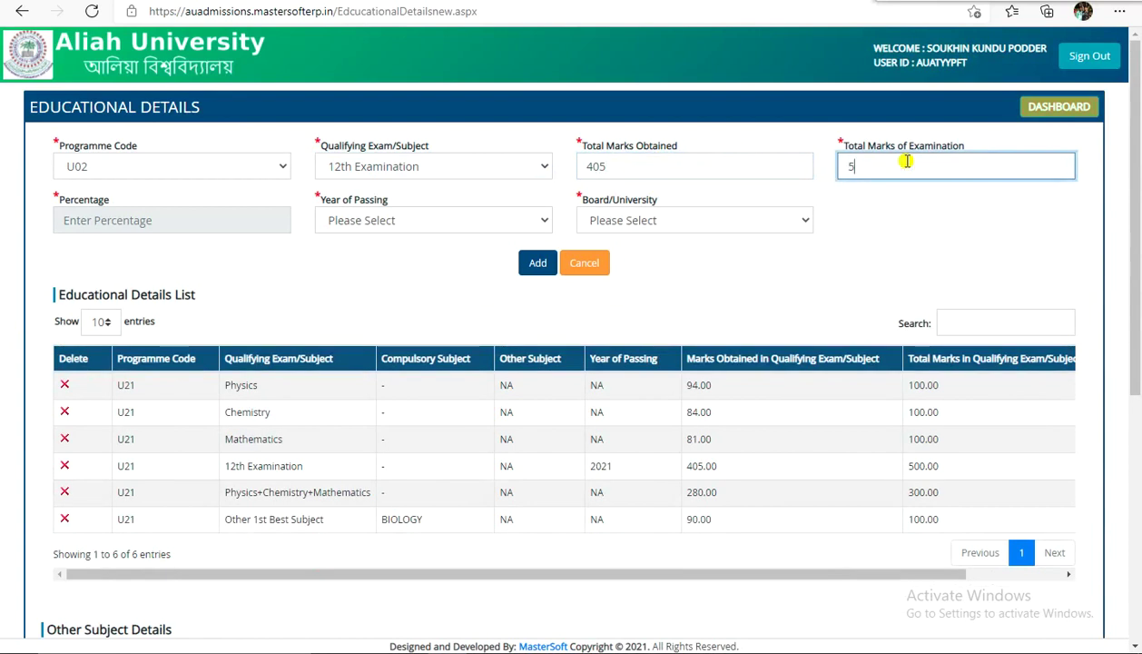
key("Tab")
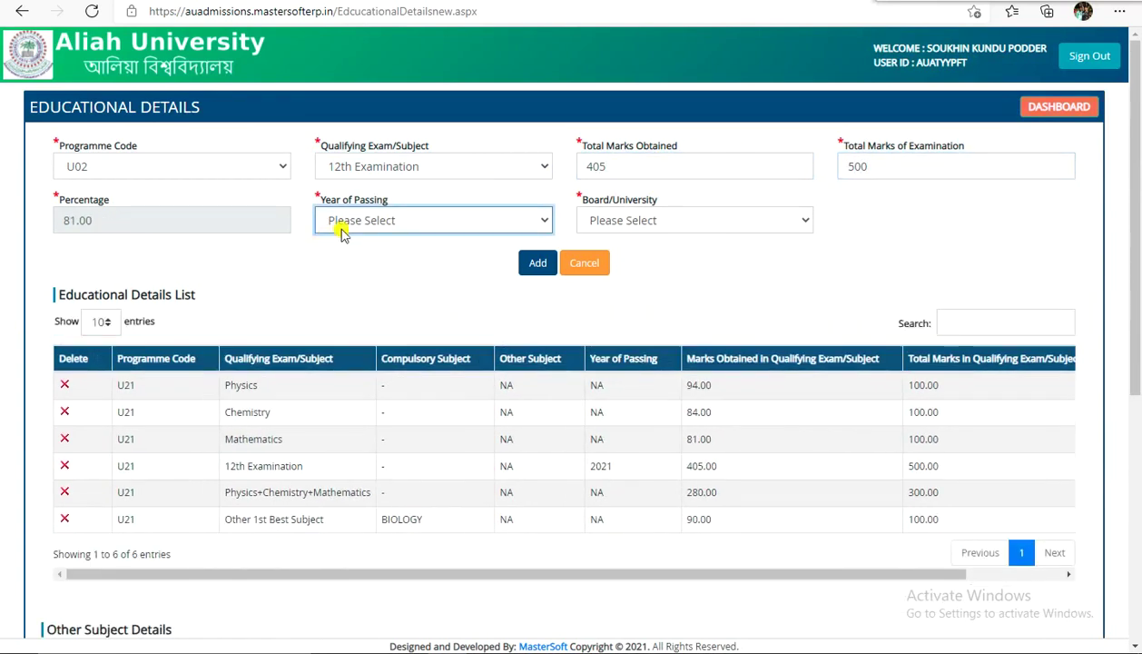
Set the year of passing to 2021 and the board to W.B.C.H.S.E., and add the U02 12th Examination entry.
left_click(372, 222)
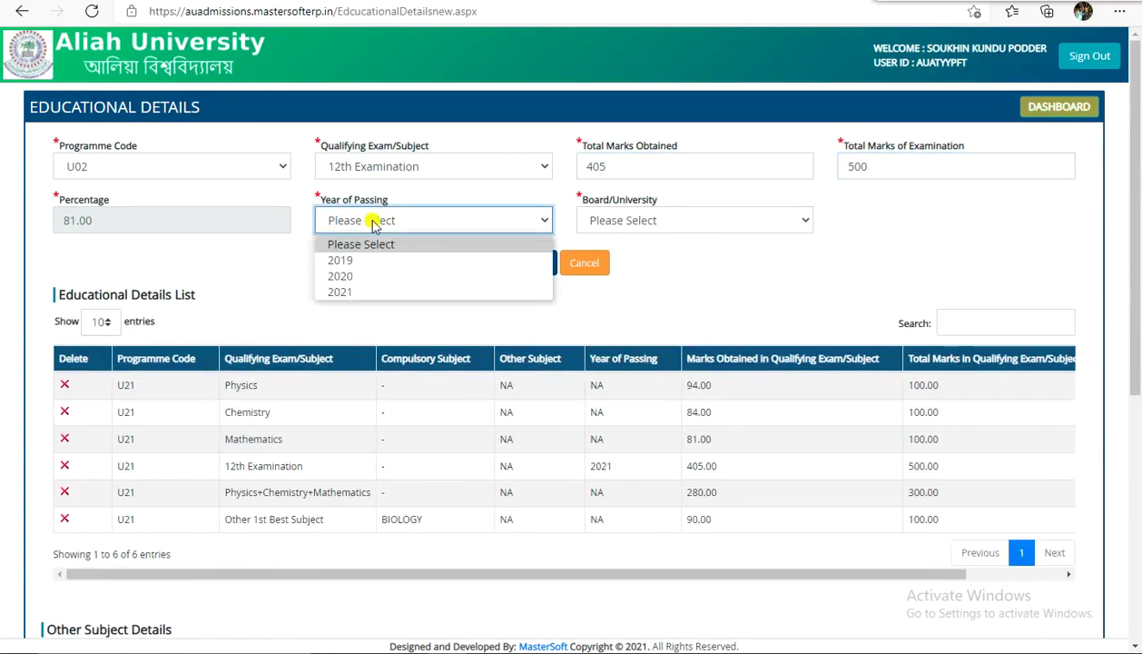
left_click(394, 290)
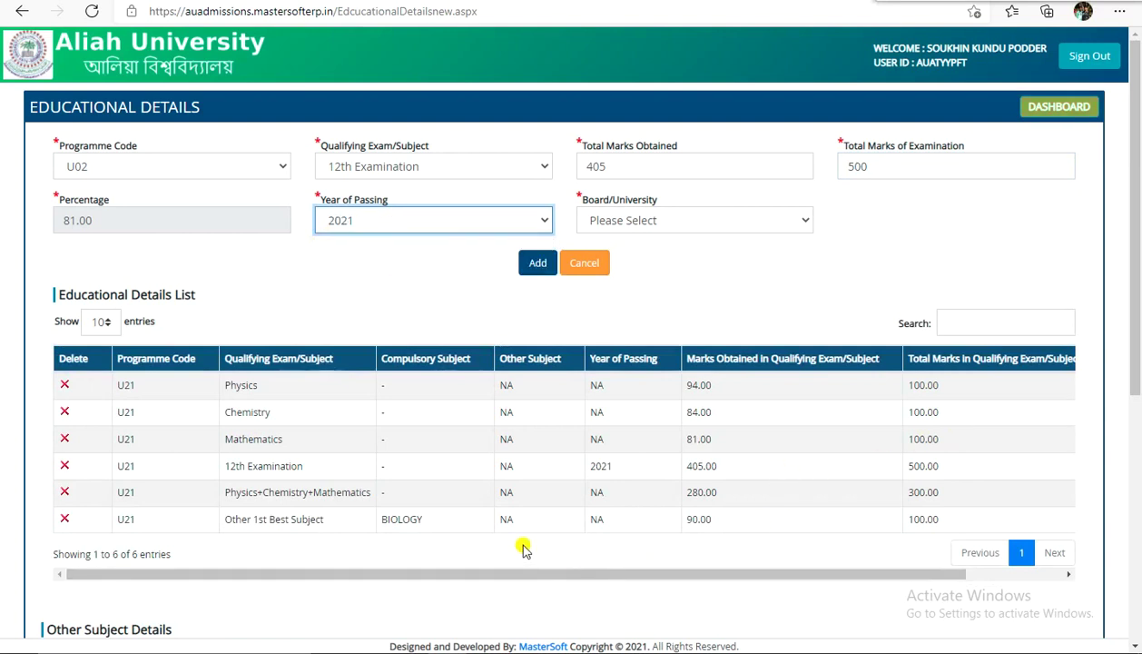
left_click_drag(502, 572, 559, 557)
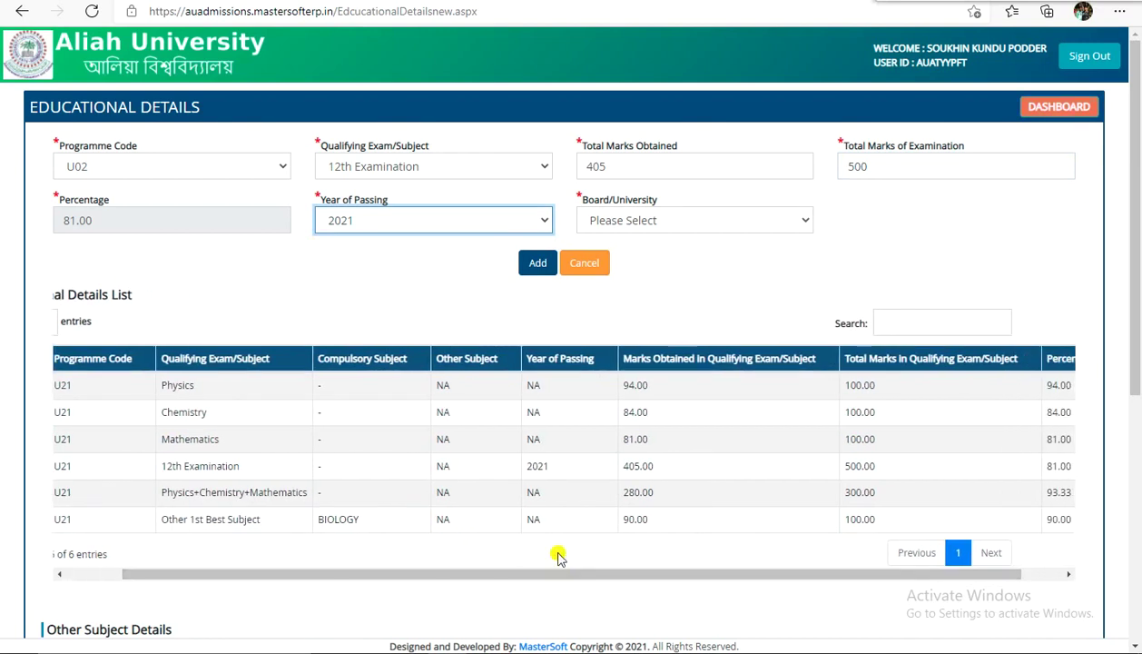
left_click(701, 218)
left_click(685, 262)
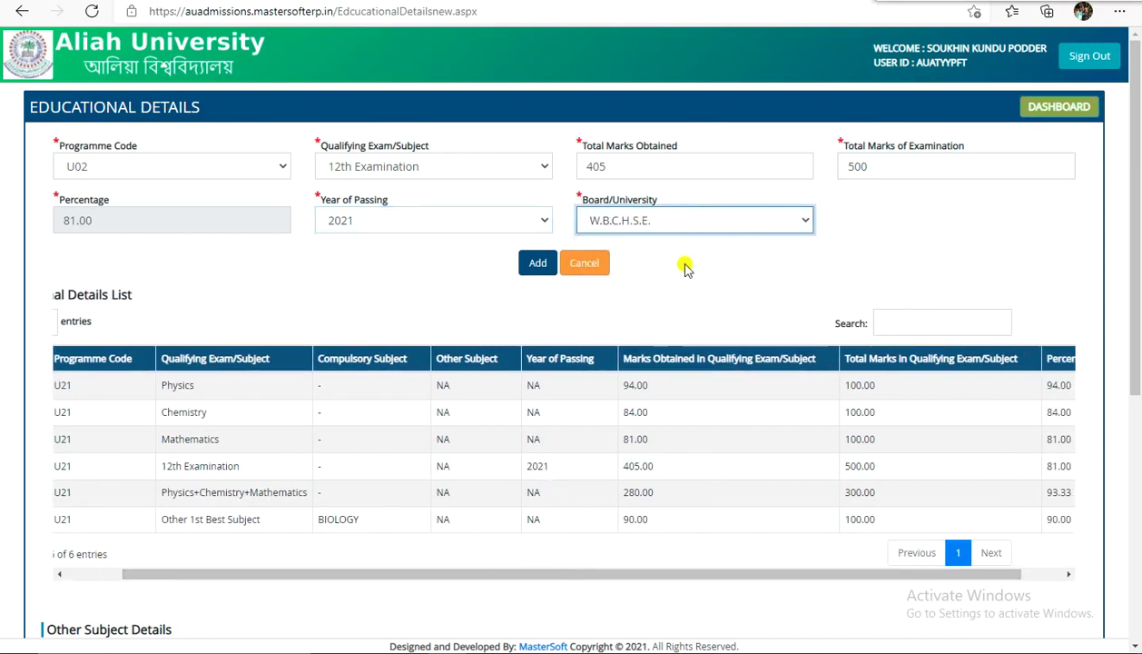
left_click(537, 273)
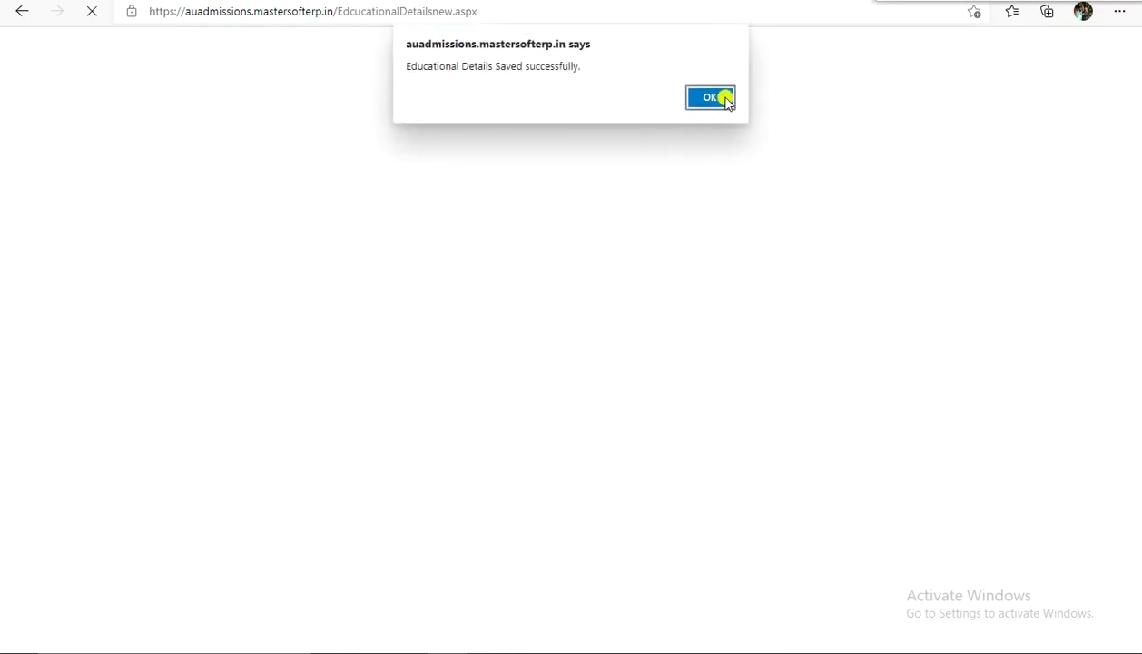
left_click(713, 100)
Add Bengali as a U02 qualifying subject with 74 marks obtained out of a full mark of 100.
left_click(415, 167)
left_click(408, 221)
left_click(679, 156)
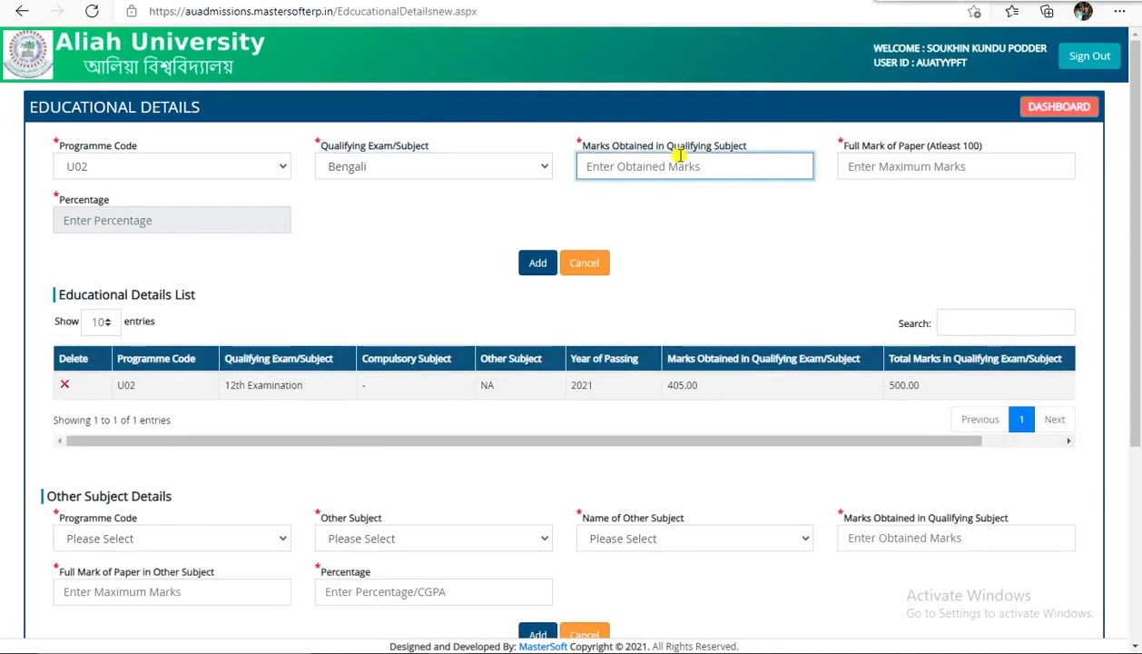
type("74")
left_click(932, 167)
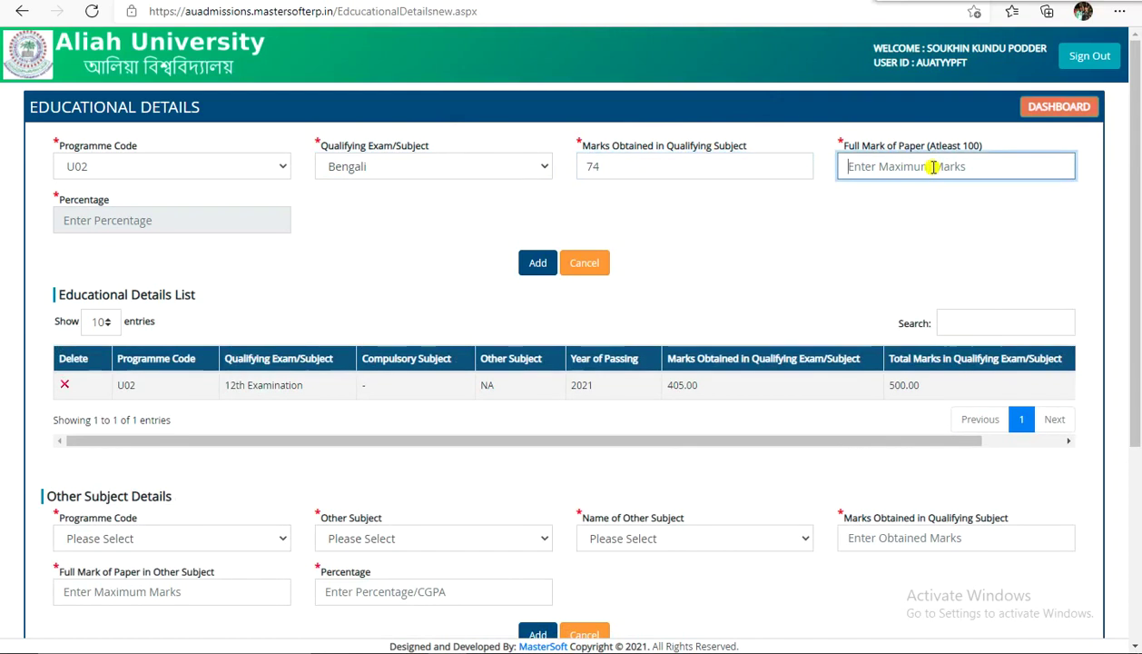
type("100")
left_click(900, 272)
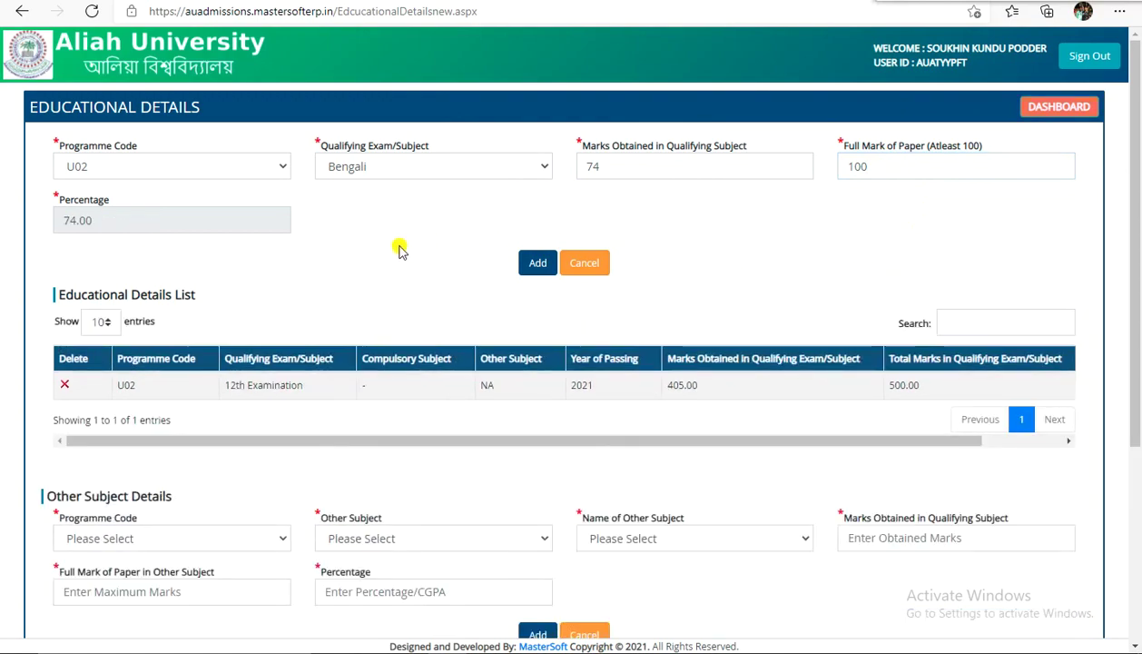
left_click(536, 261)
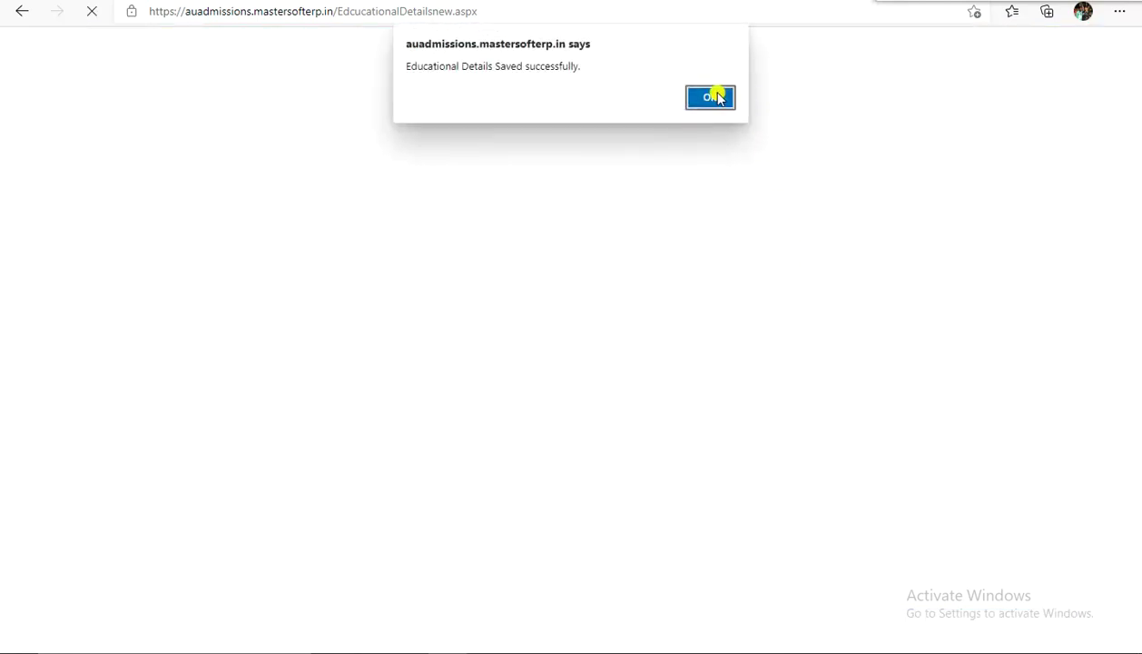
left_click(712, 96)
Switch the Educational Details programme code to U21 to show the entries for that programme.
scroll(714, 227, "down", 2)
scroll(708, 245, "up", 3)
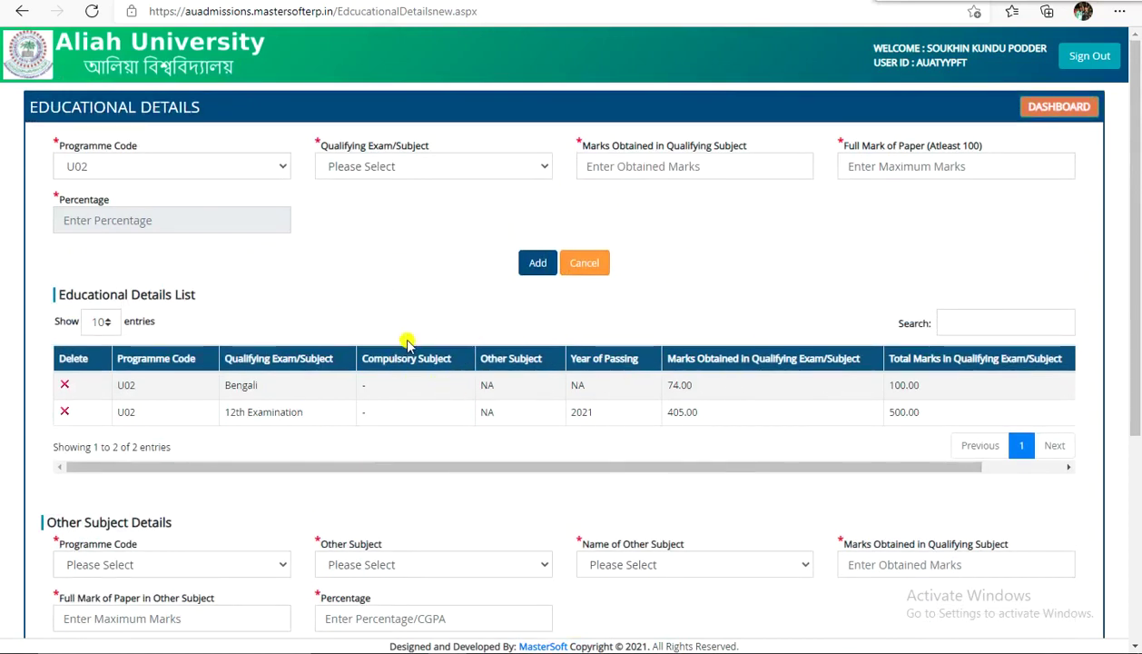
left_click(140, 167)
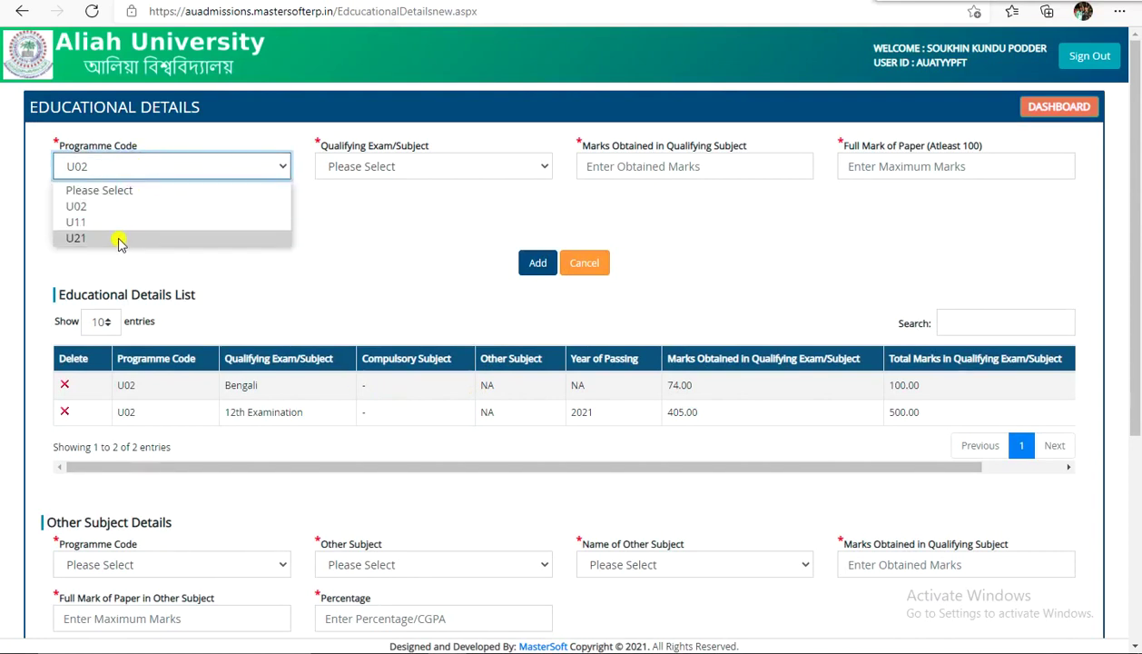
left_click(254, 238)
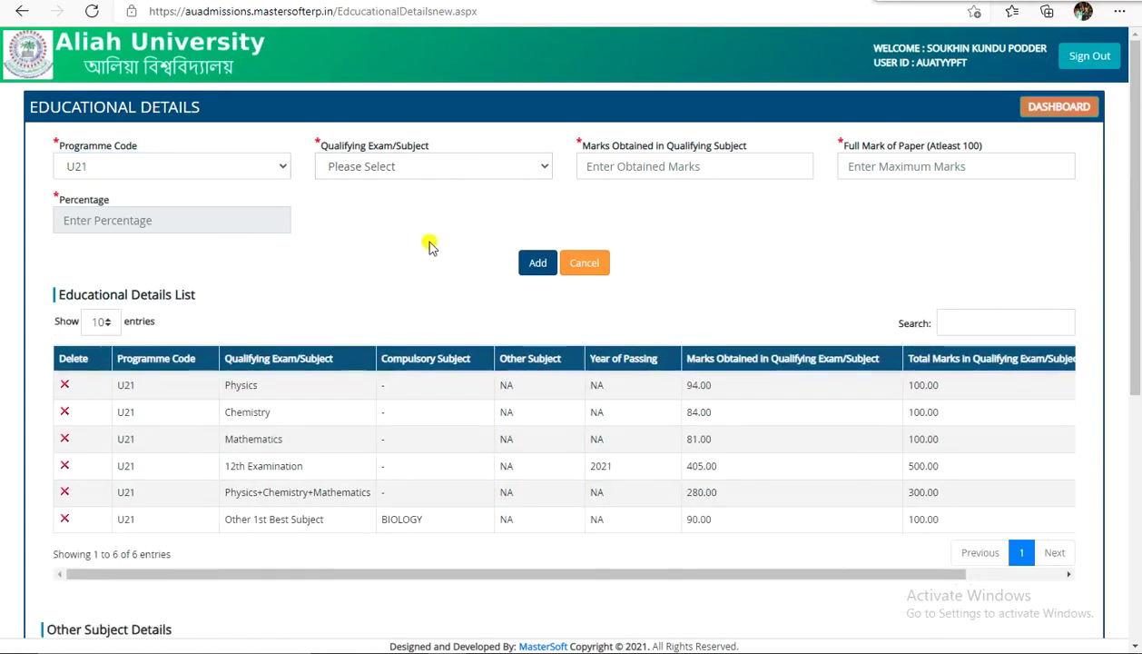
Review the U21 educational and other subject entries, and switch the Educational Details programme code back to U02.
scroll(409, 454, "down", 5)
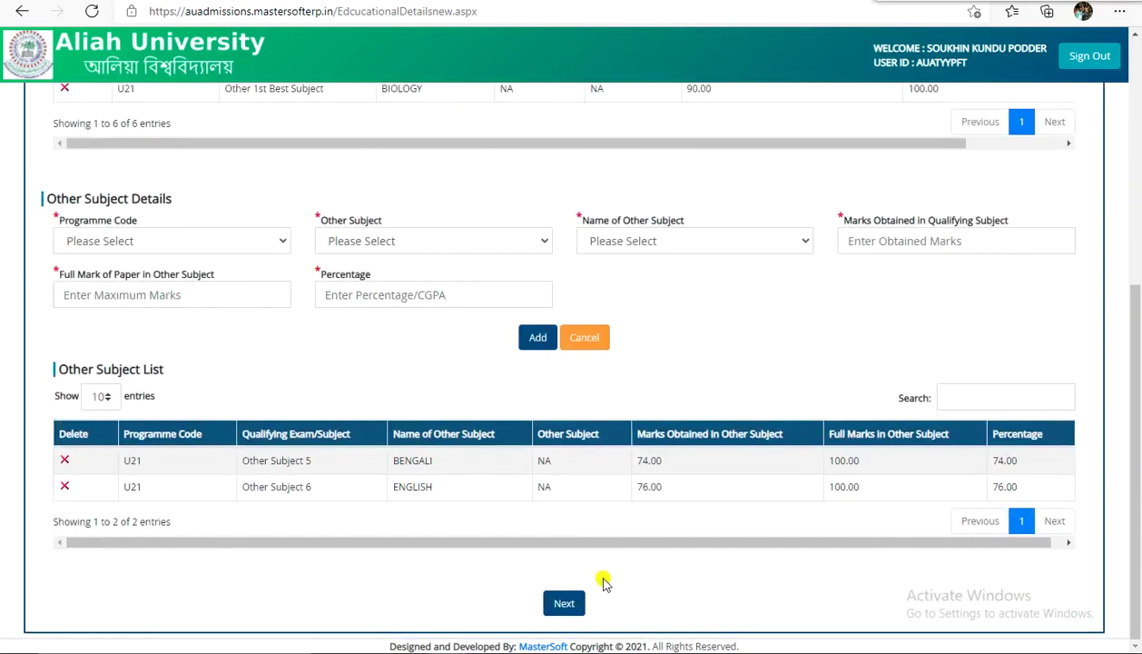
scroll(259, 249, "up", 3)
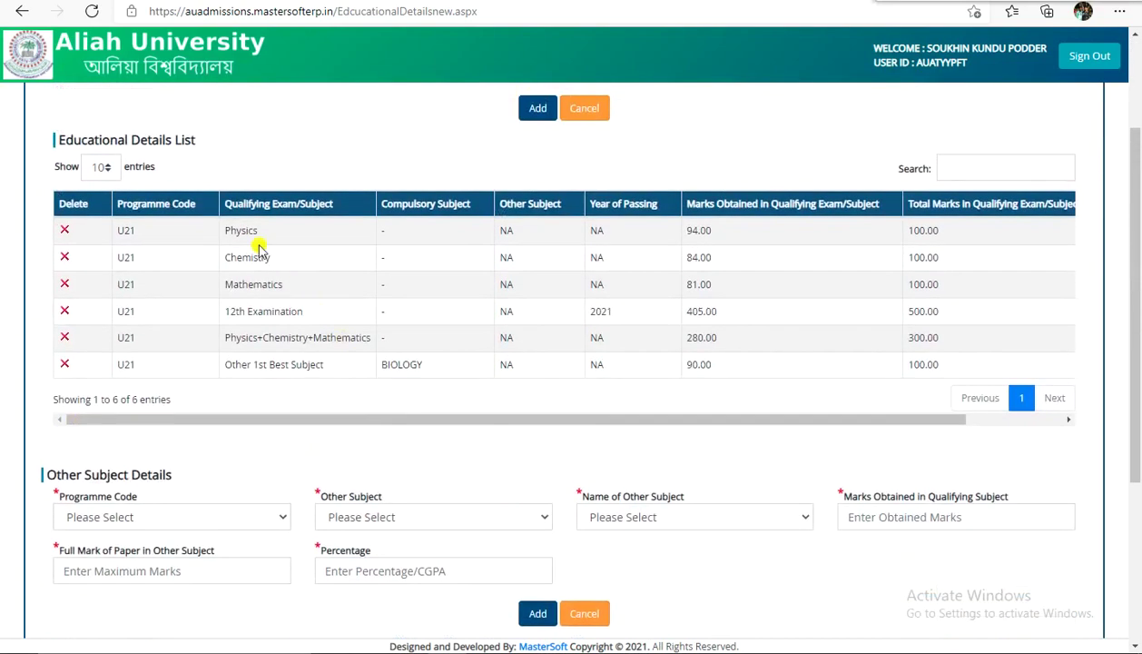
scroll(259, 250, "up", 2)
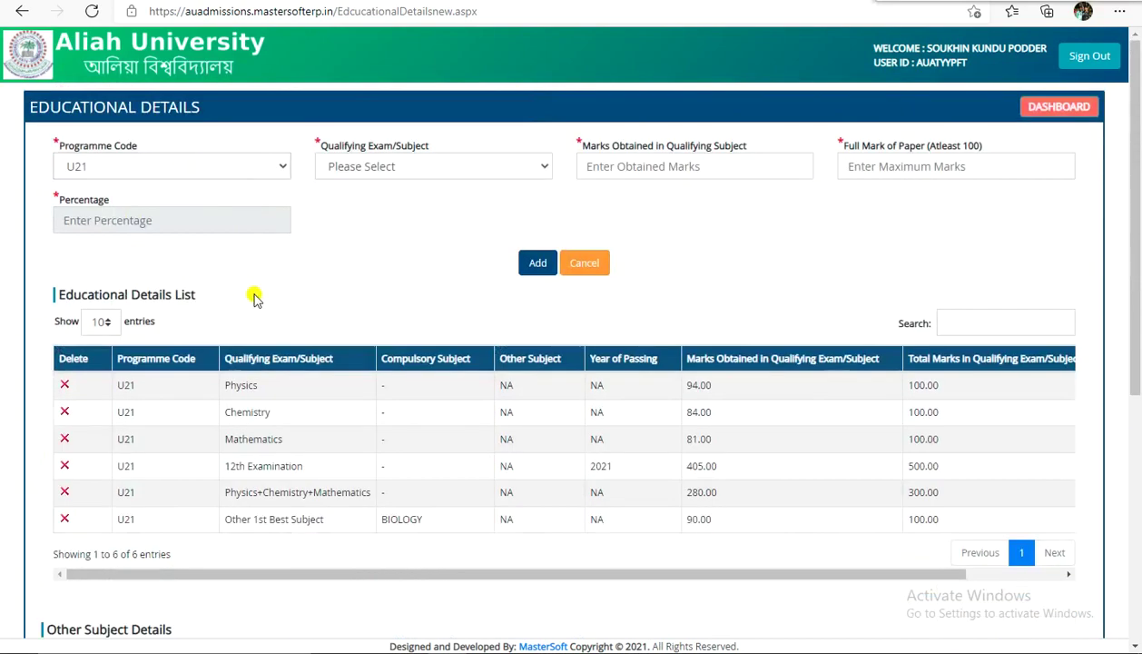
left_click(208, 166)
left_click(183, 209)
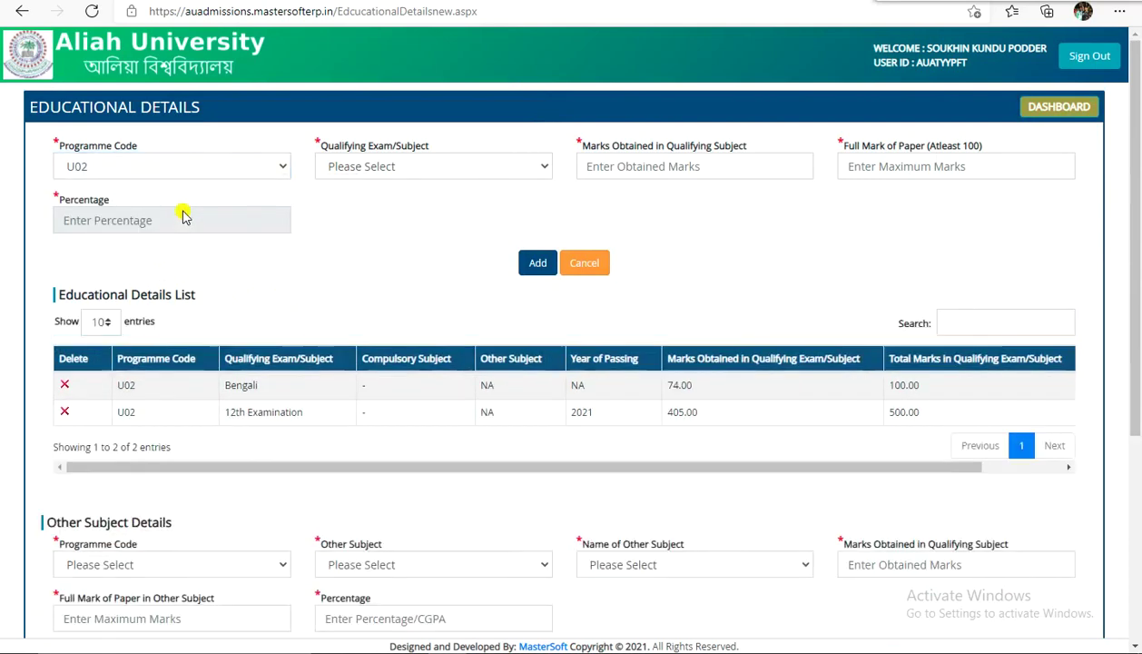
Set the programme code to U02 and the other subject to Other Subject 5 in the Other Subject Details form.
scroll(411, 243, "down", 1)
scroll(412, 243, "down", 2)
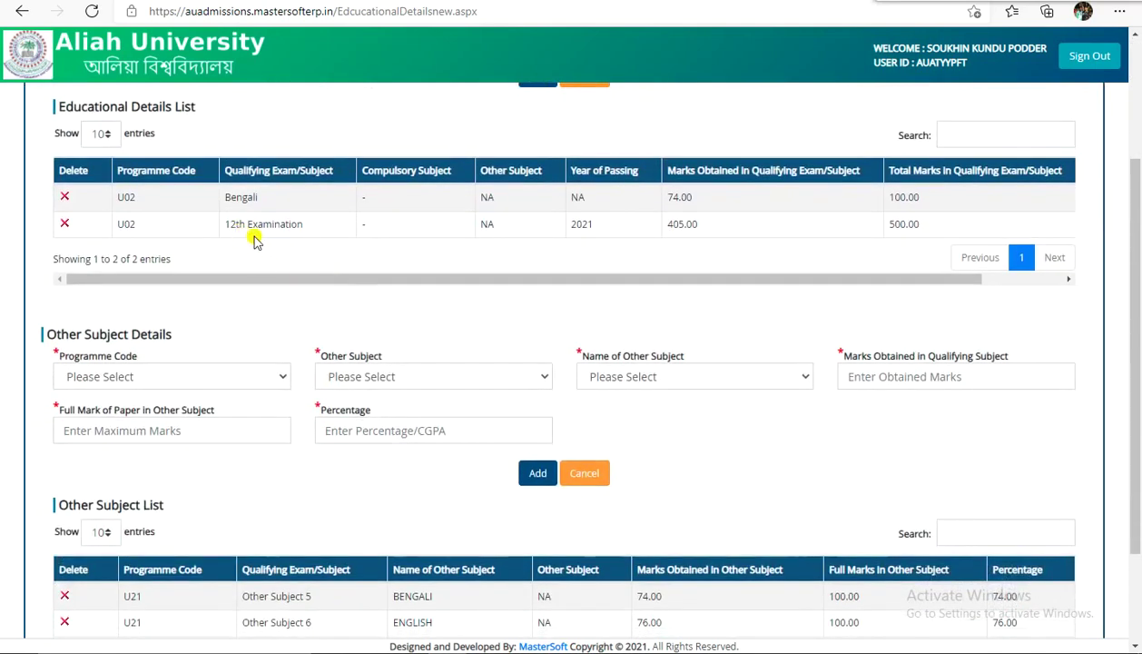
scroll(255, 238, "up", 3)
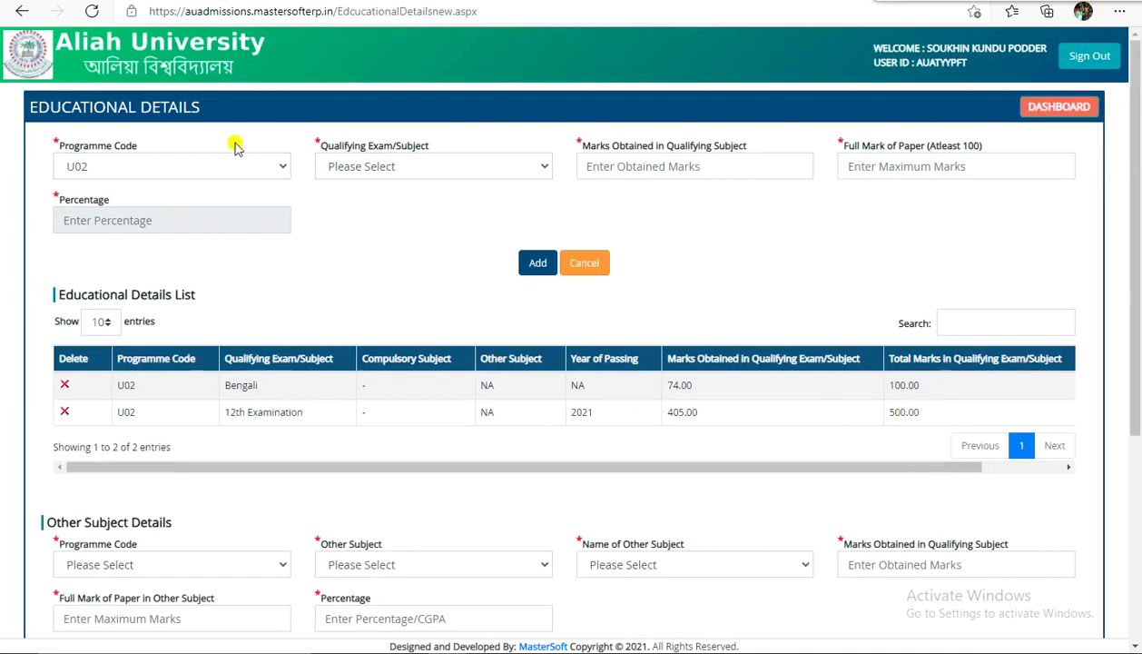
scroll(656, 291, "down", 3)
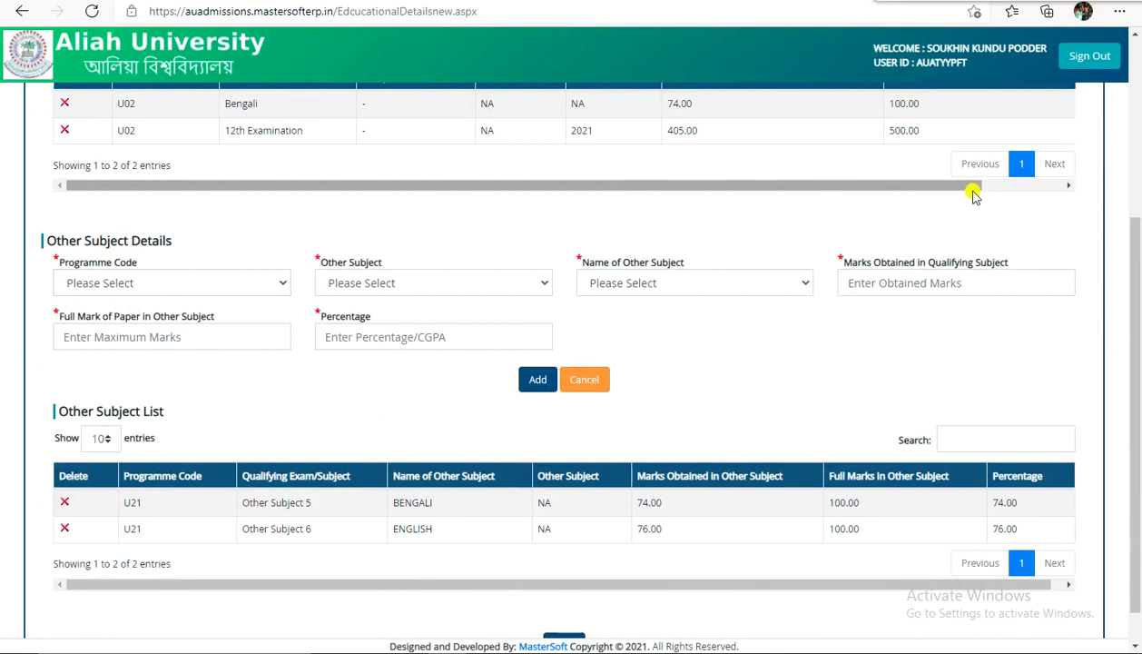
left_click(258, 281)
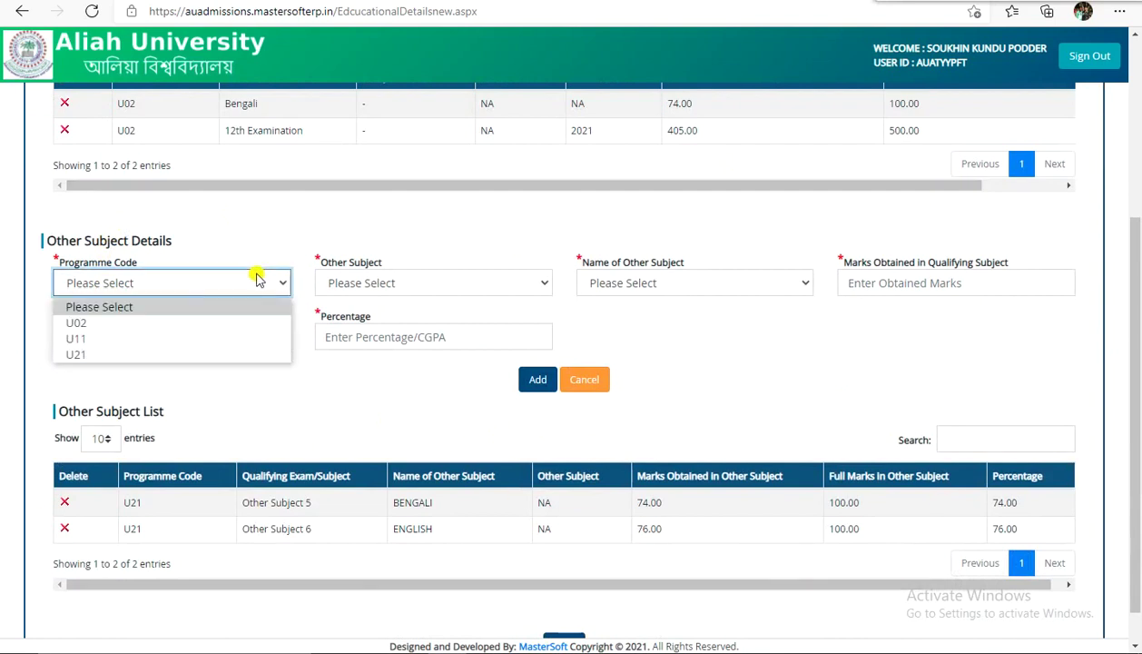
left_click(229, 322)
scroll(381, 292, "up", 2)
left_click(368, 427)
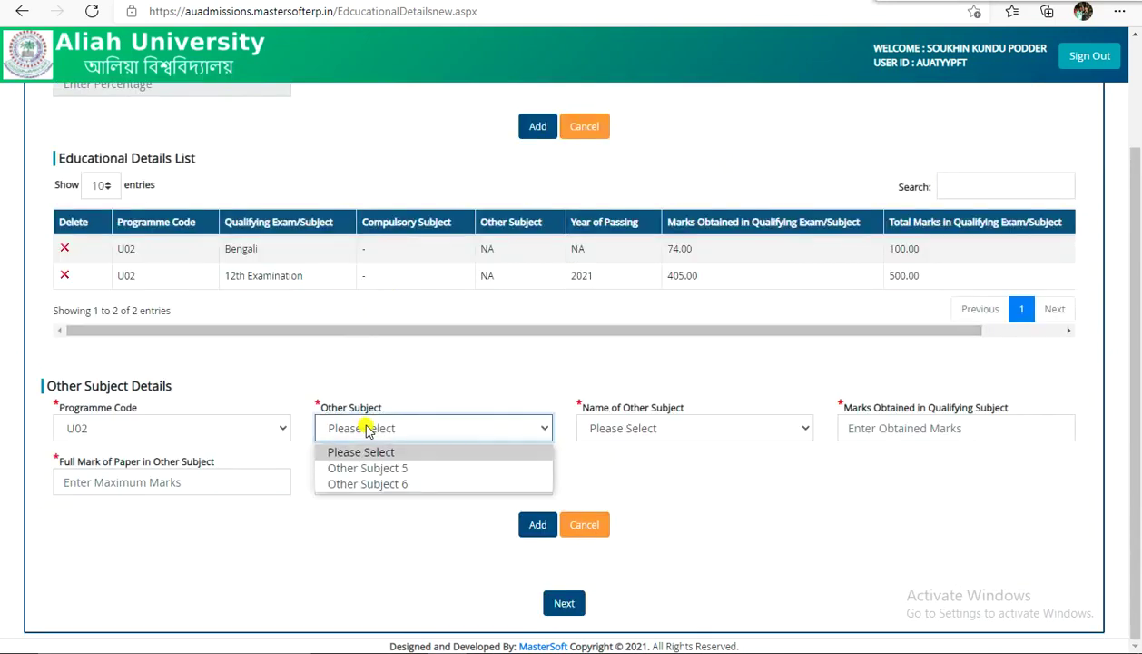
left_click(393, 468)
Choose Other 1st Best Subject as the qualifying exam/subject for programme U02 in Educational Details.
scroll(438, 421, "up", 2)
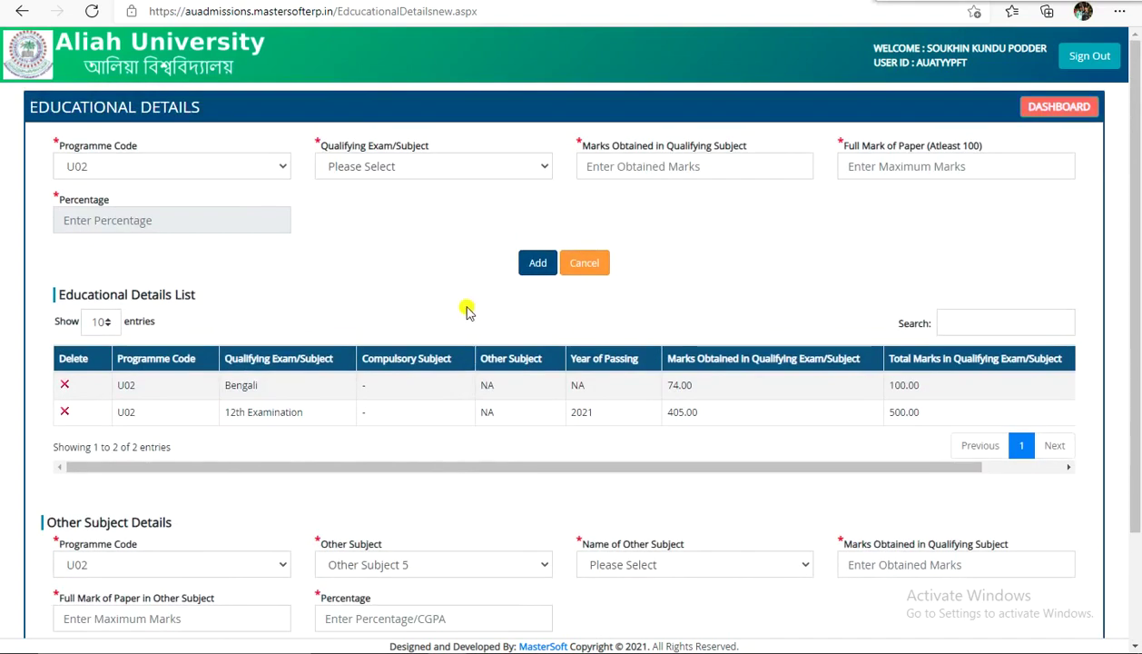
left_click(384, 164)
left_click(386, 163)
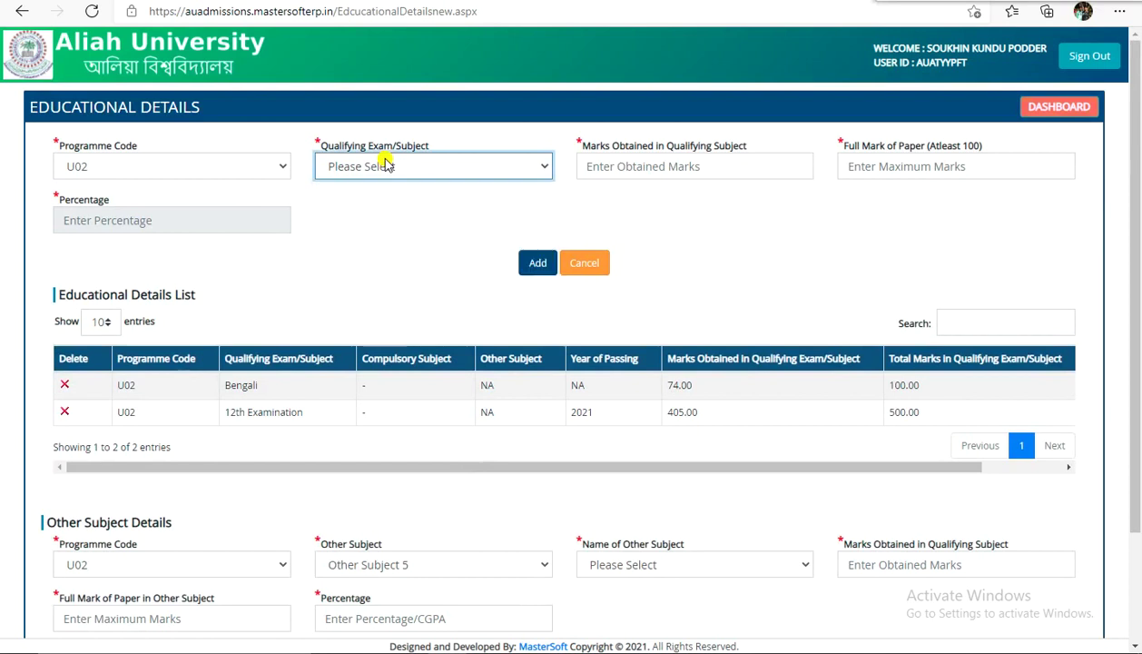
left_click(437, 175)
left_click(437, 175)
left_click(181, 166)
left_click(365, 167)
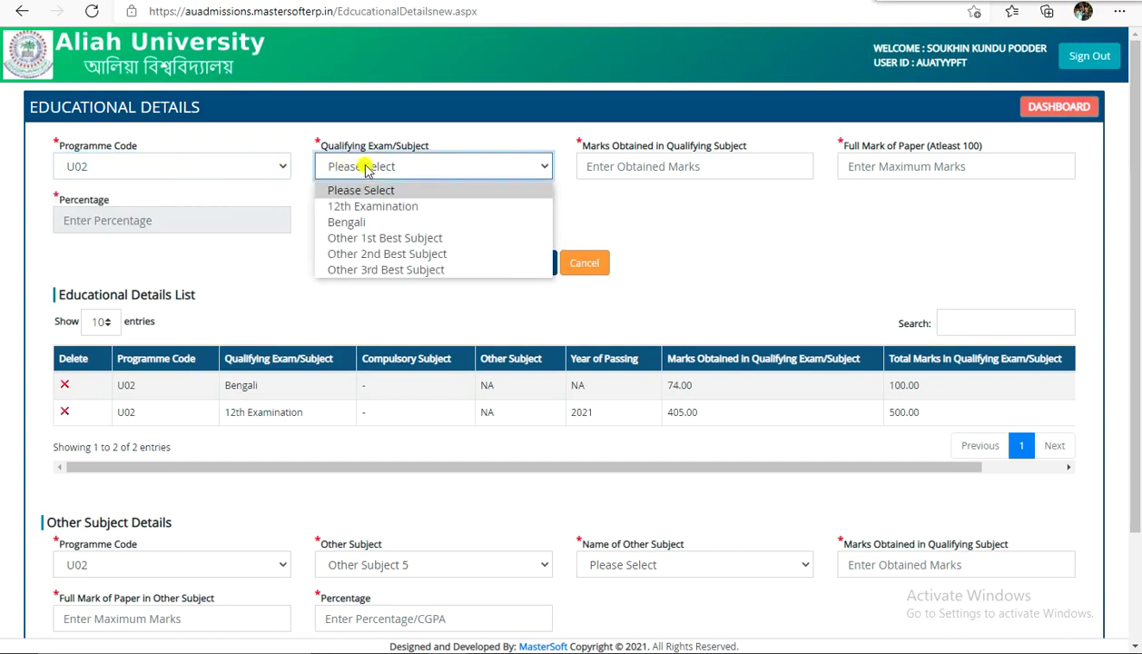
left_click(399, 240)
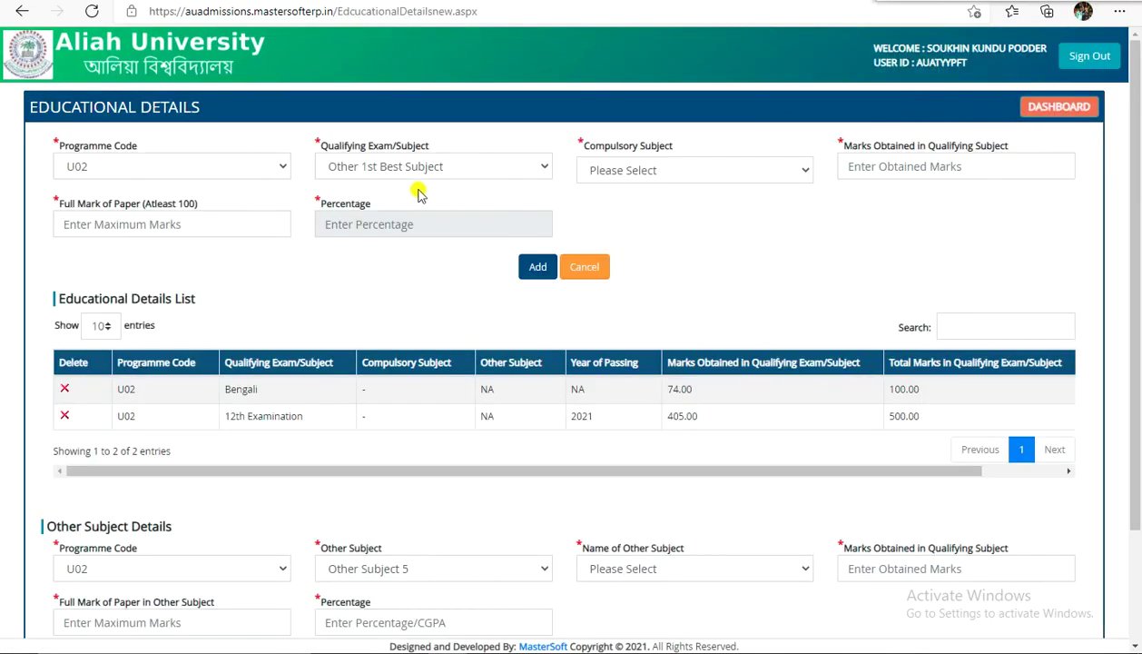
left_click(420, 167)
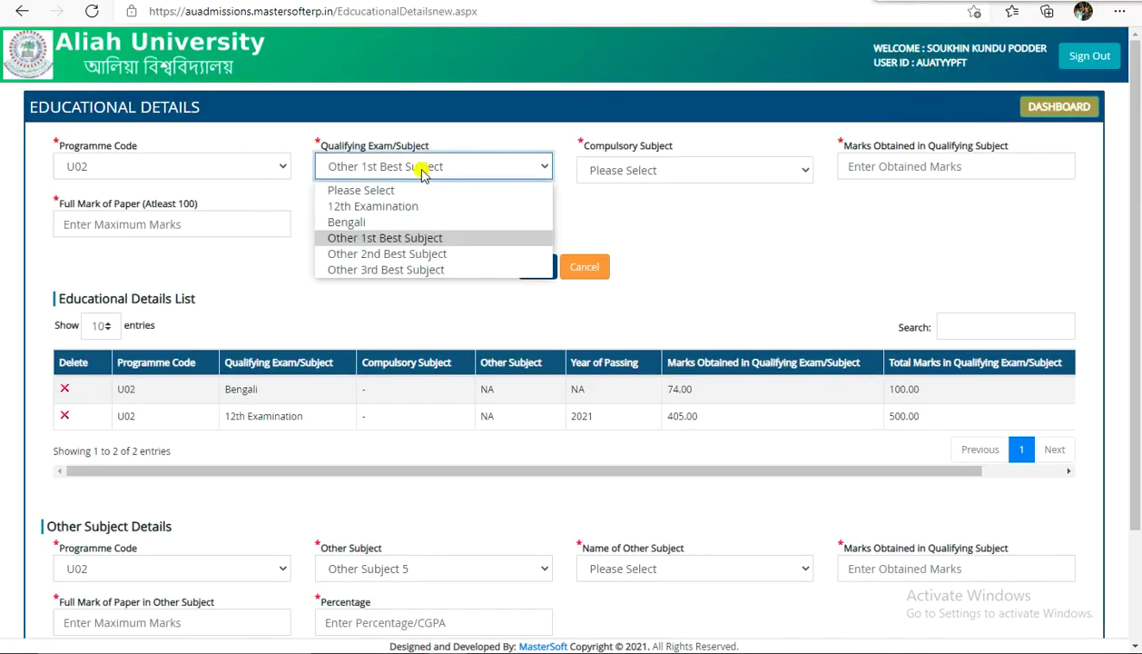
left_click(427, 239)
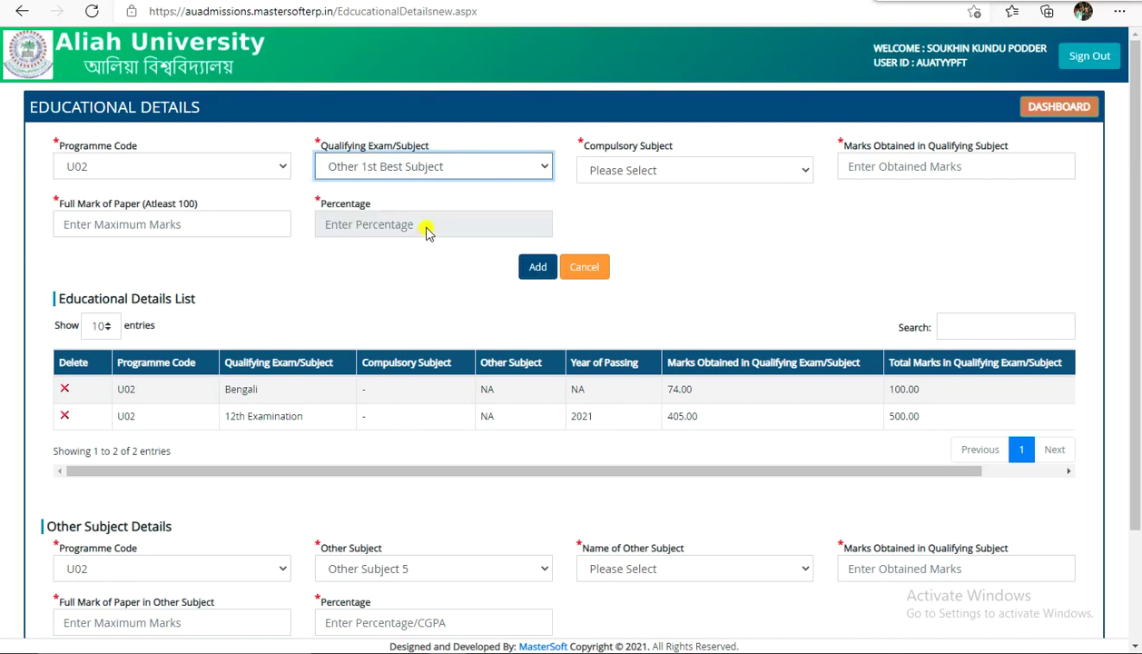
Select PHYSICS as the compulsory subject for the U02 Other 1st Best Subject entry.
left_click(677, 167)
scroll(641, 317, "down", 1)
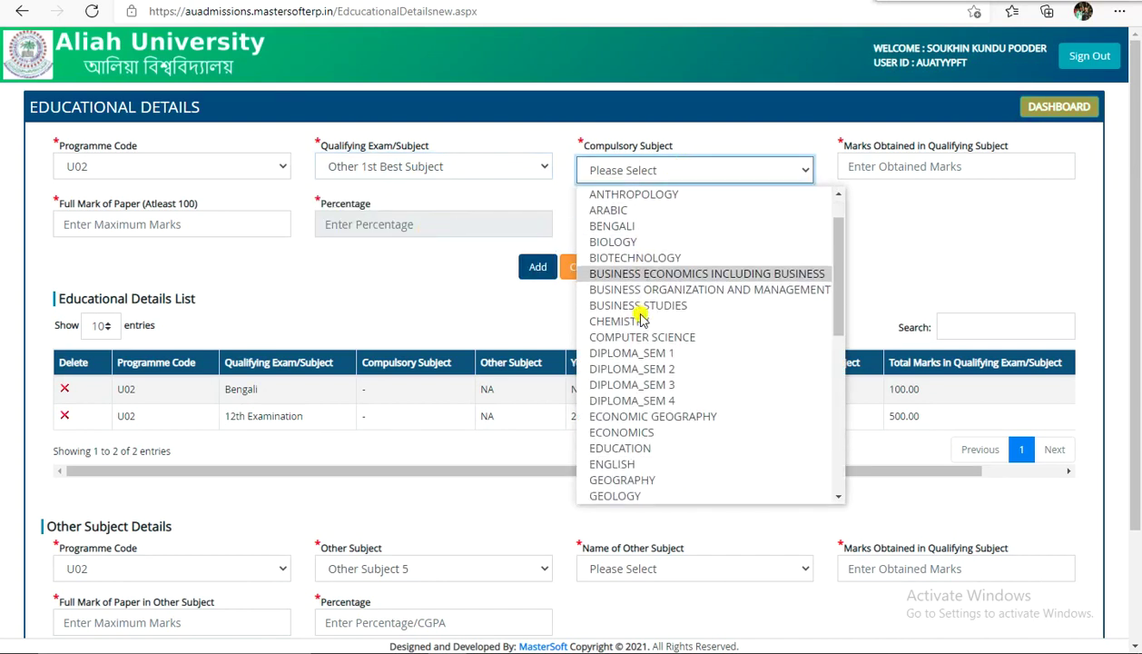
scroll(641, 318, "down", 9)
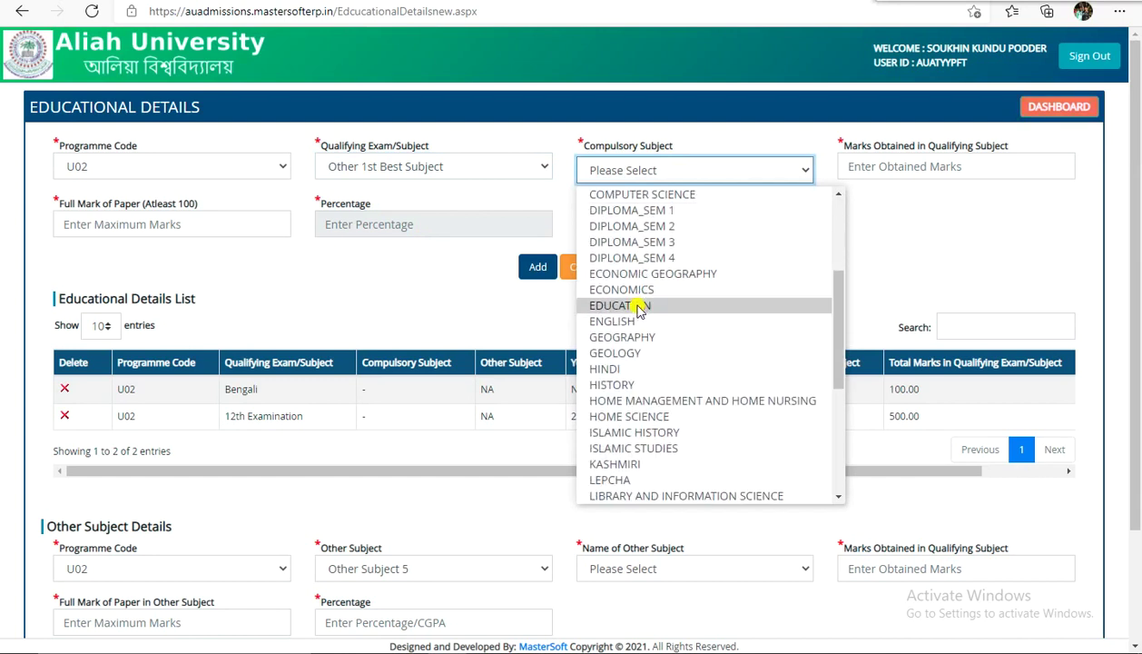
left_click(635, 368)
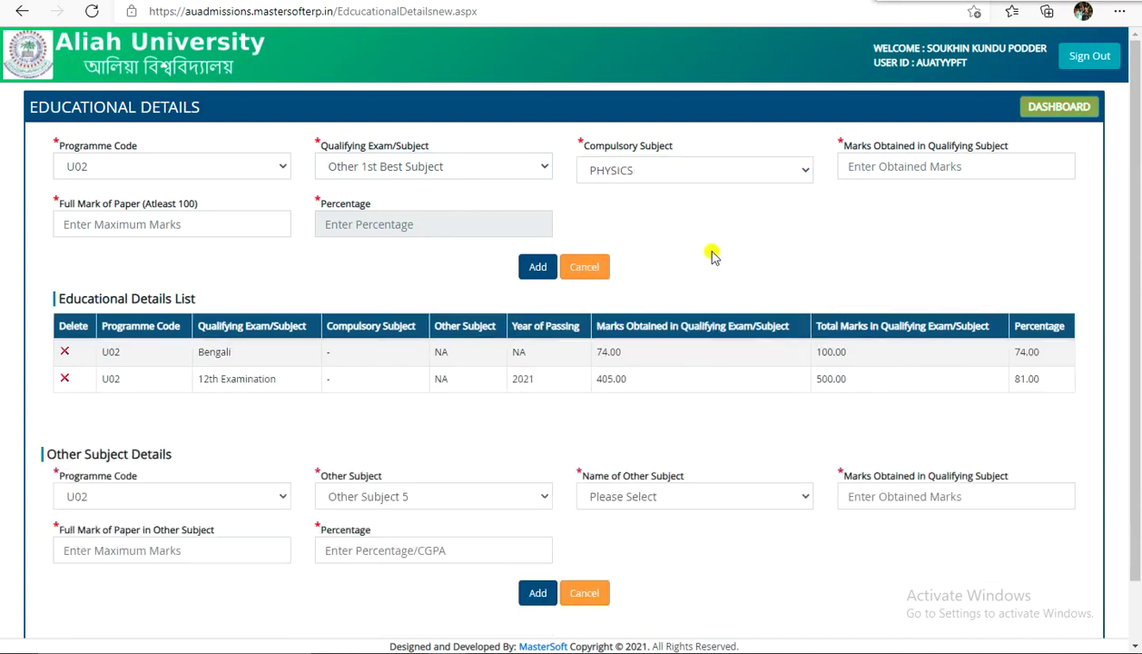
Enter 94 marks obtained out of a full mark of 100 for Physics and add the entry.
left_click(923, 173)
type("94")
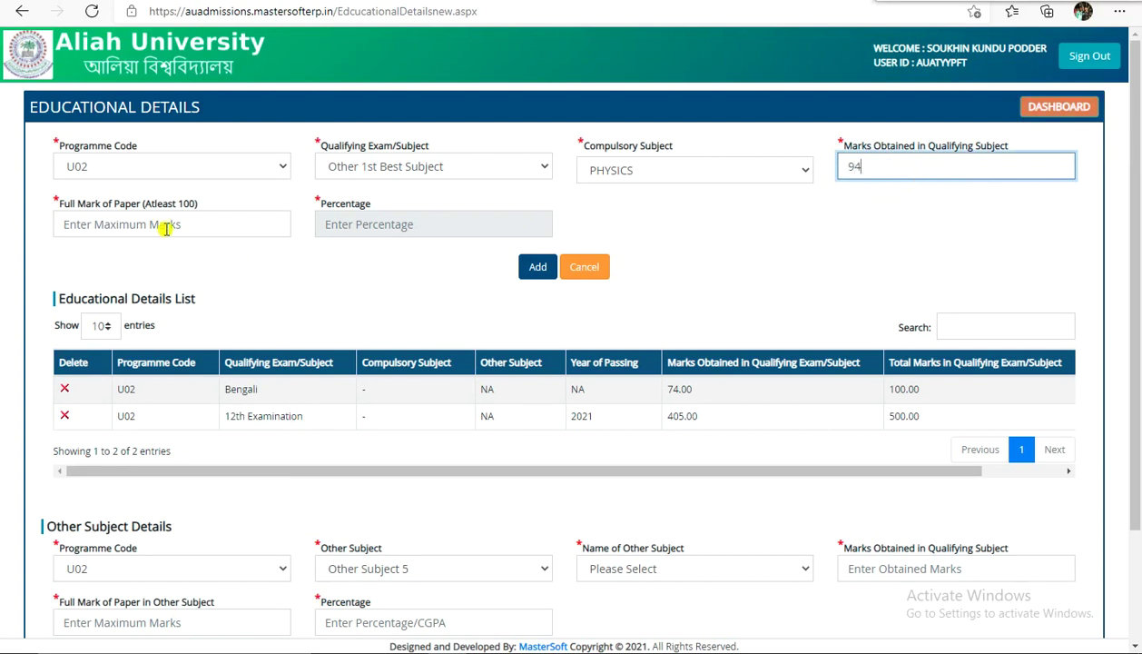
left_click(166, 227)
type("100")
left_click(413, 247)
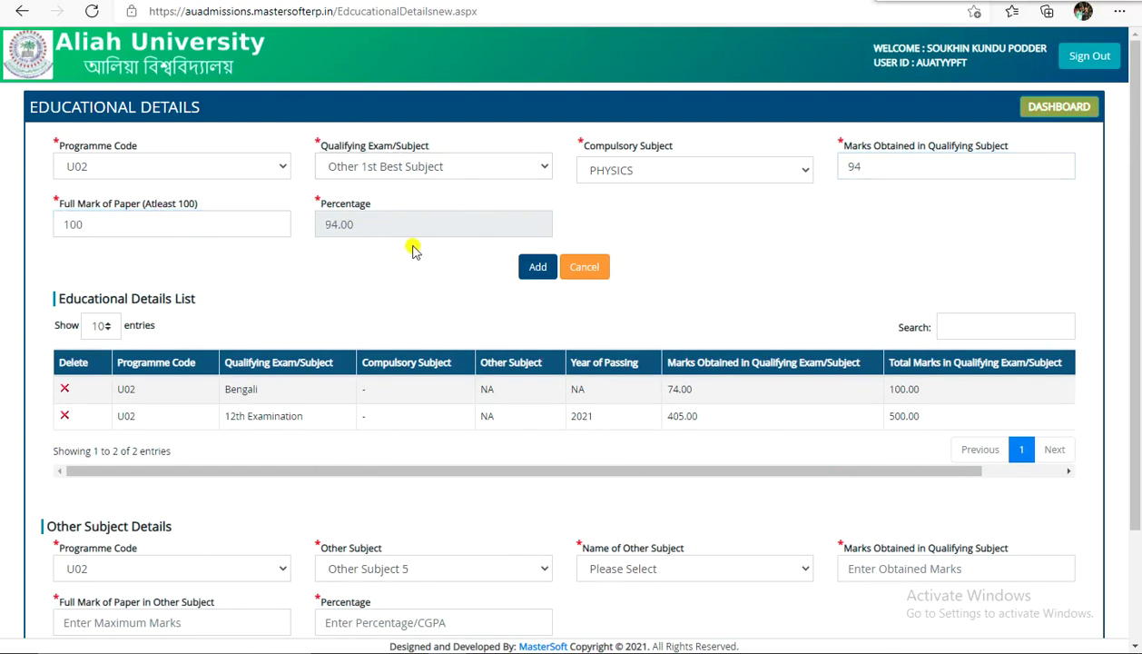
left_click(537, 266)
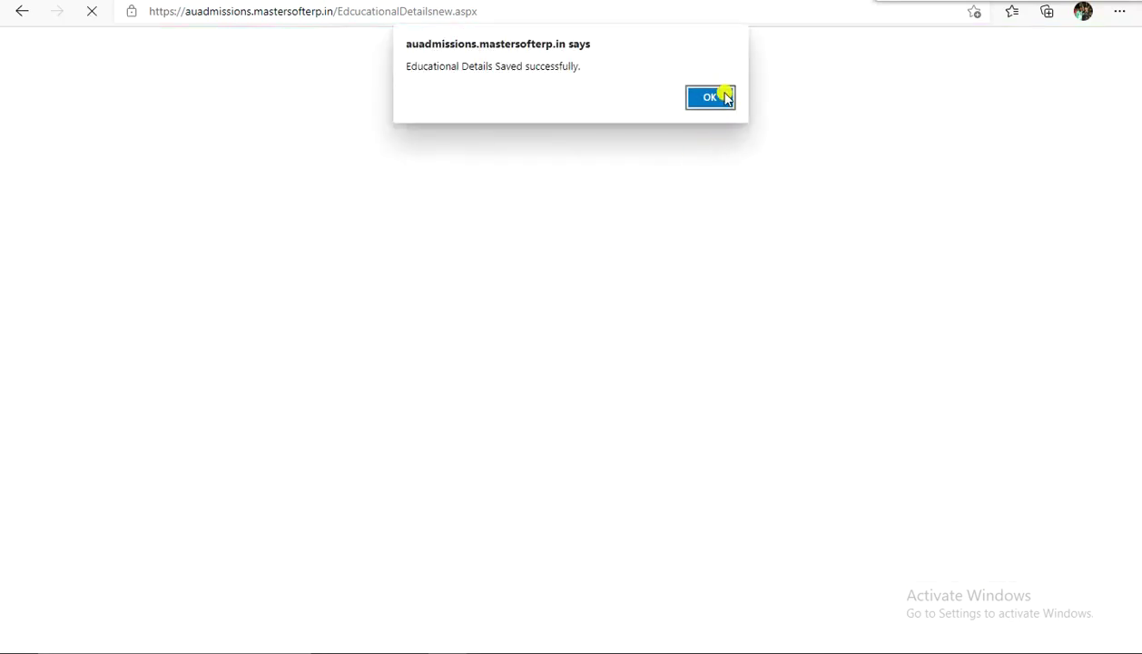
left_click(712, 96)
Choose Other 2nd Best Subject as the U02 qualifying subject and open its explanation on the FAQ page.
left_click(409, 165)
left_click(407, 253)
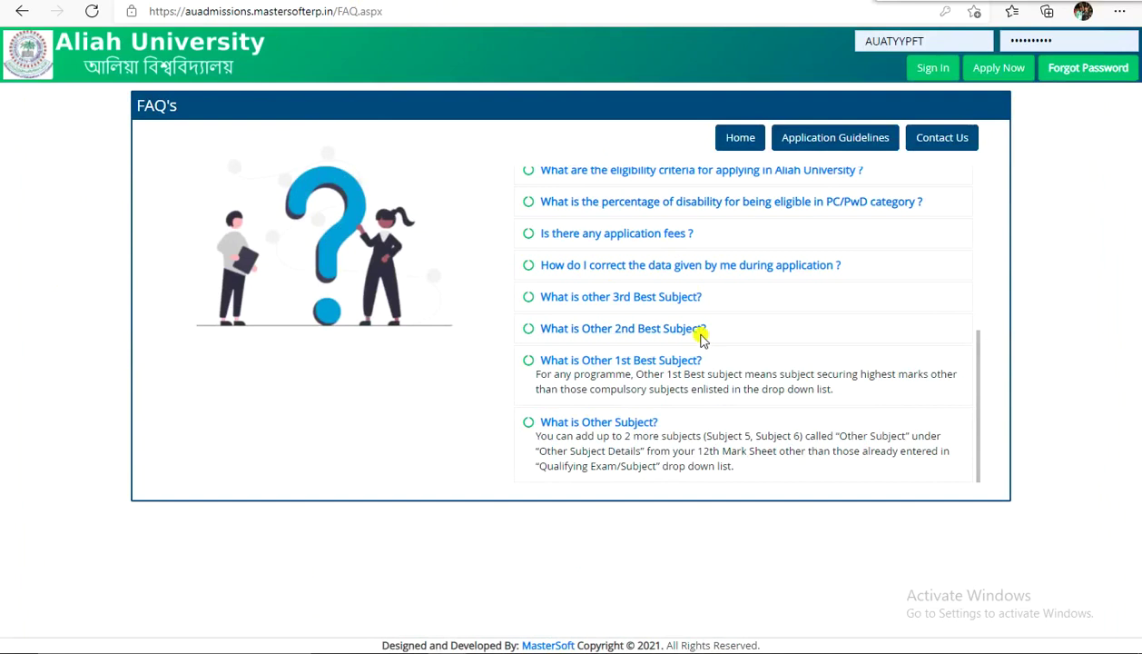
left_click(620, 327)
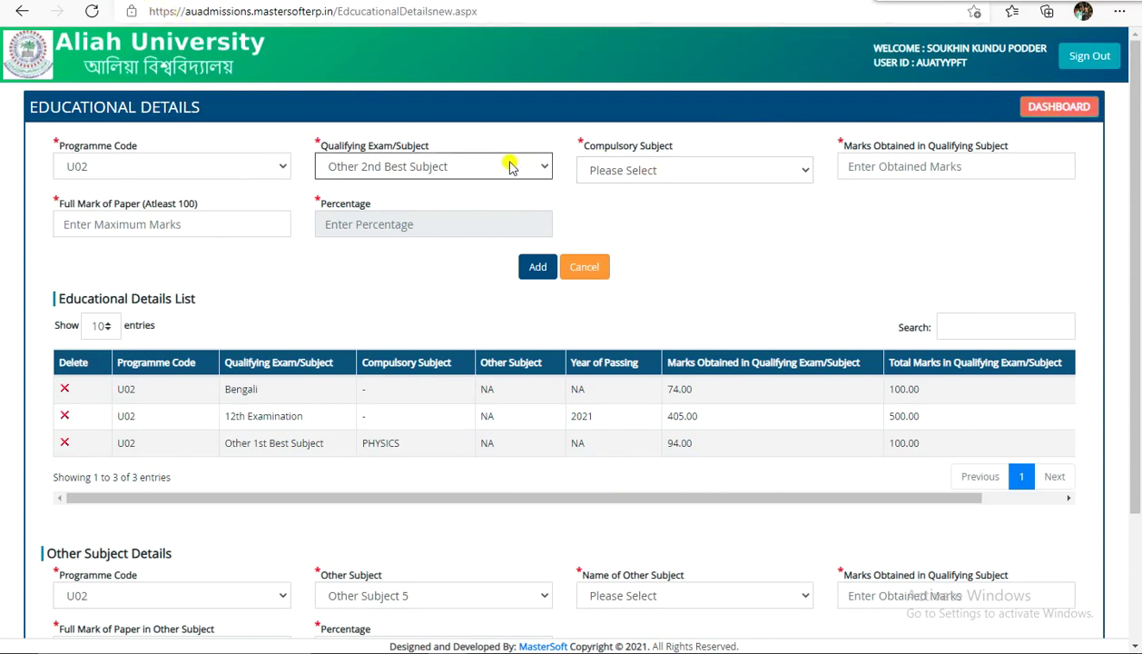
Select MATHEMATICS as the compulsory subject for the U02 Other 2nd Best Subject entry.
left_click(656, 172)
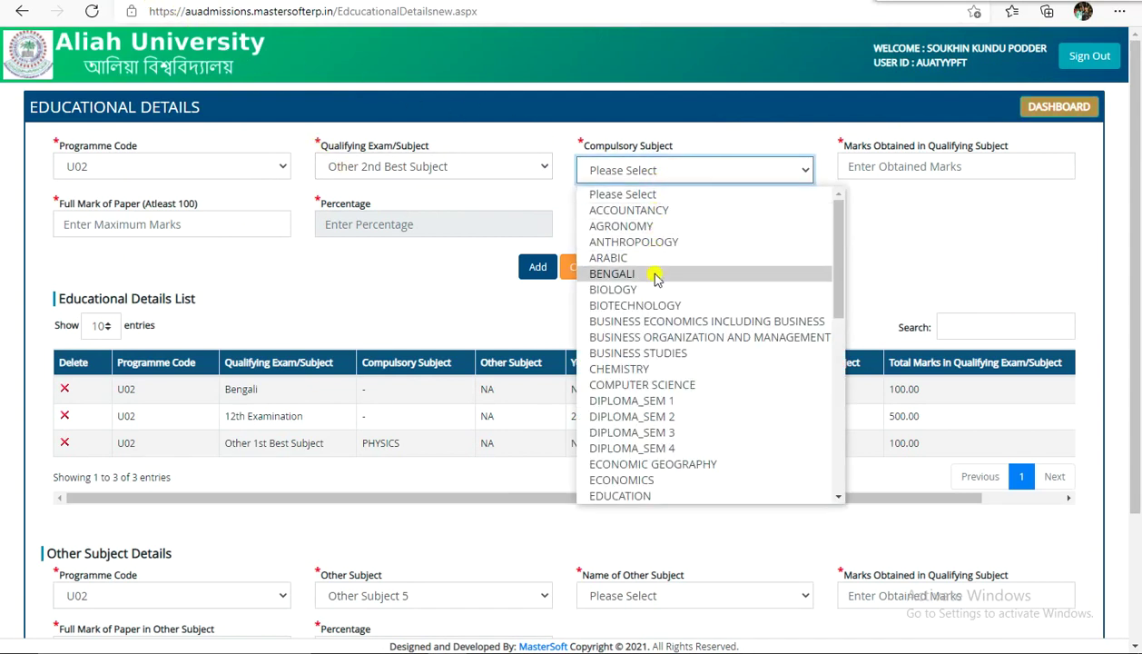
scroll(658, 420, "down", 7)
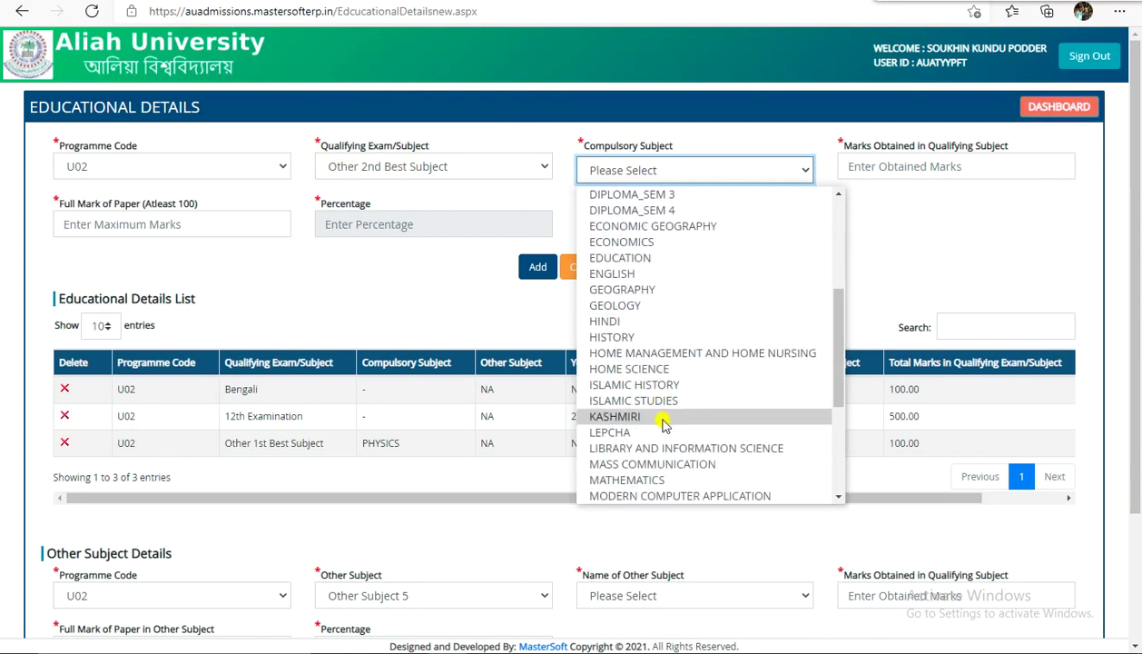
left_click(661, 385)
Enter 90 marks obtained out of a full mark of 100 for Mathematics and add the entry.
left_click(883, 169)
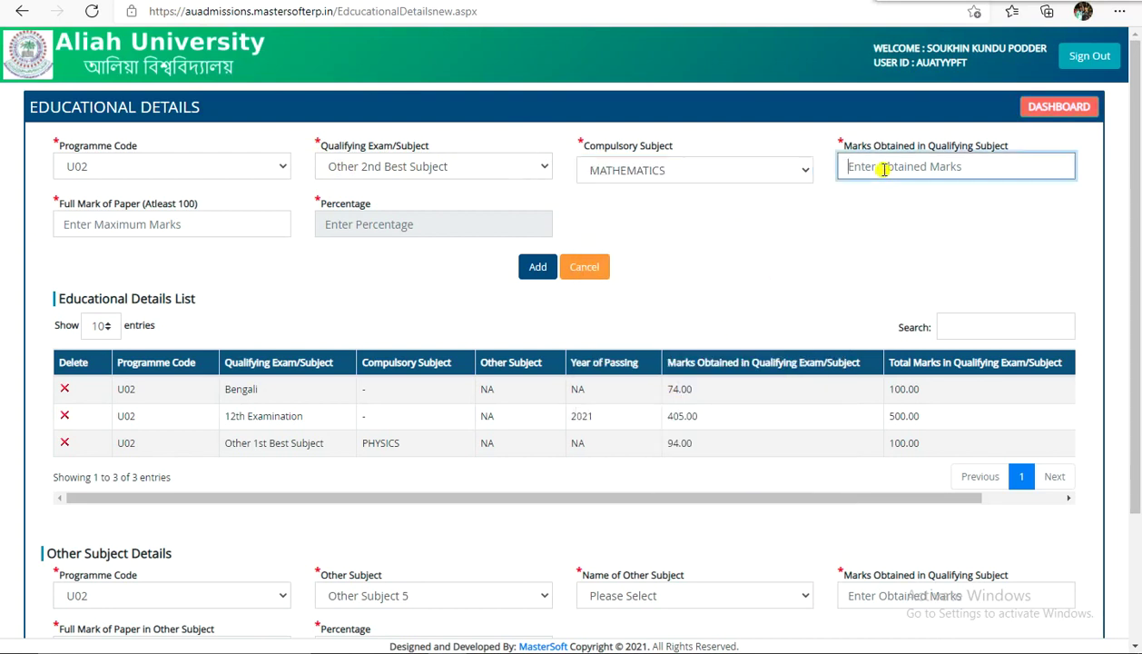
type("90")
left_click(91, 222)
type("1")
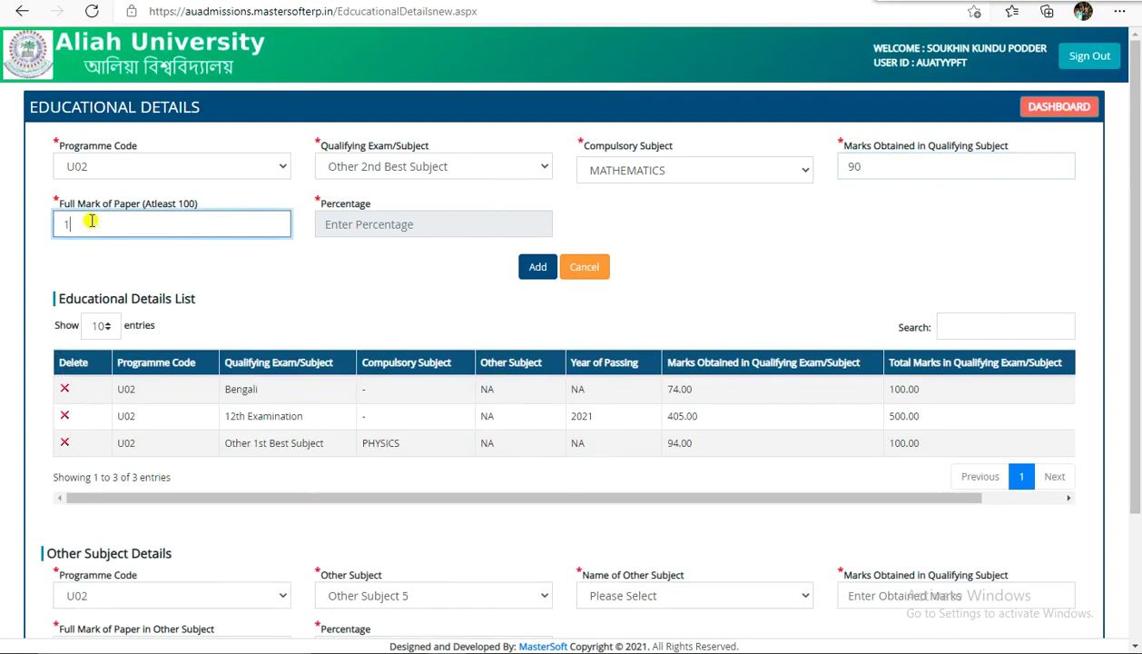
left_click(277, 314)
left_click(538, 267)
left_click(707, 100)
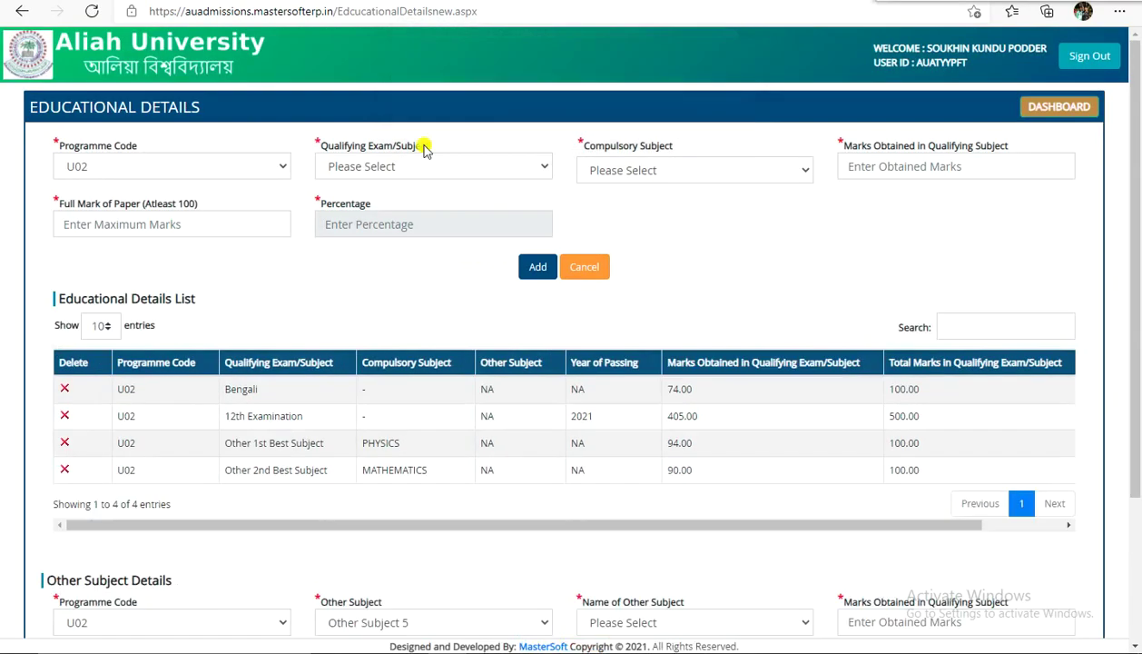
Choose Other 3rd Best Subject as the U02 qualifying subject with CHEMISTRY as its compulsory subject.
left_click(382, 166)
left_click(423, 268)
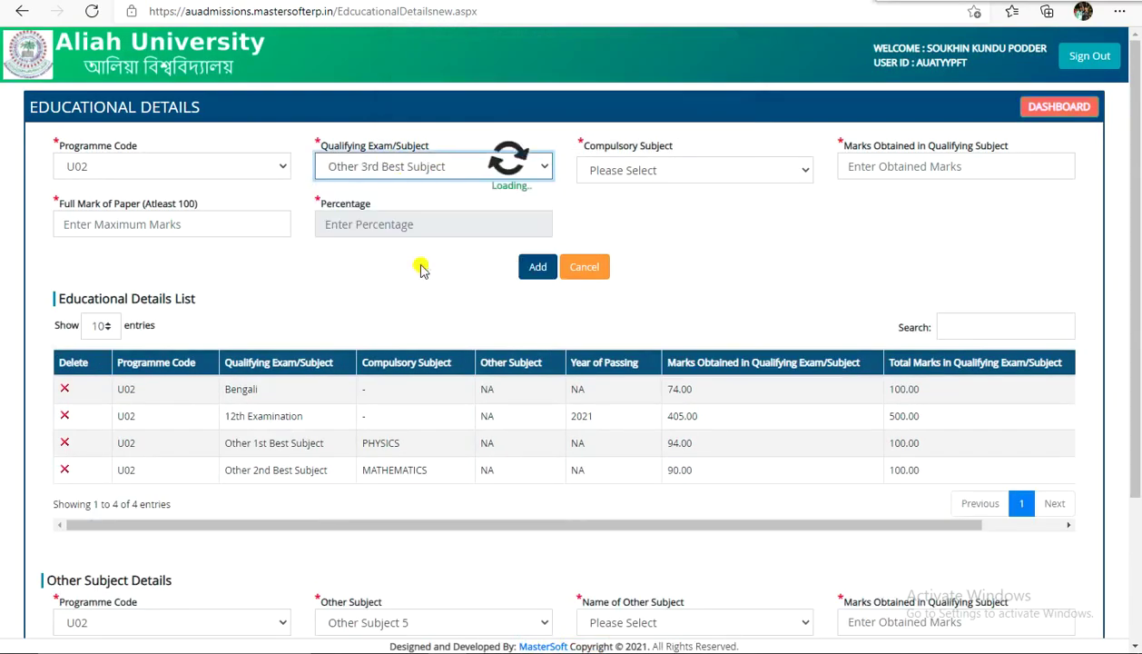
left_click(605, 166)
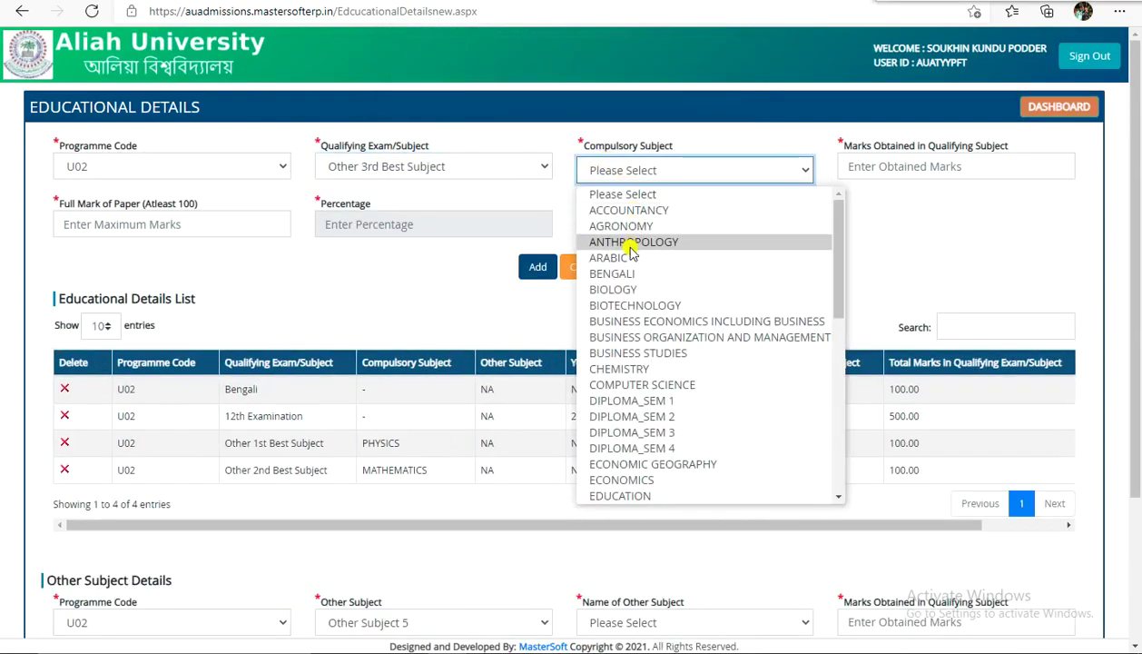
scroll(643, 318, "down", 5)
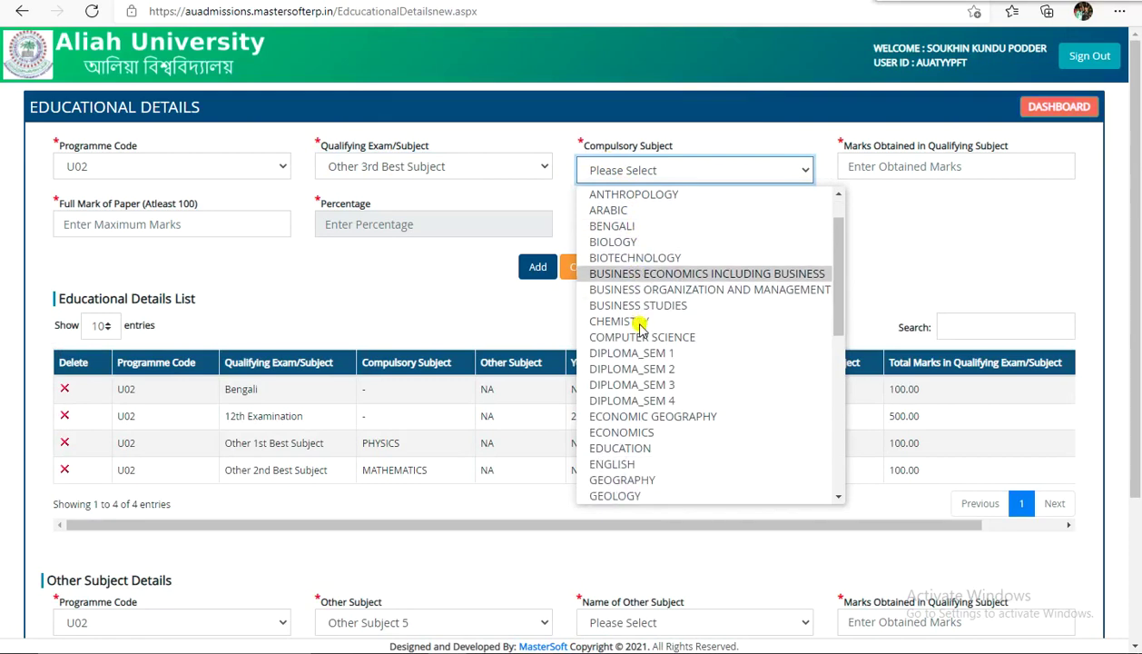
scroll(646, 349, "down", 2)
scroll(650, 352, "up", 5)
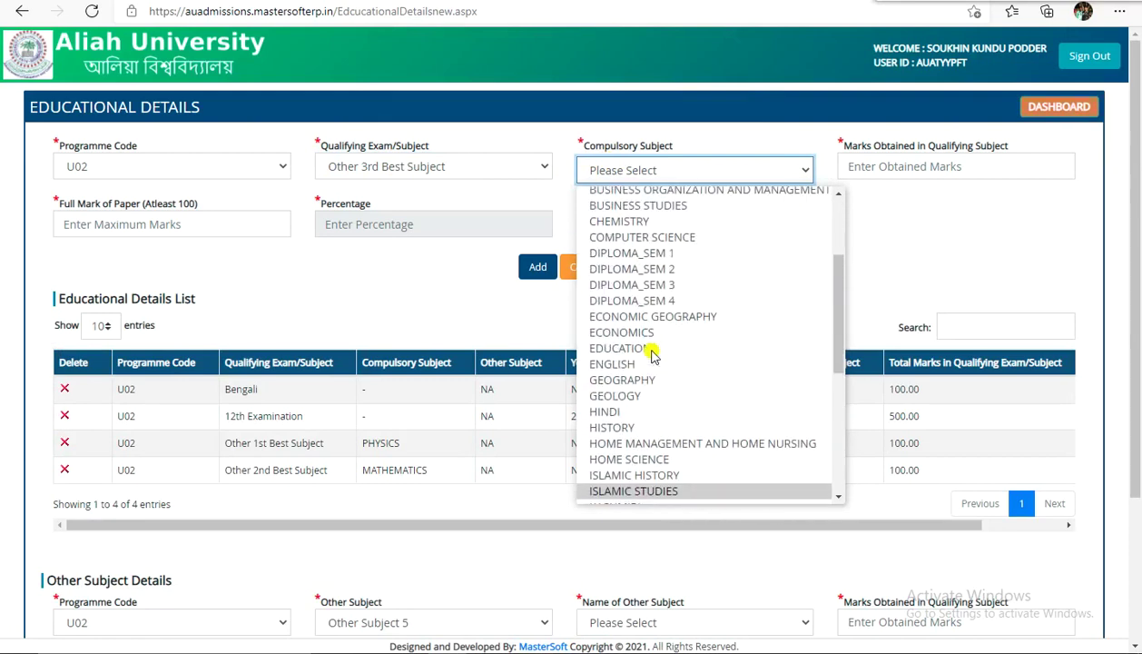
left_click(643, 274)
Enter 88 marks obtained out of a full mark of 100 for Chemistry and add the U02 Other 3rd Best Subject entry.
left_click(879, 165)
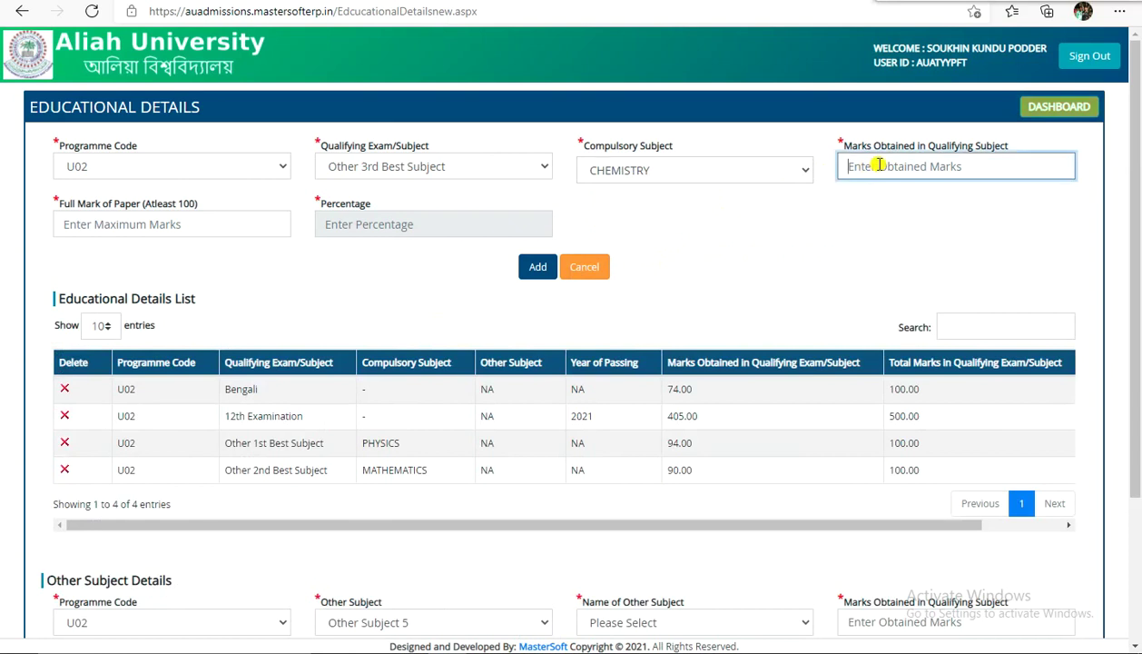
type("9")
key("BackSpace")
type("88")
left_click(167, 218)
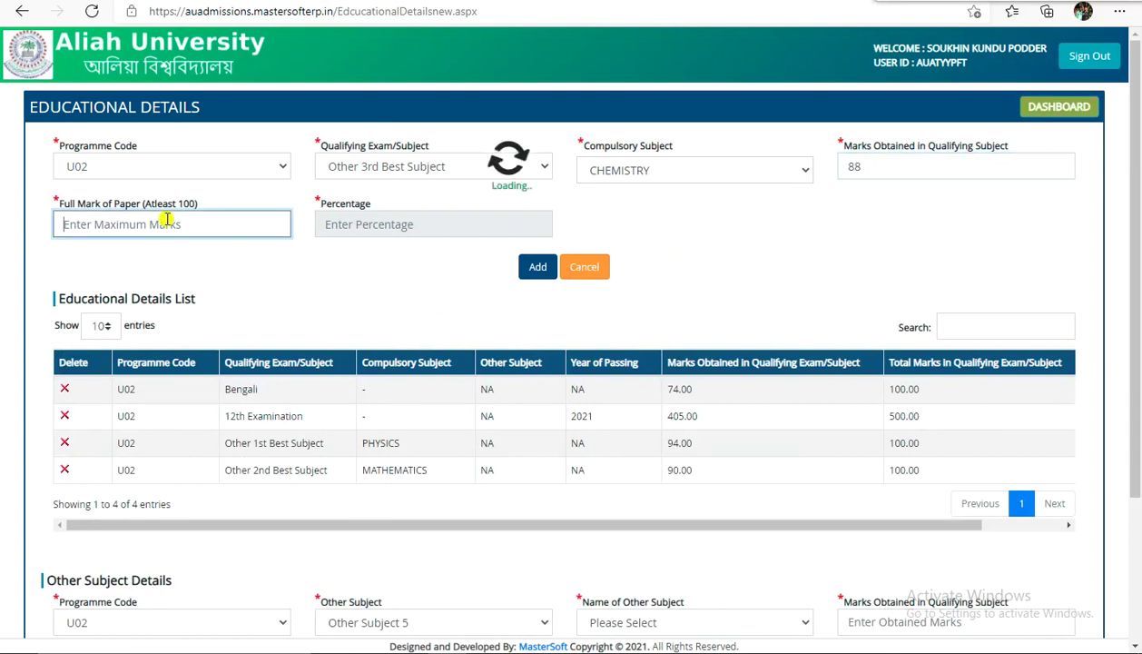
type("100")
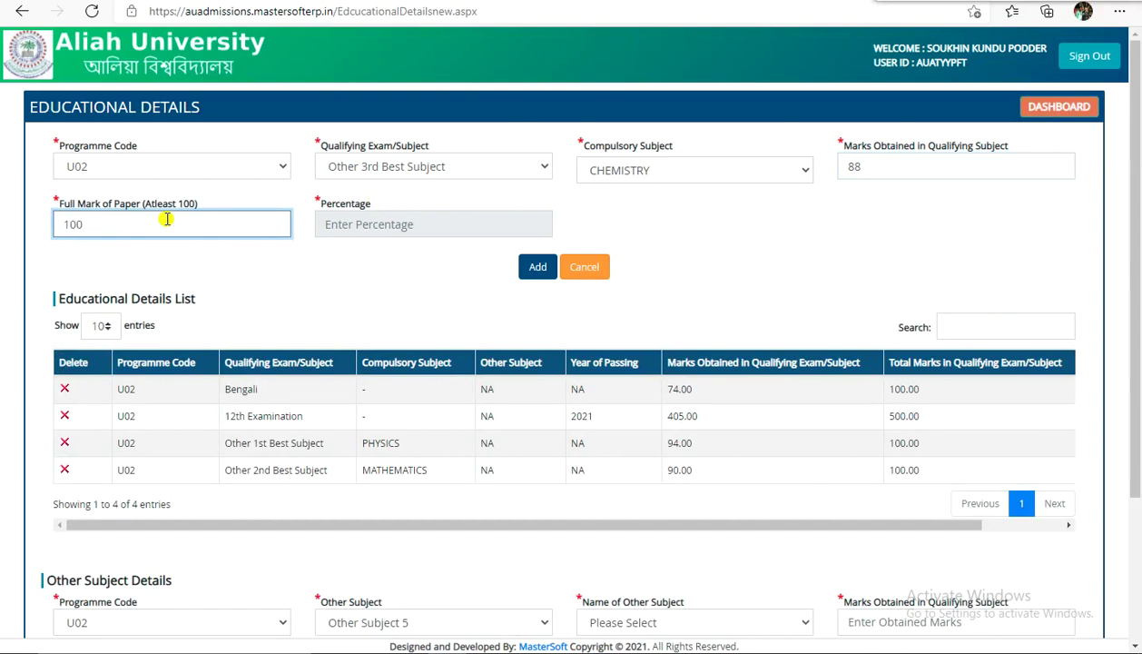
left_click(249, 266)
left_click(527, 271)
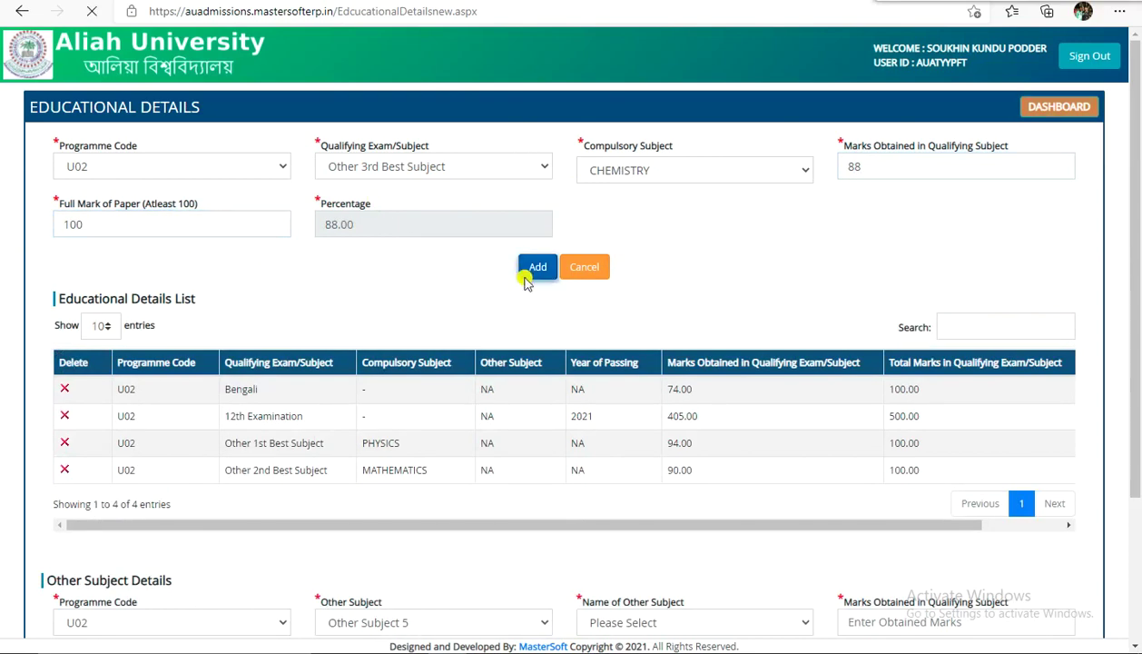
left_click(703, 97)
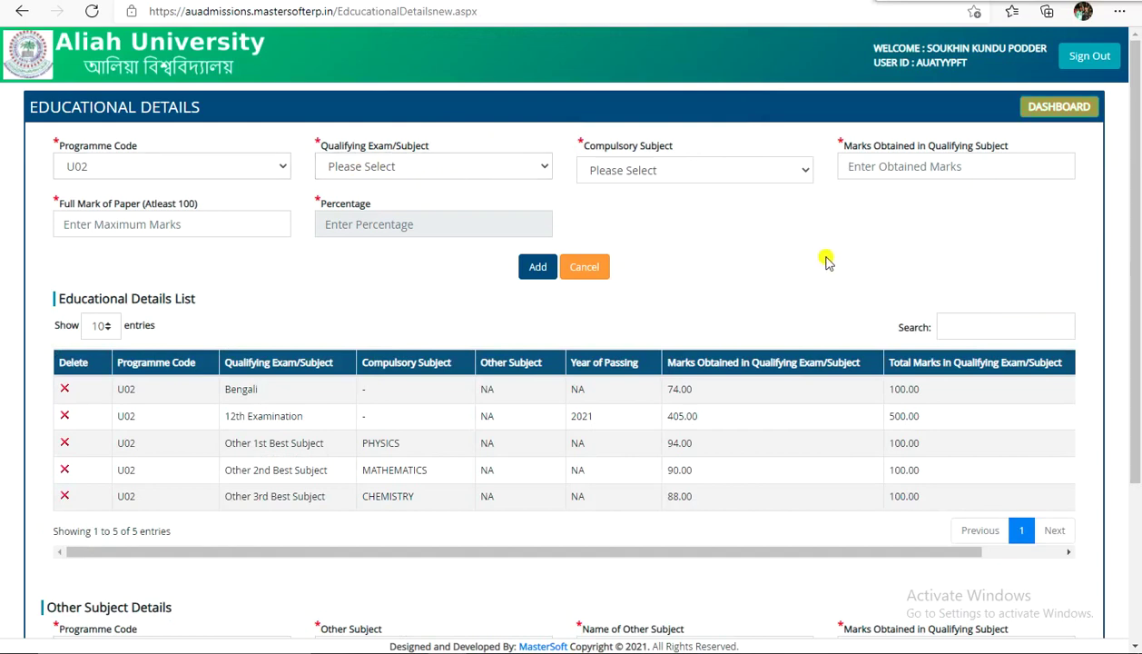
Add ENGLISH as Other Subject 5 for U02 with 76 marks obtained out of 100.
scroll(382, 452, "down", 3)
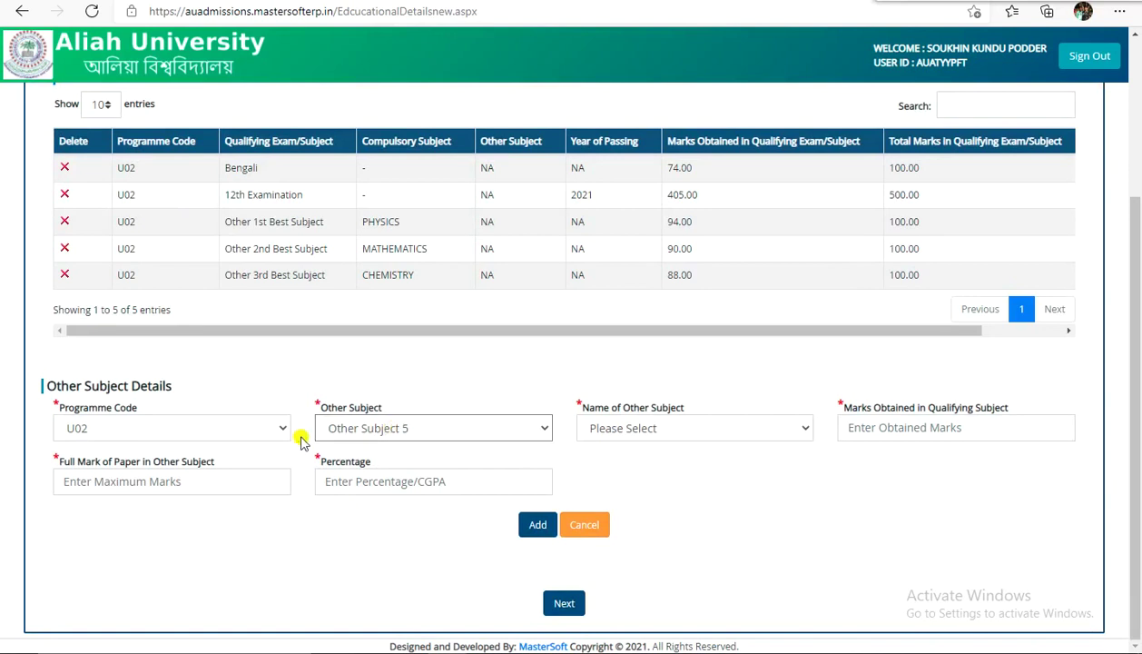
left_click(397, 434)
left_click(398, 432)
left_click(397, 432)
left_click(398, 432)
left_click(398, 432)
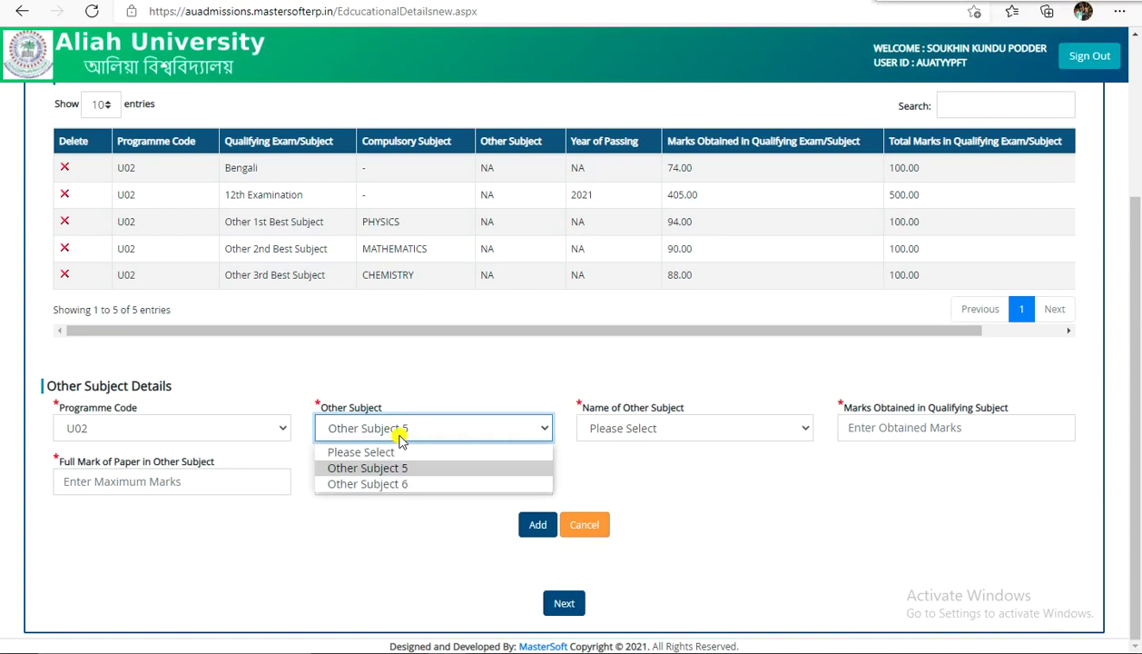
left_click(402, 469)
left_click(657, 432)
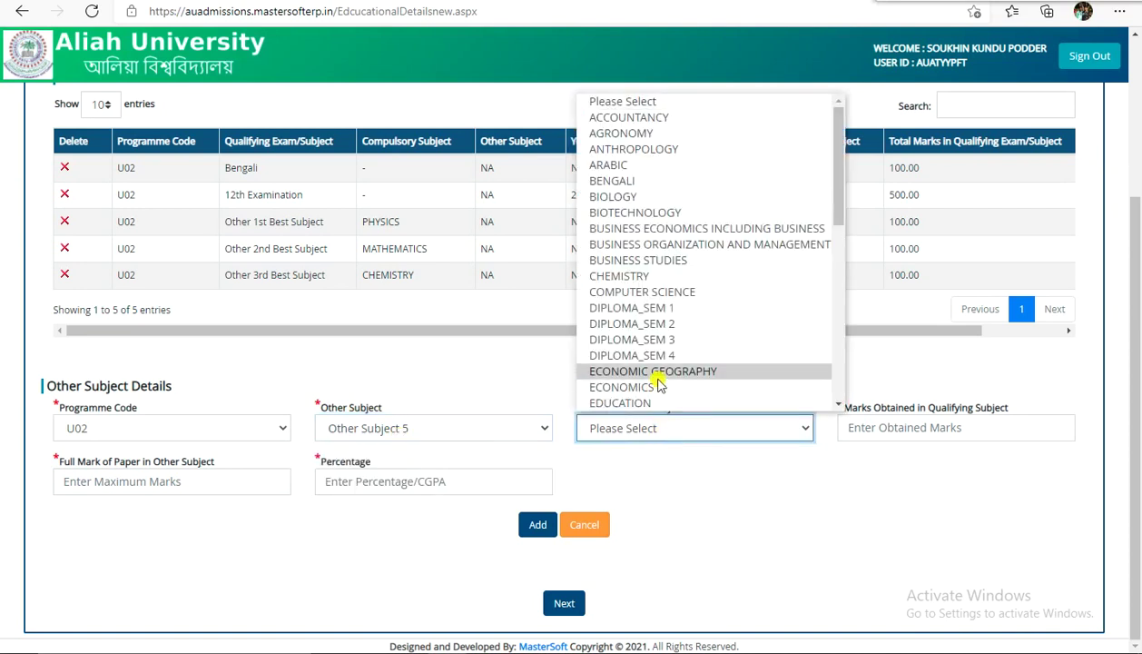
left_click(636, 101)
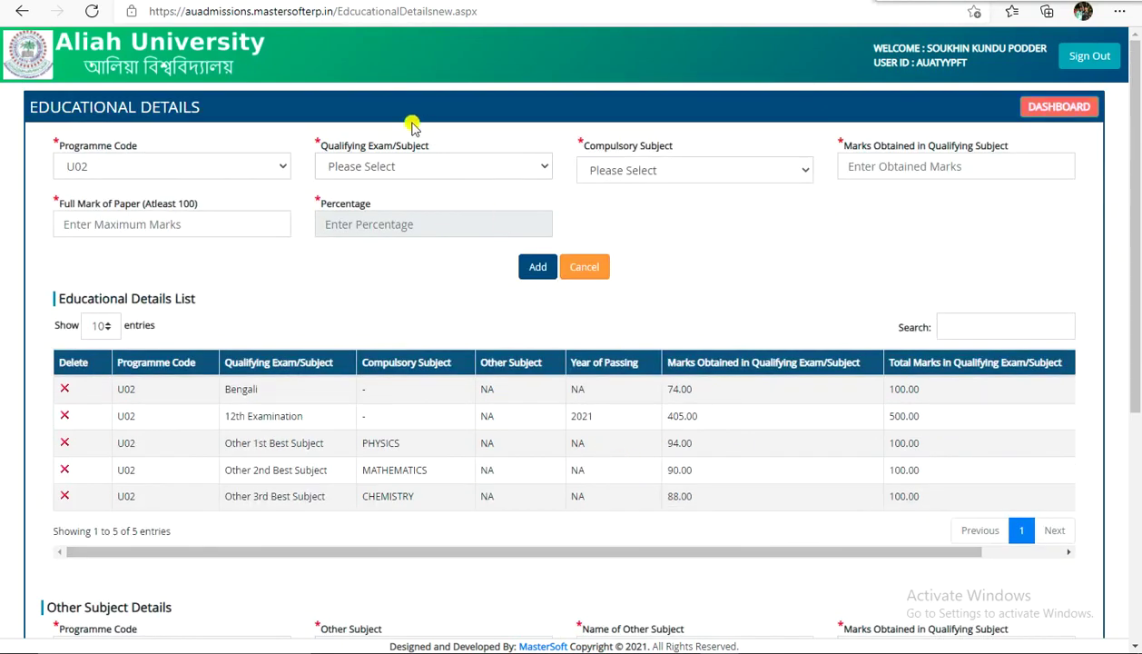
Select BIOLOGY as the name of Other Subject 6 for U02.
scroll(591, 415, "down", 3)
scroll(403, 538, "down", 1)
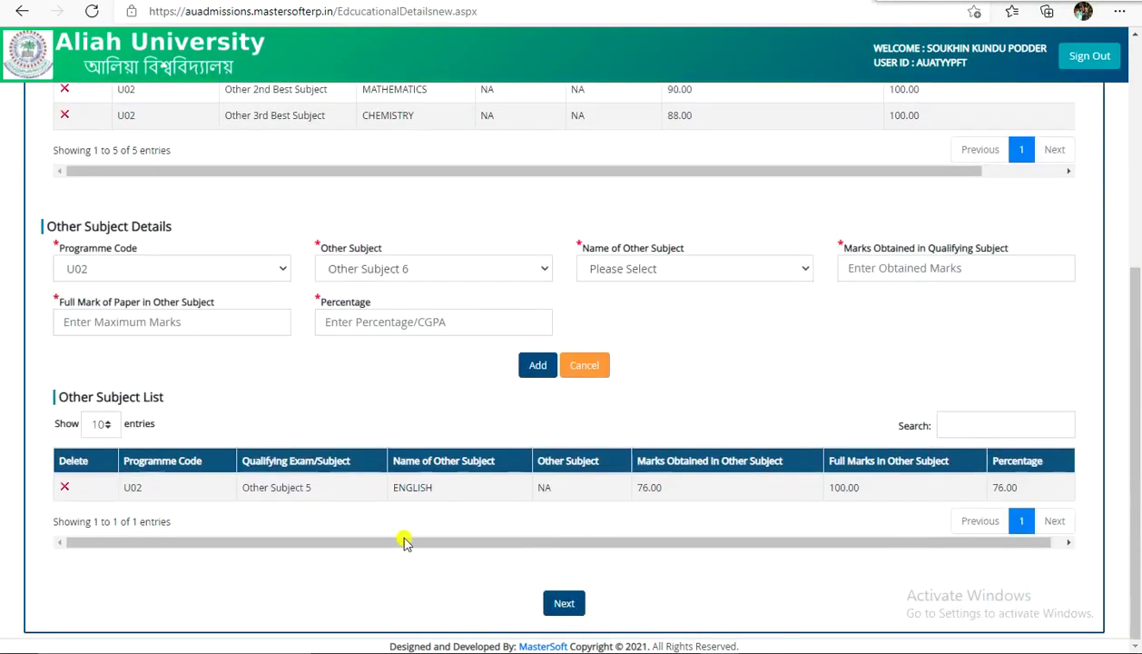
left_click(704, 272)
left_click(650, 388)
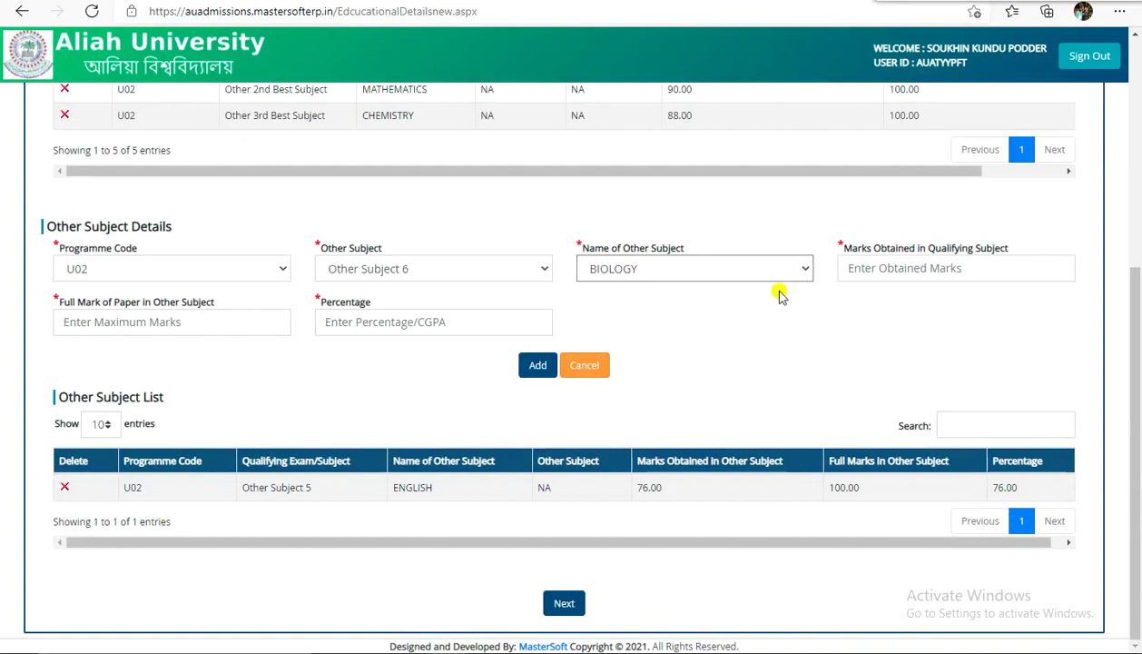
Enter 95 marks obtained out of a full mark of 100 for Biology and add the other subject entry.
left_click(906, 268)
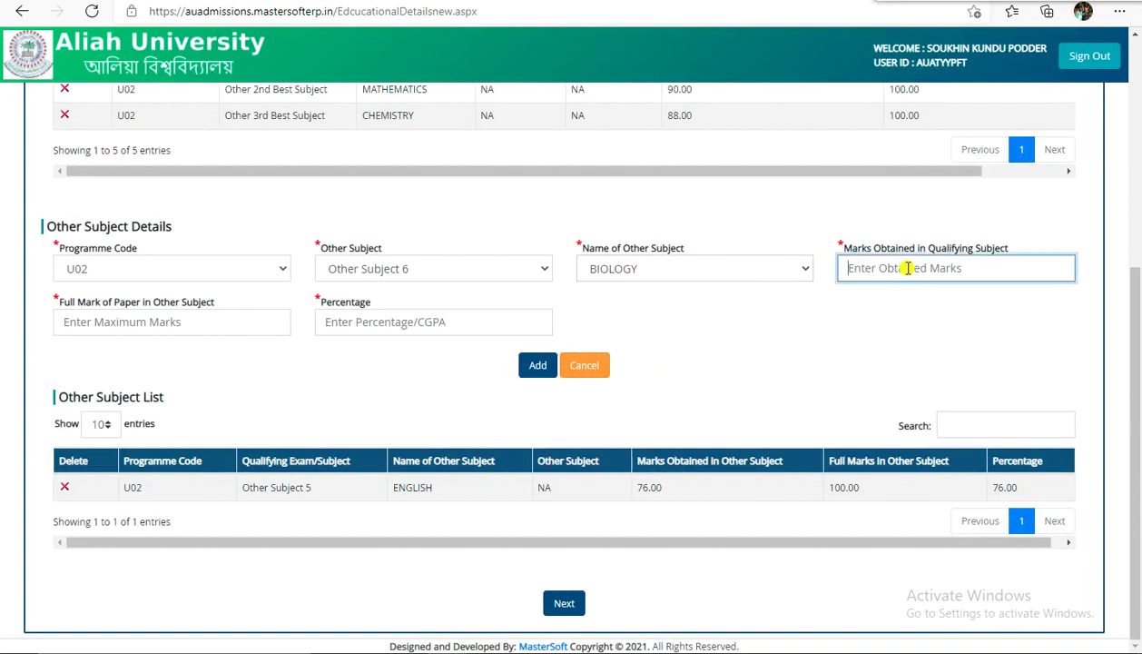
type("95")
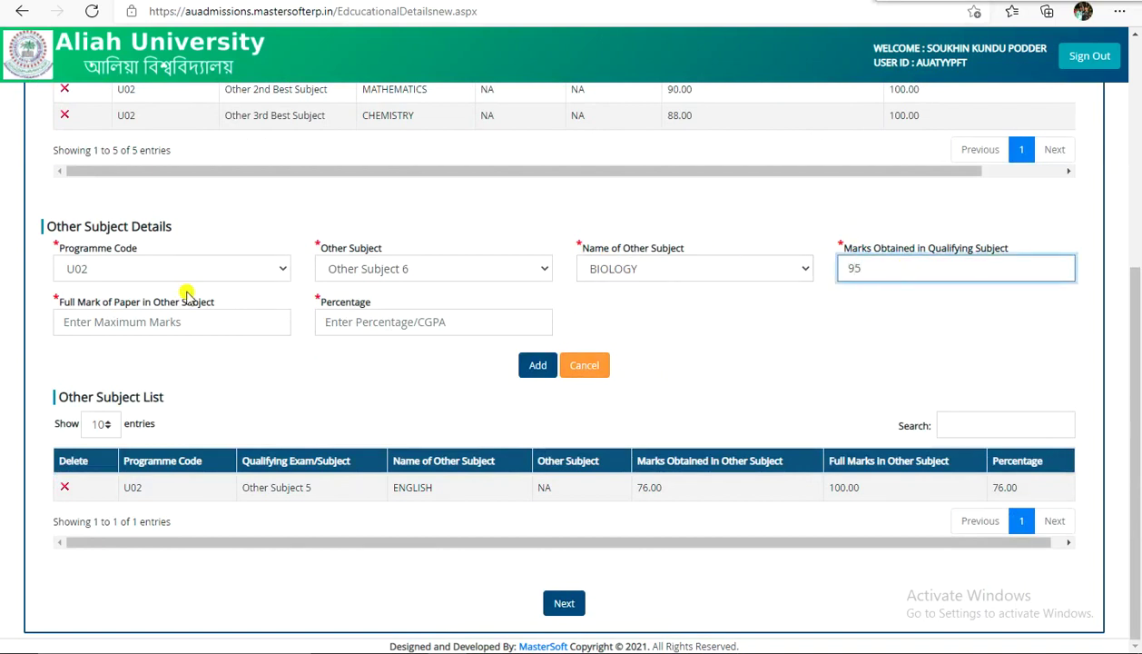
left_click(150, 322)
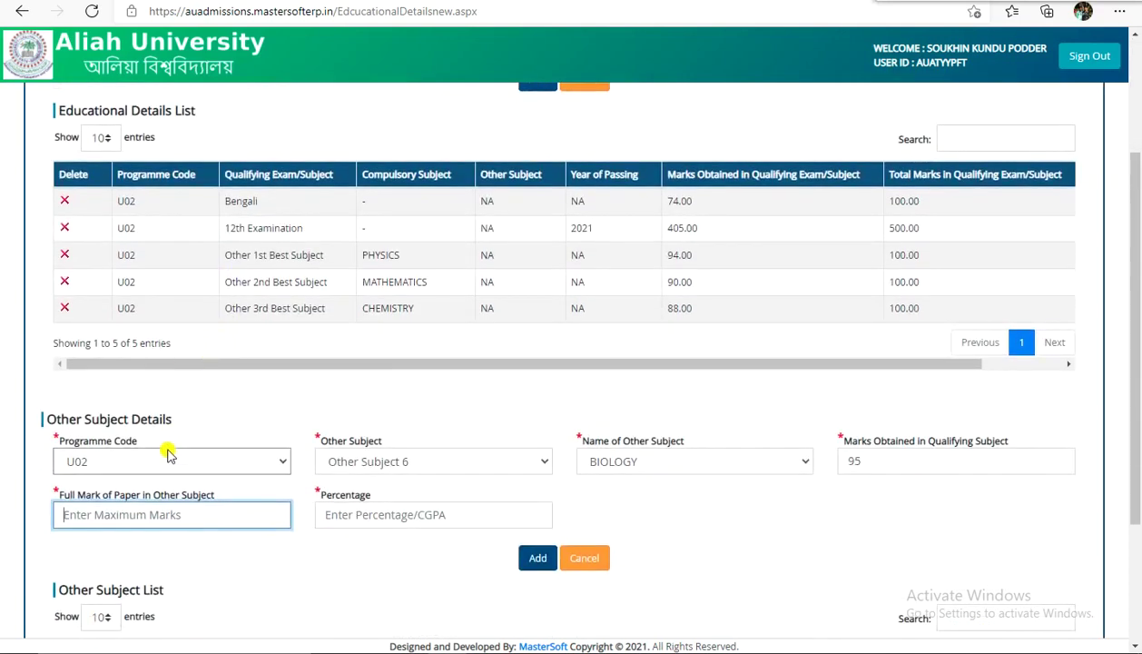
scroll(173, 449, "down", 1)
type("100")
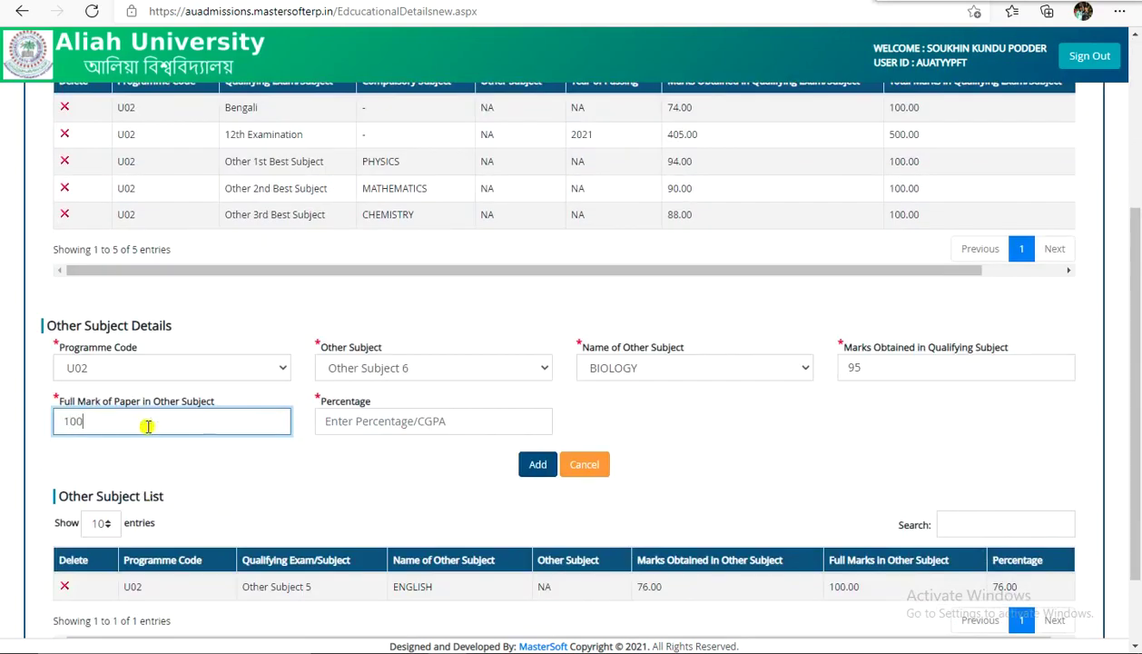
left_click(451, 431)
left_click(526, 465)
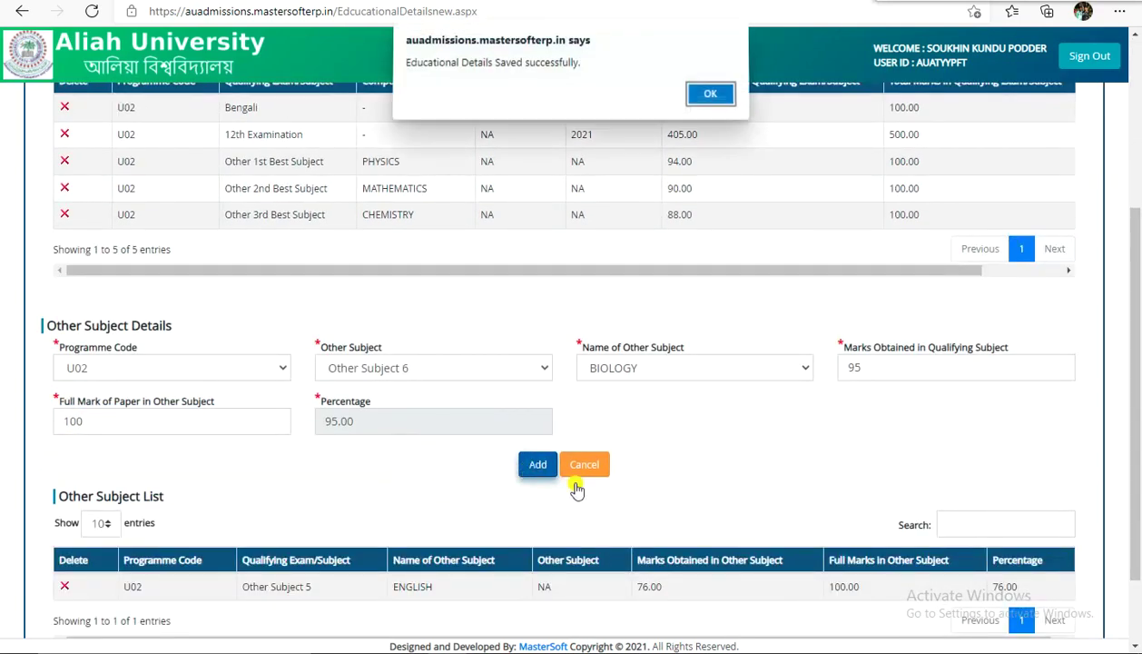
left_click(710, 97)
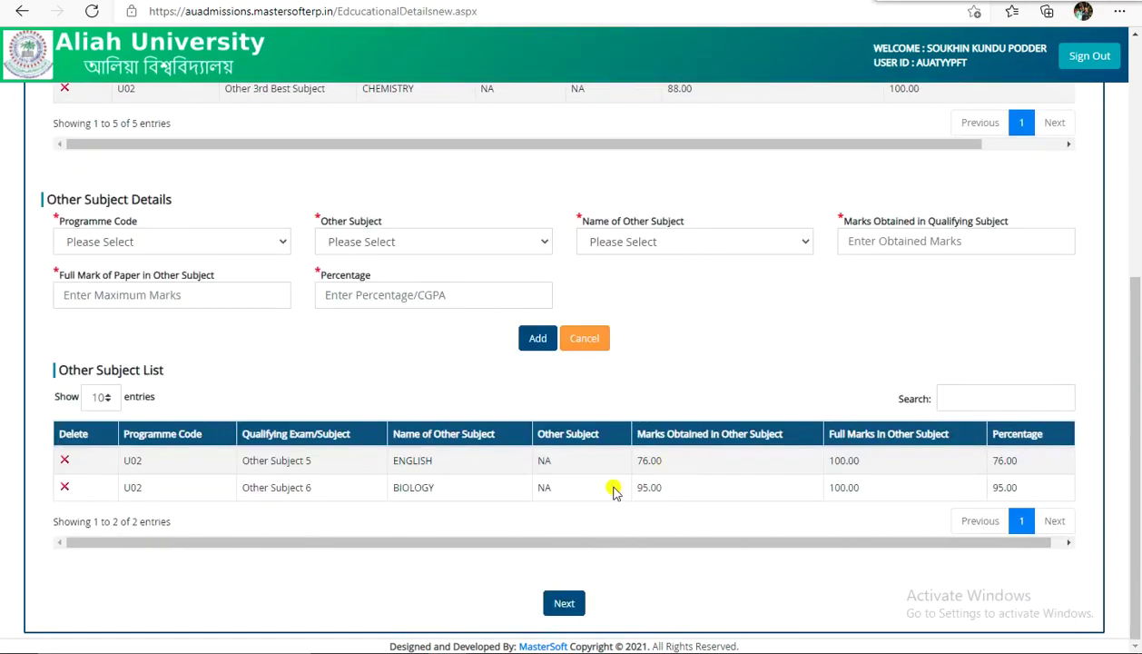
Set the programme code to U11 in the Educational Details form.
scroll(402, 486, "up", 5)
left_click(148, 168)
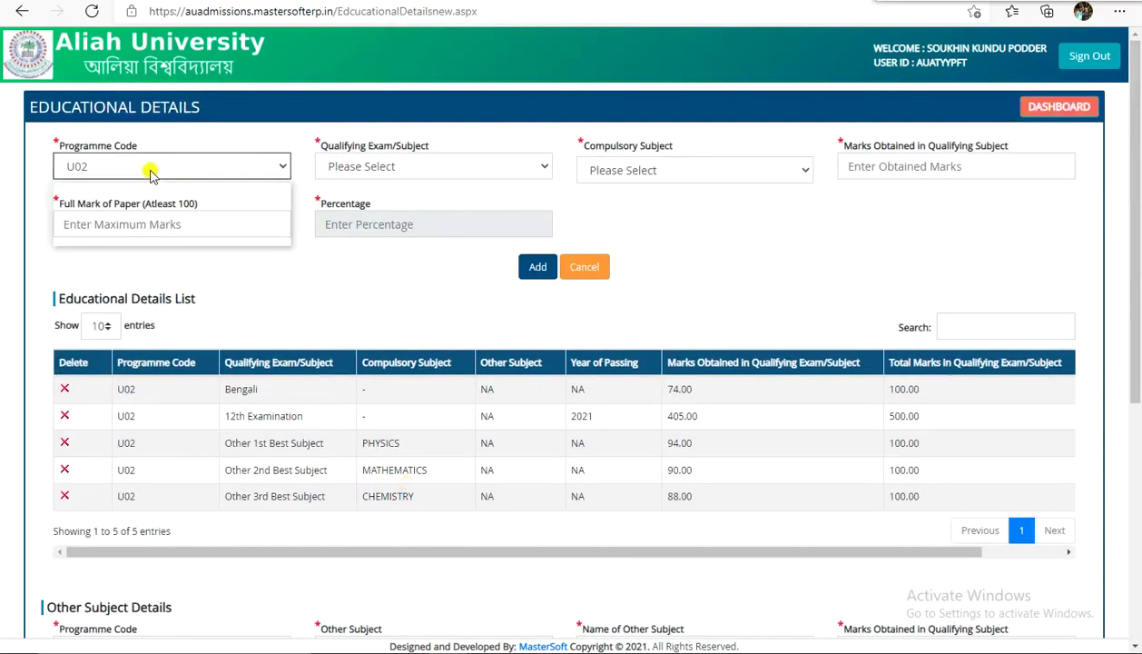
left_click(145, 223)
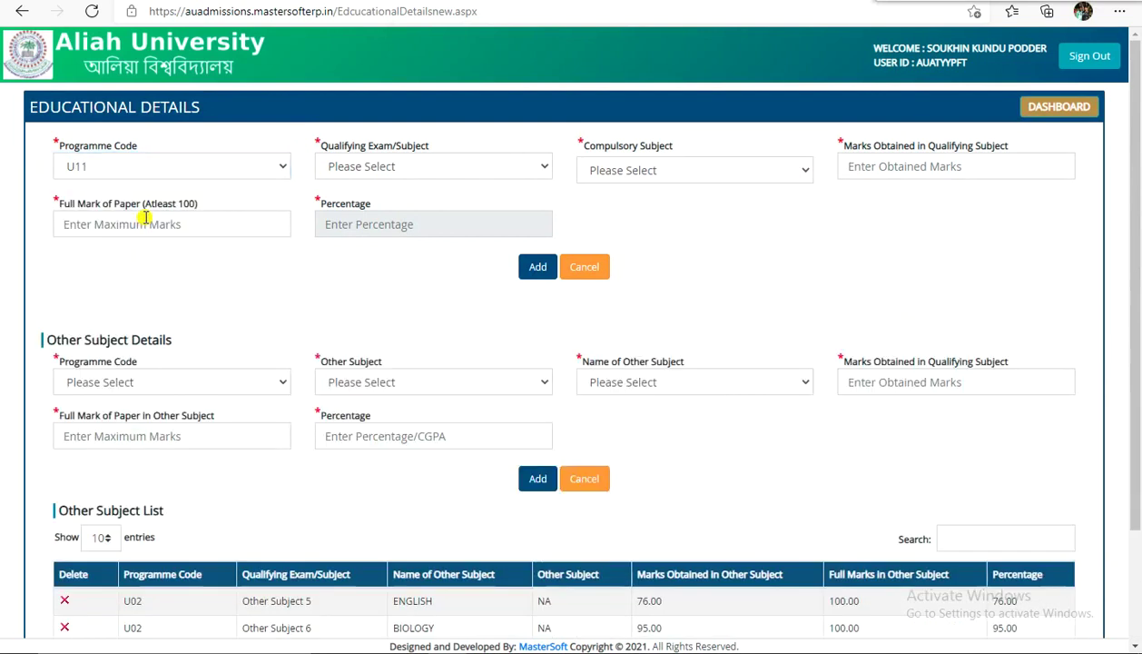
Examine which qualifying exams and subjects are offered for programme U11.
left_click(426, 178)
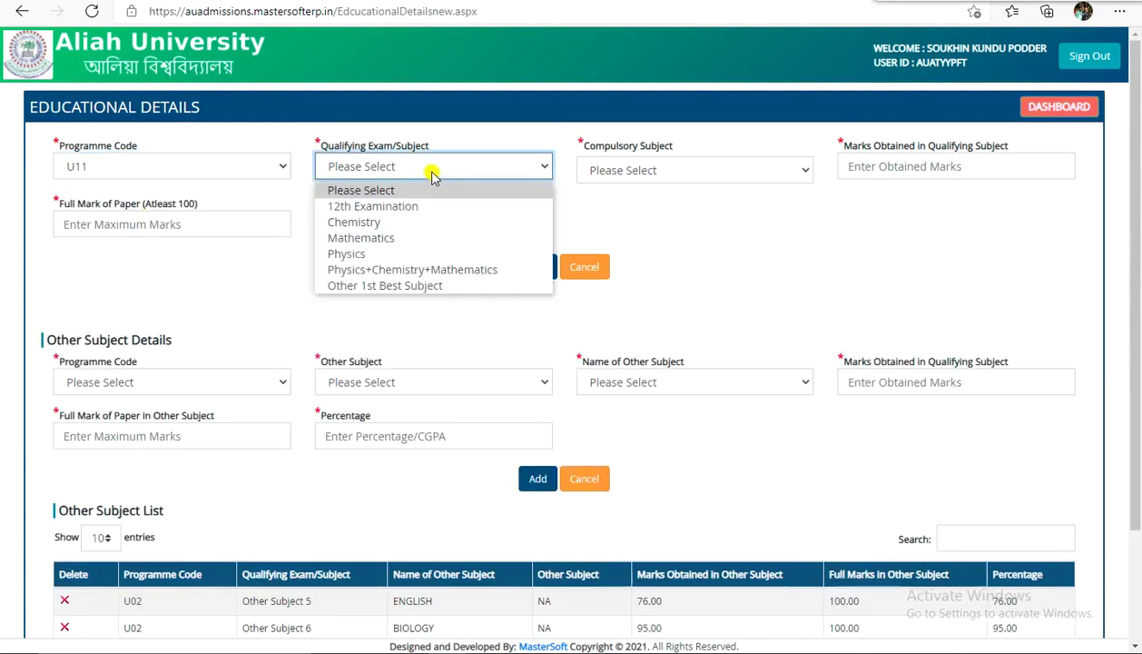
left_click(328, 165)
left_click(243, 165)
left_click(372, 166)
left_click(376, 166)
left_click(239, 161)
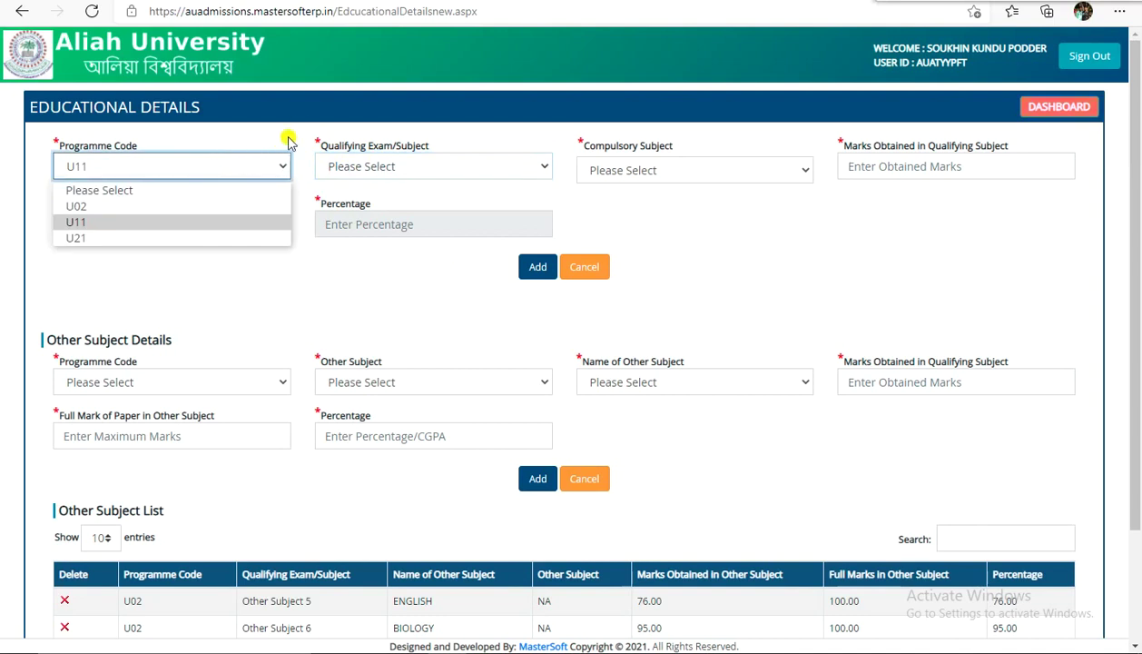
left_click(357, 153)
left_click(360, 158)
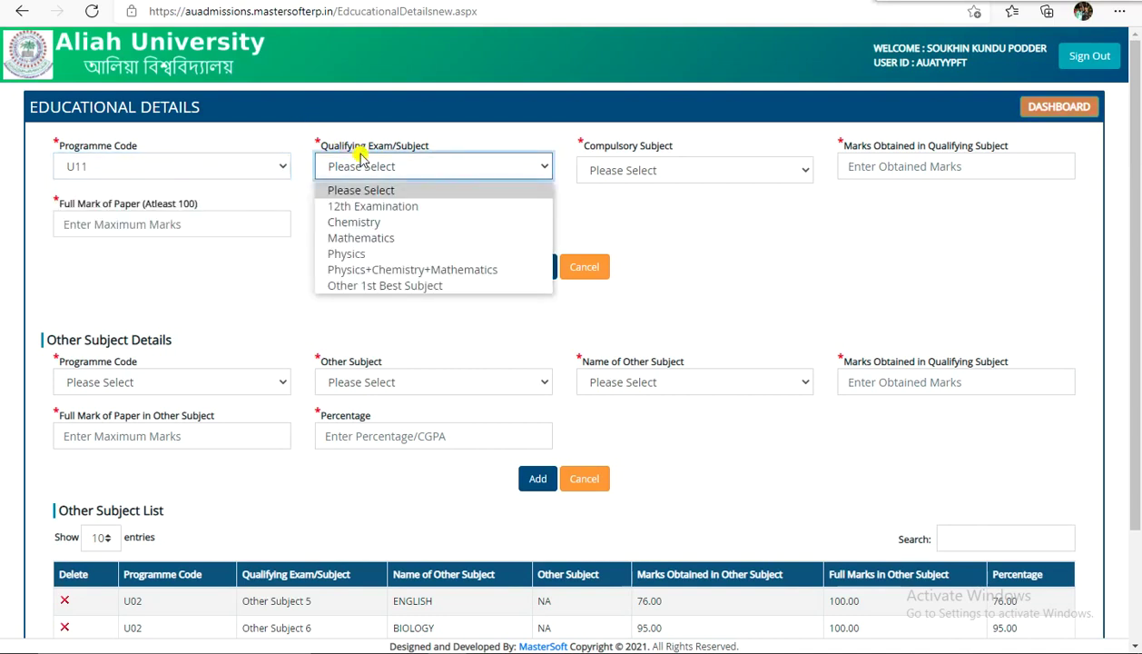
left_click(247, 167)
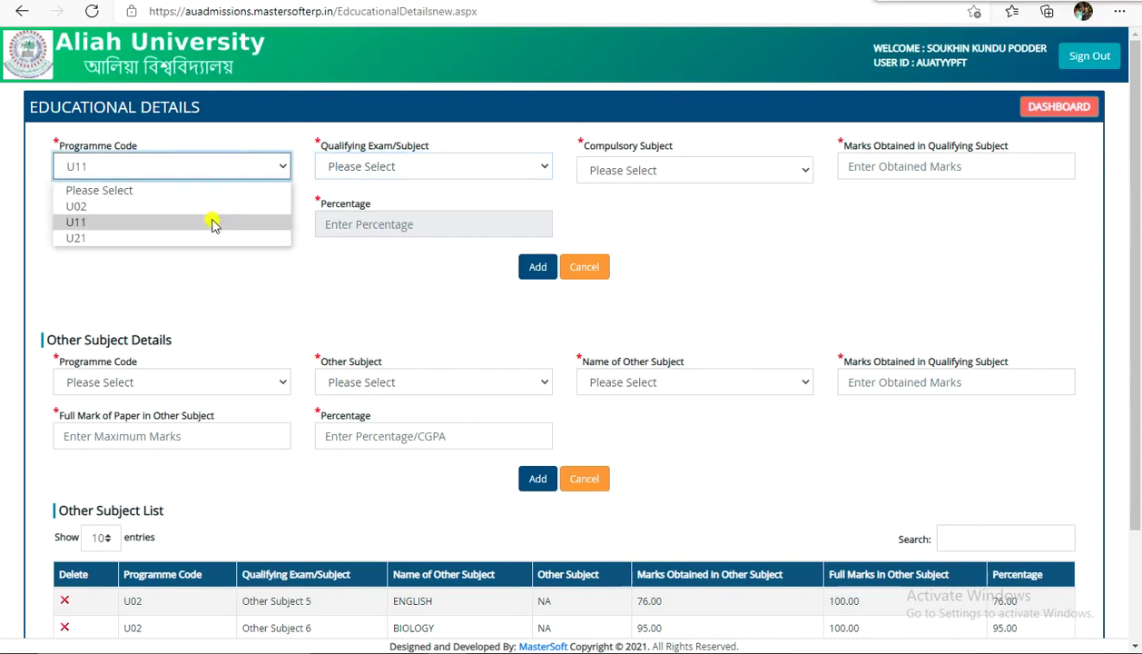
Check the U11 eligibility criteria for B.Sc. Honours in Physics in the information brochure PDF, and return to the application form.
left_click(668, 95)
left_click(418, 168)
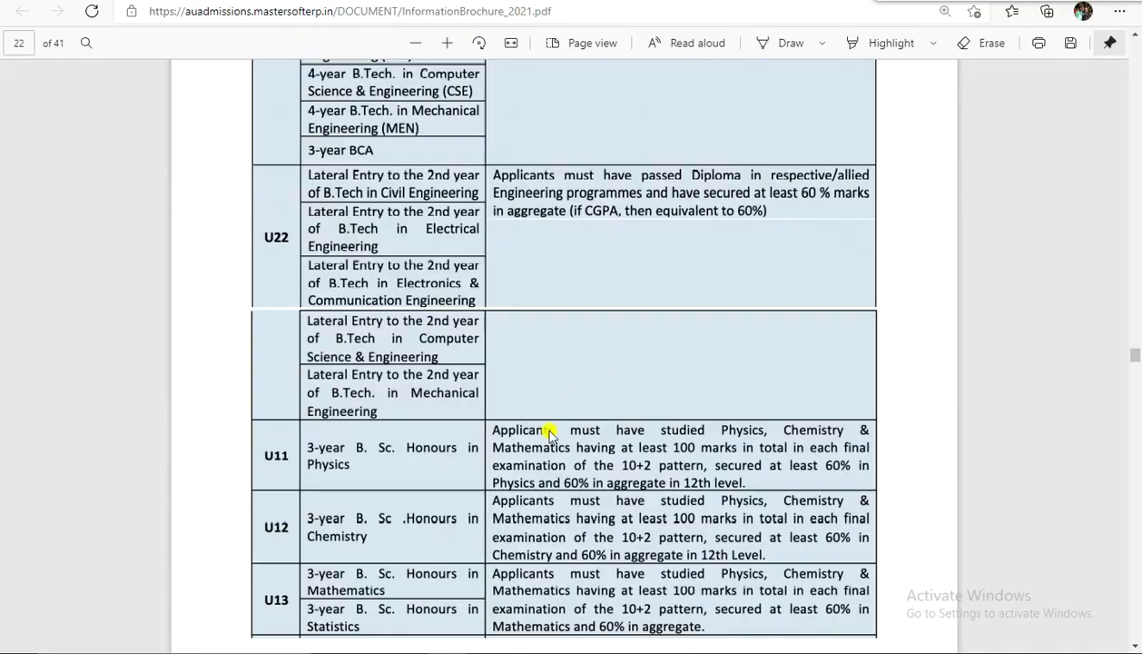
scroll(549, 434, "down", 1)
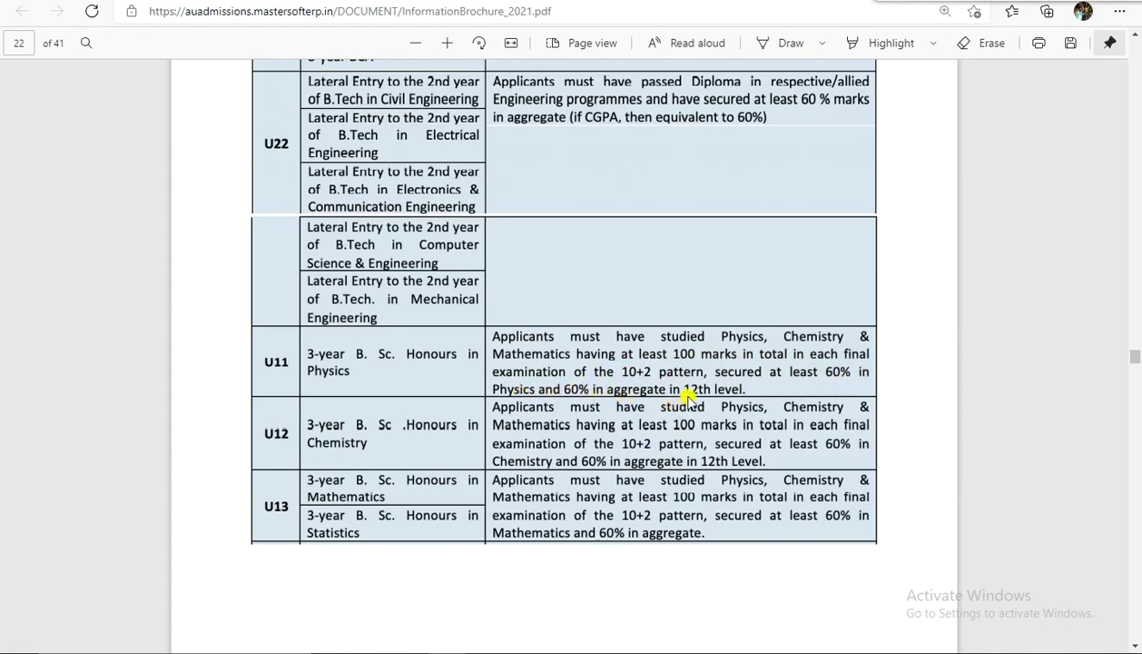
key("alt+Tab")
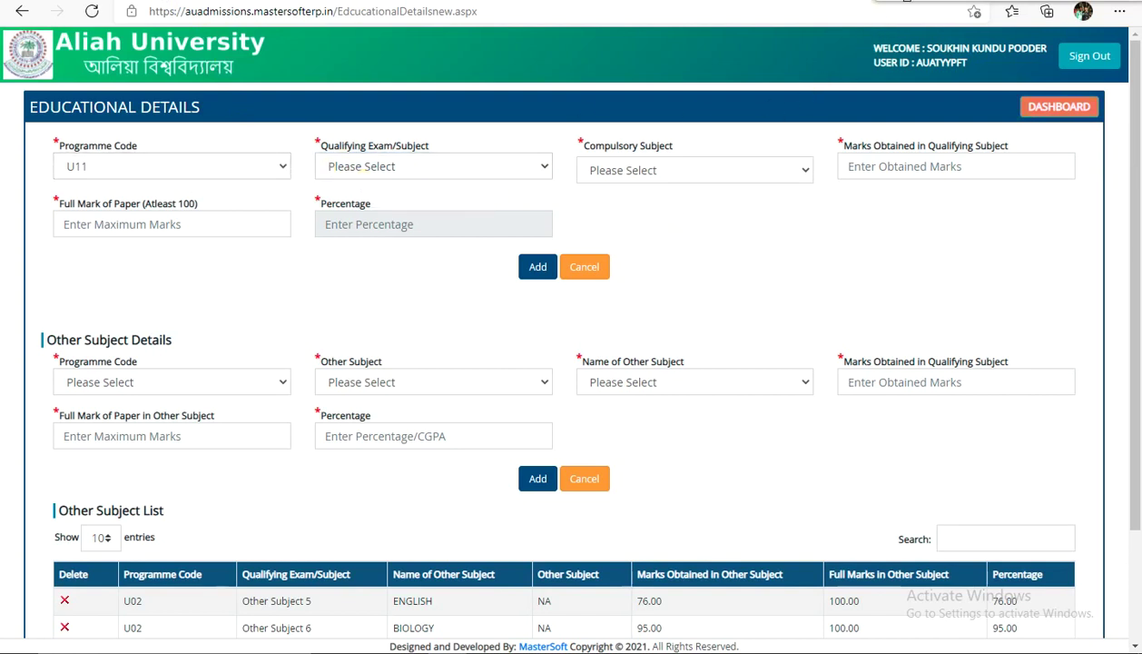
Choose 12th Examination as the U11 qualifying exam and enter 405 total marks obtained out of 500.
left_click(377, 164)
left_click(377, 205)
left_click(650, 165)
type("405")
left_click(936, 175)
type("500")
Set the year of passing to 2021 and the board to W.B.C.H.S.E., and add the U11 12th Examination entry.
left_click(395, 221)
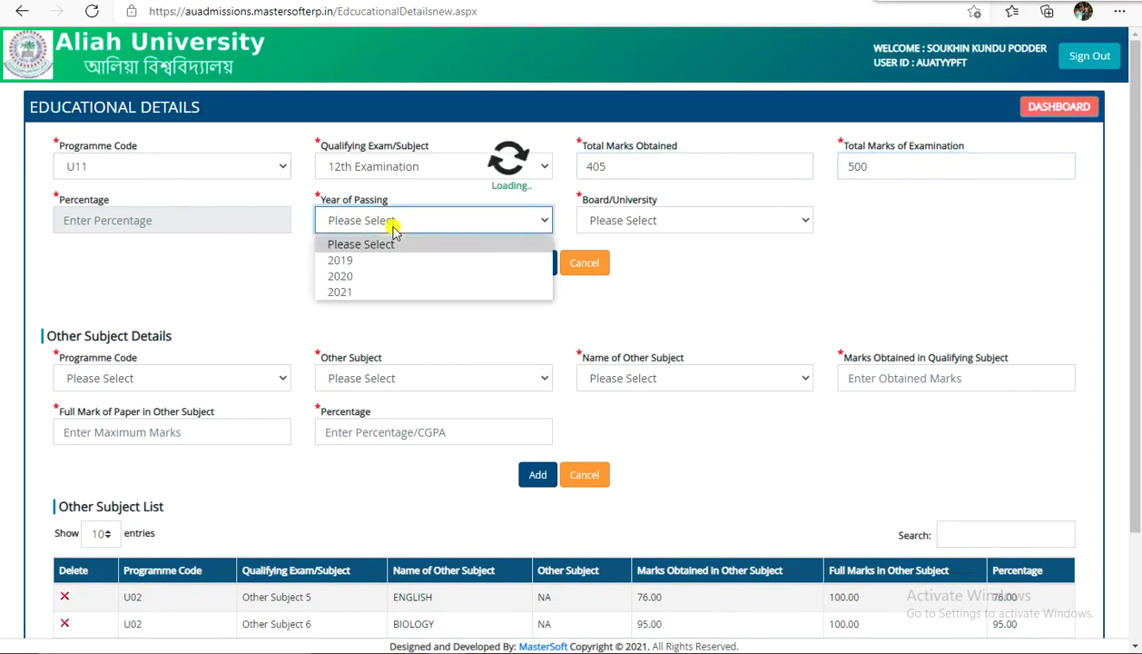
left_click(391, 224)
left_click(392, 291)
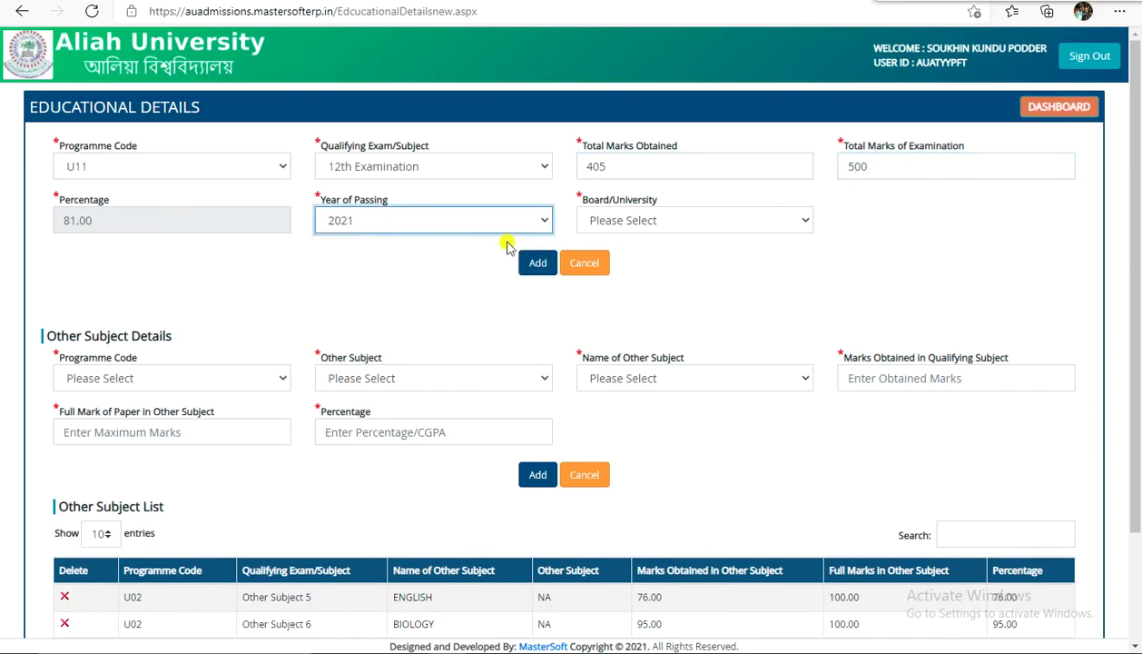
left_click(649, 223)
left_click(650, 258)
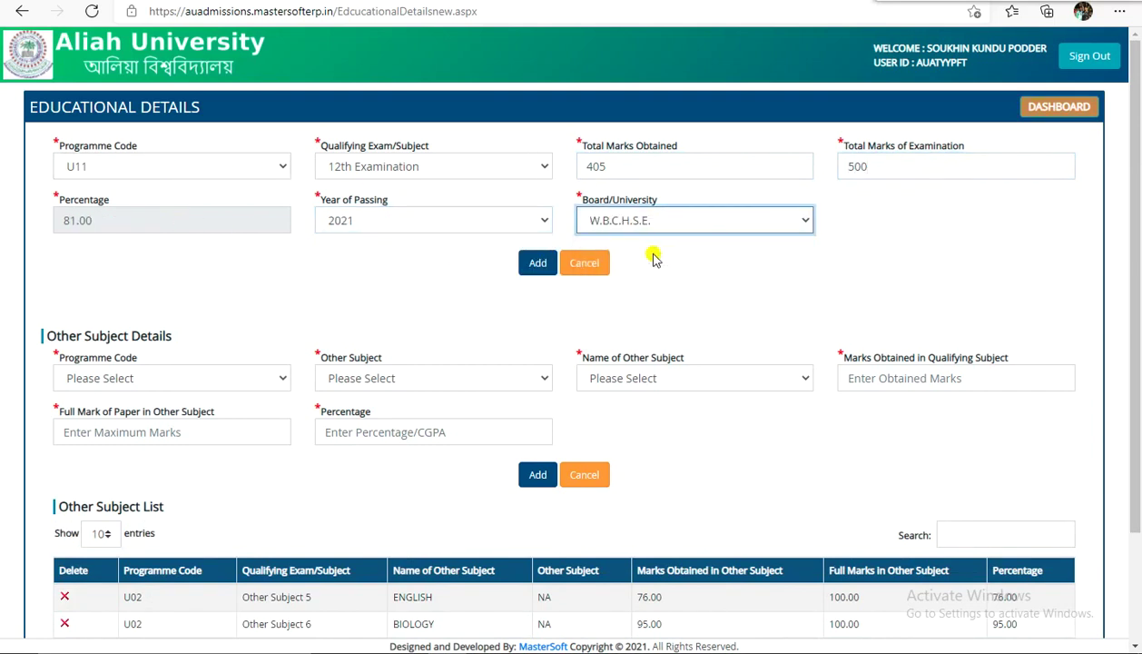
left_click(537, 262)
left_click(709, 97)
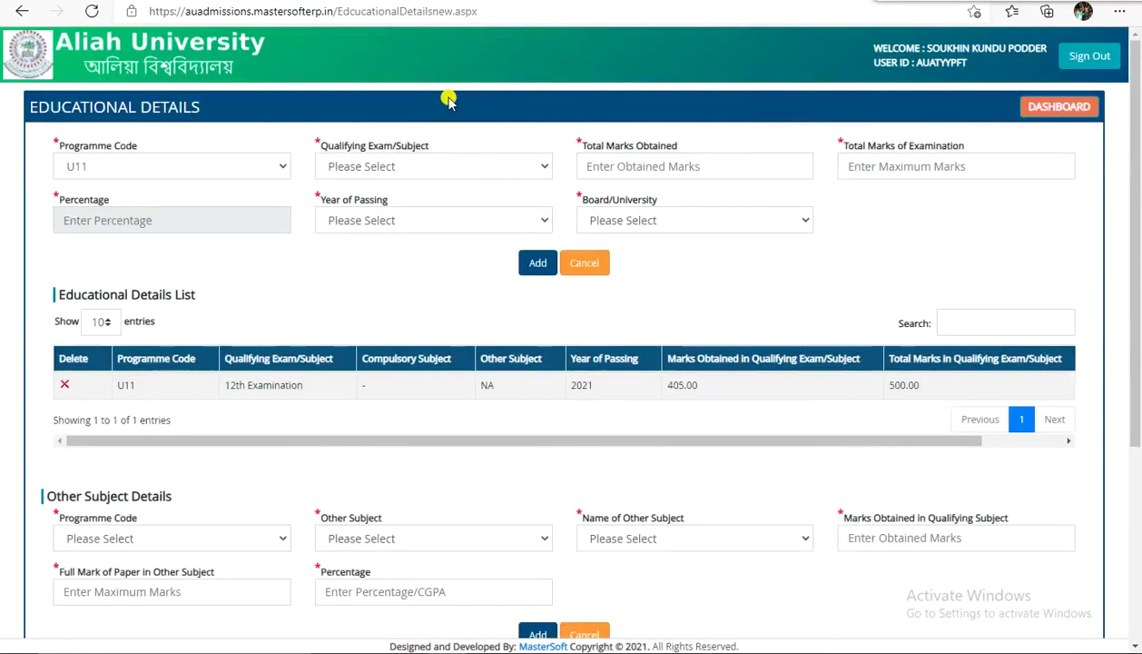
Choose Chemistry as the qualifying subject for U11 and start its obtained marks entry.
left_click(218, 163)
left_click(216, 164)
left_click(358, 165)
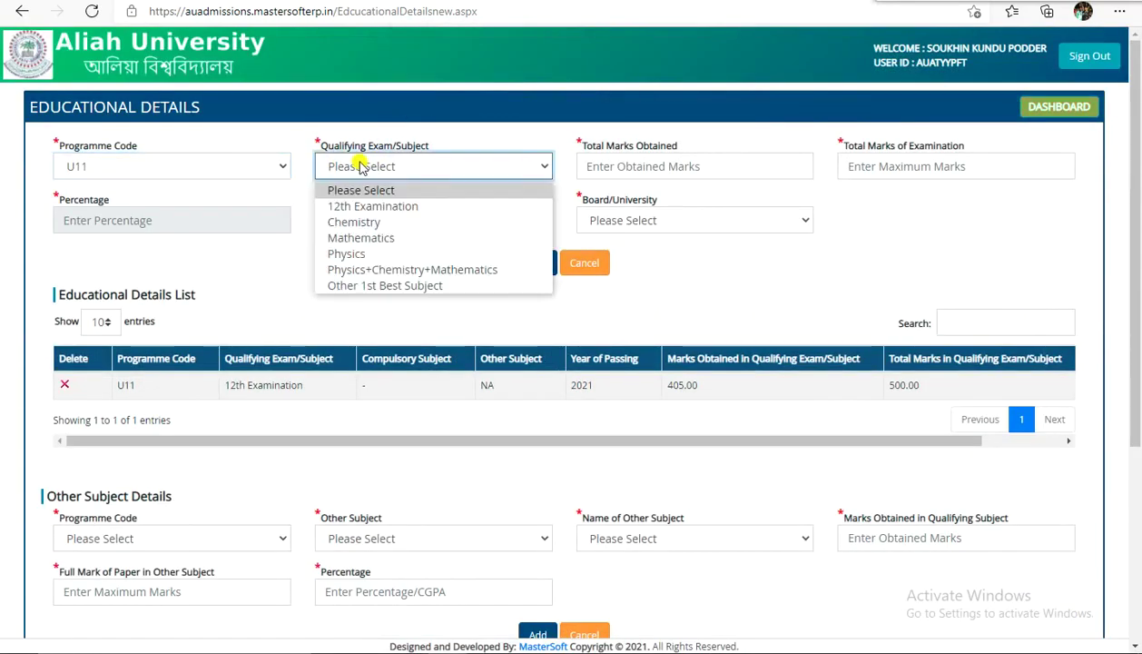
left_click(384, 223)
left_click(642, 165)
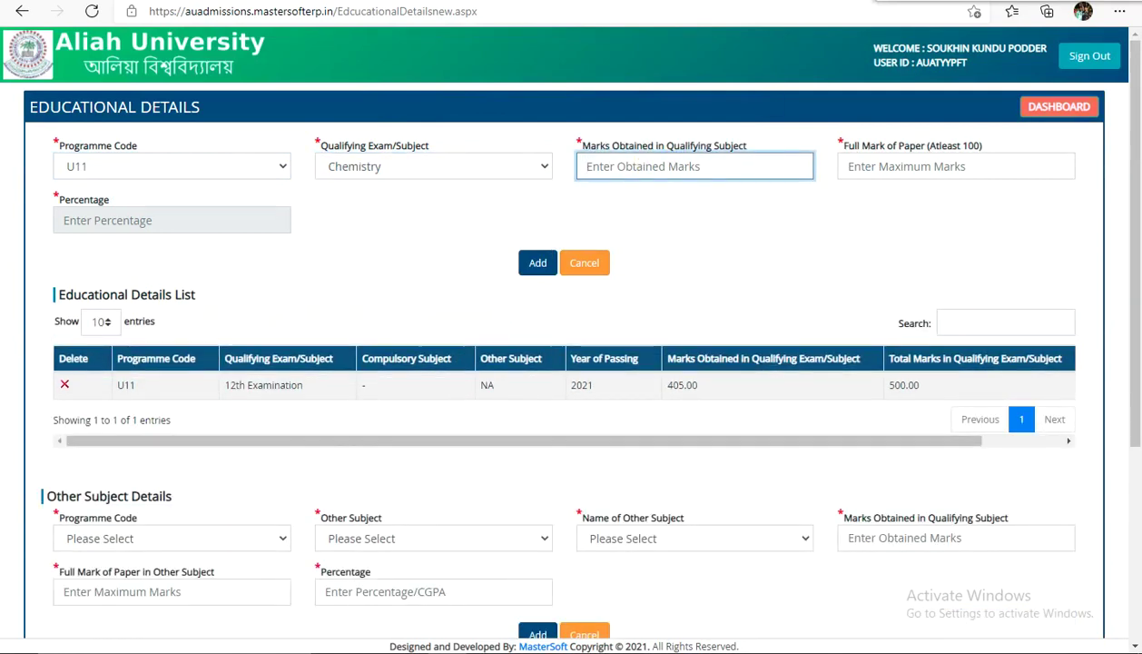
Review the U11 entries in the Educational Details List and proceed to the Other Subject Details section.
scroll(369, 434, "down", 2)
scroll(368, 435, "up", 2)
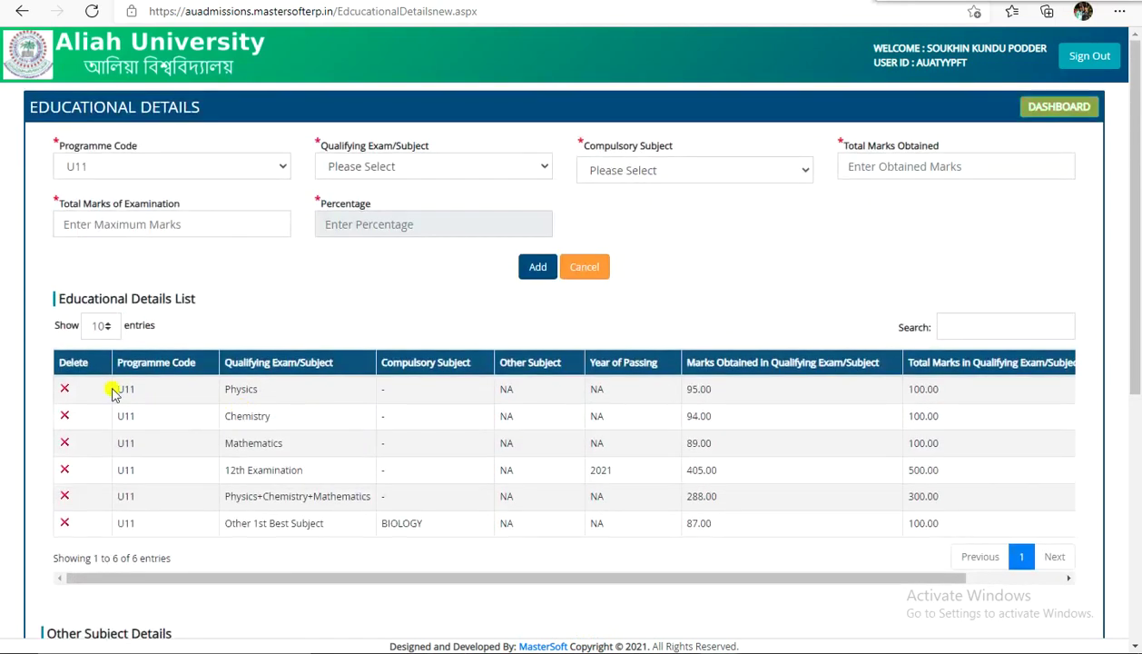
left_click(421, 165)
left_click(421, 168)
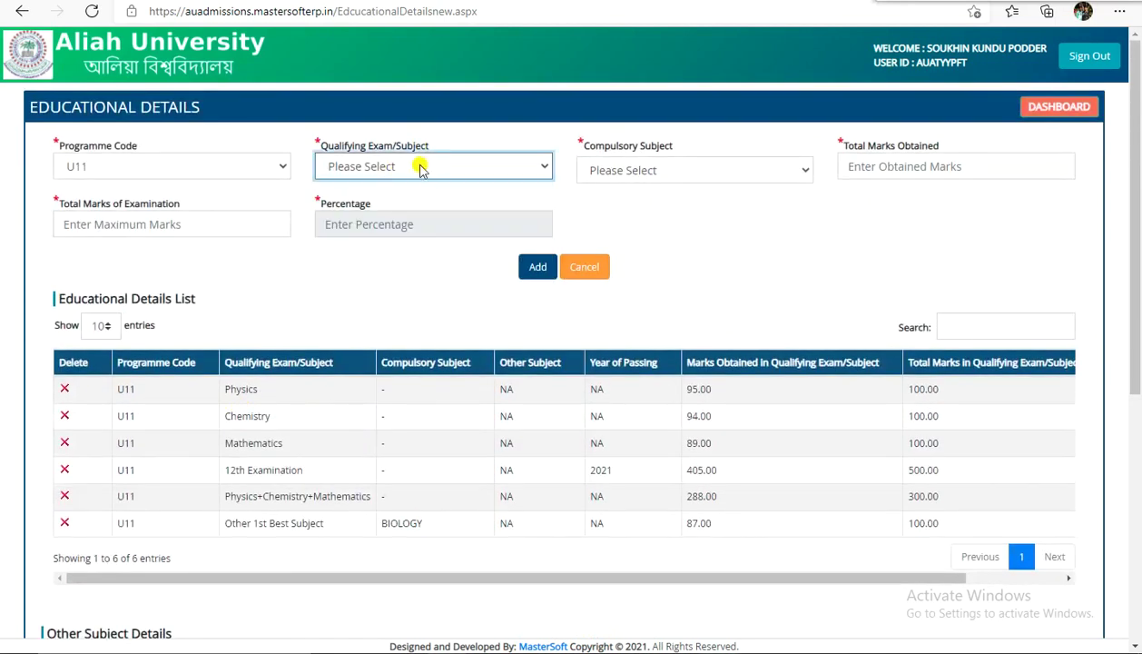
scroll(272, 413, "down", 3)
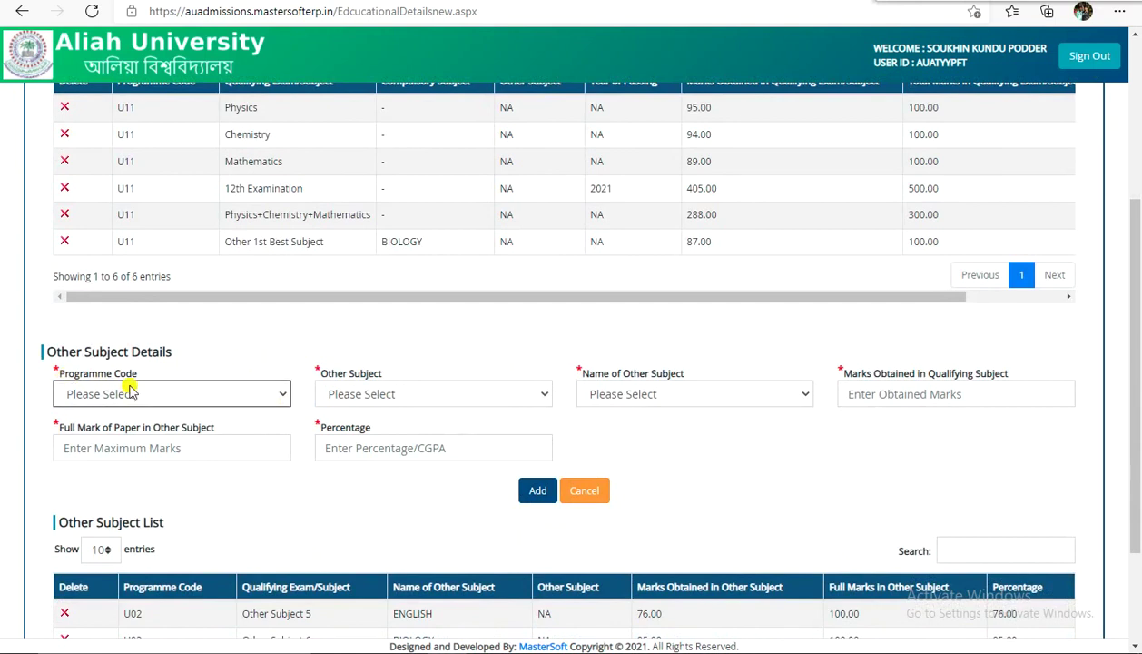
In Other Subject Details, choose programme U11, Other Subject 5 and BENGALI as the name of the other subject.
left_click(164, 392)
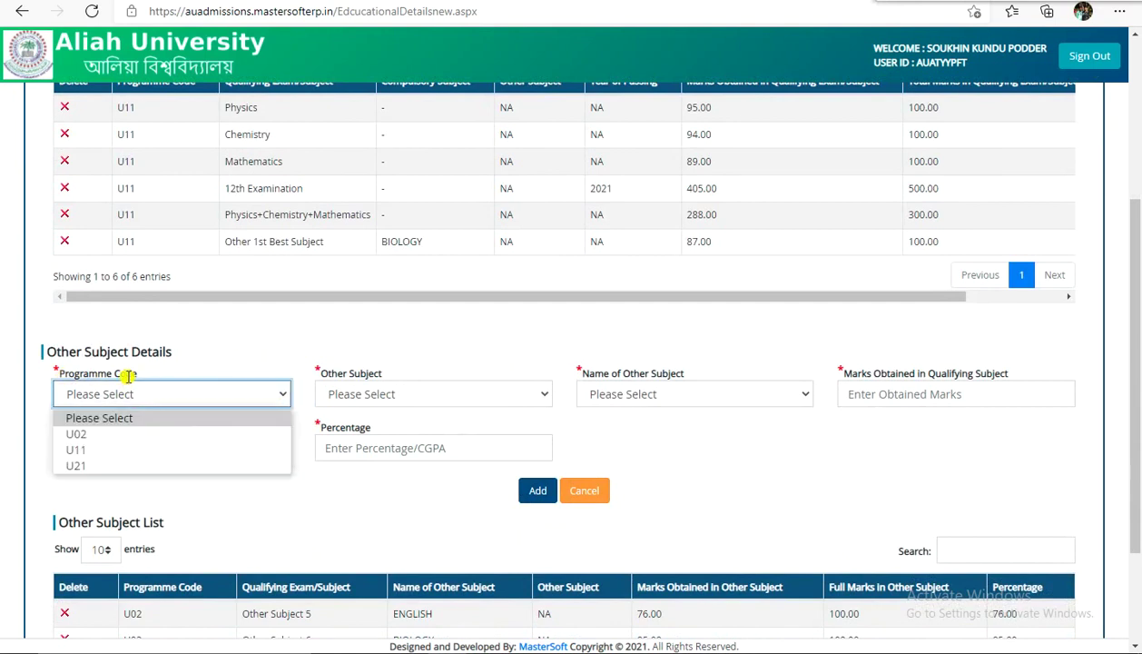
left_click(138, 451)
left_click(334, 428)
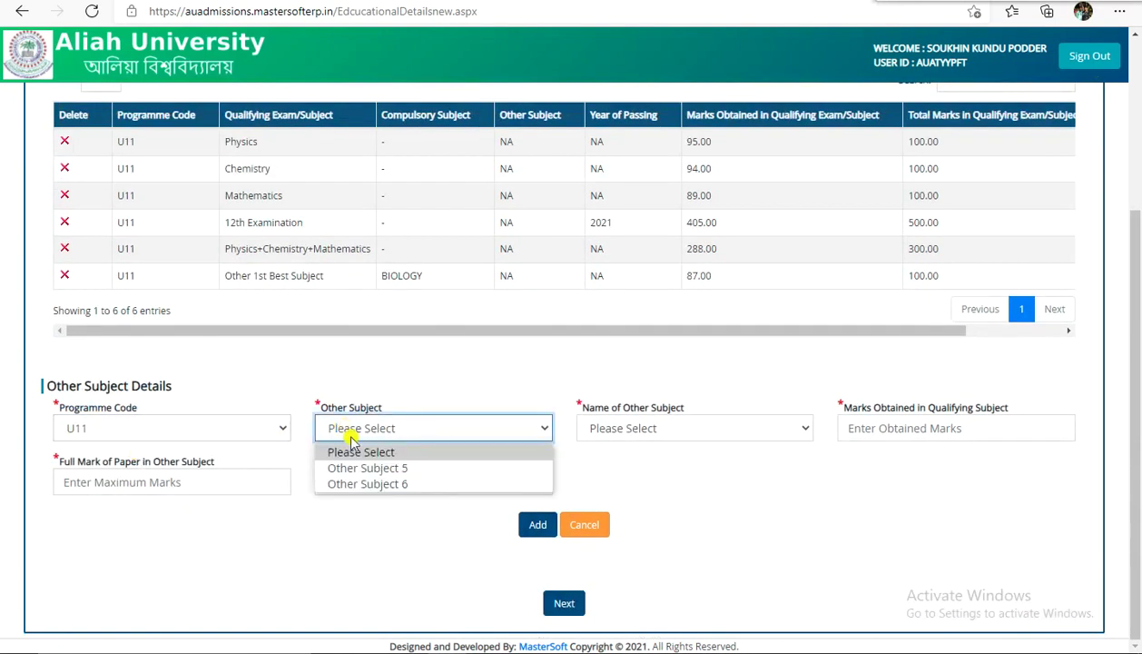
left_click(366, 468)
left_click(706, 428)
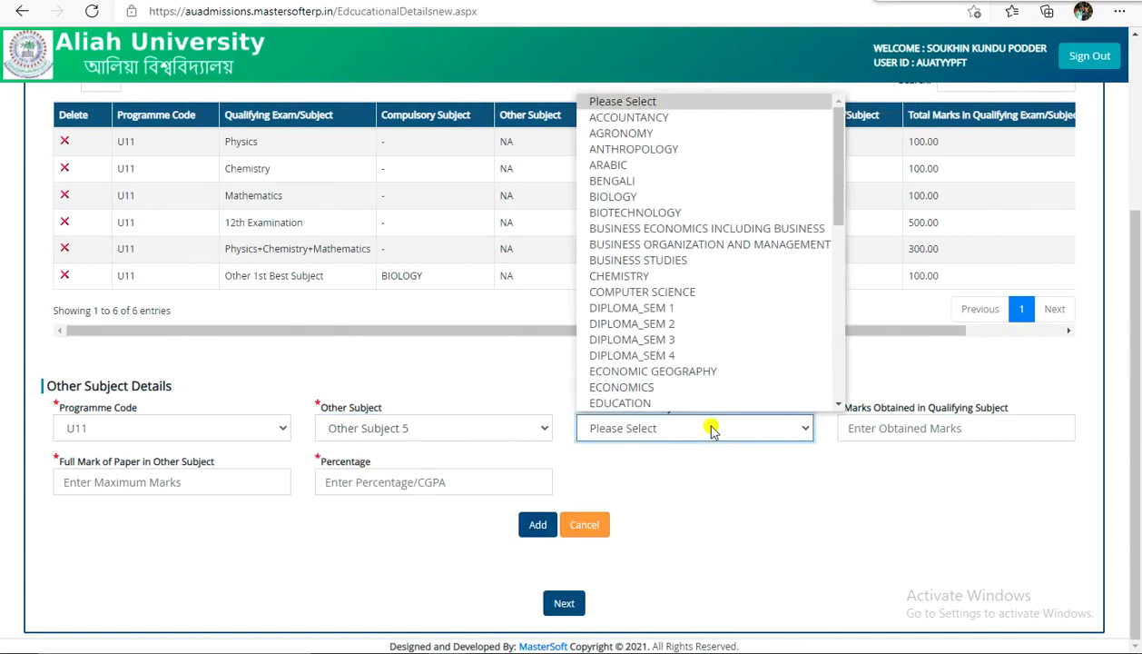
left_click(683, 196)
left_click(649, 432)
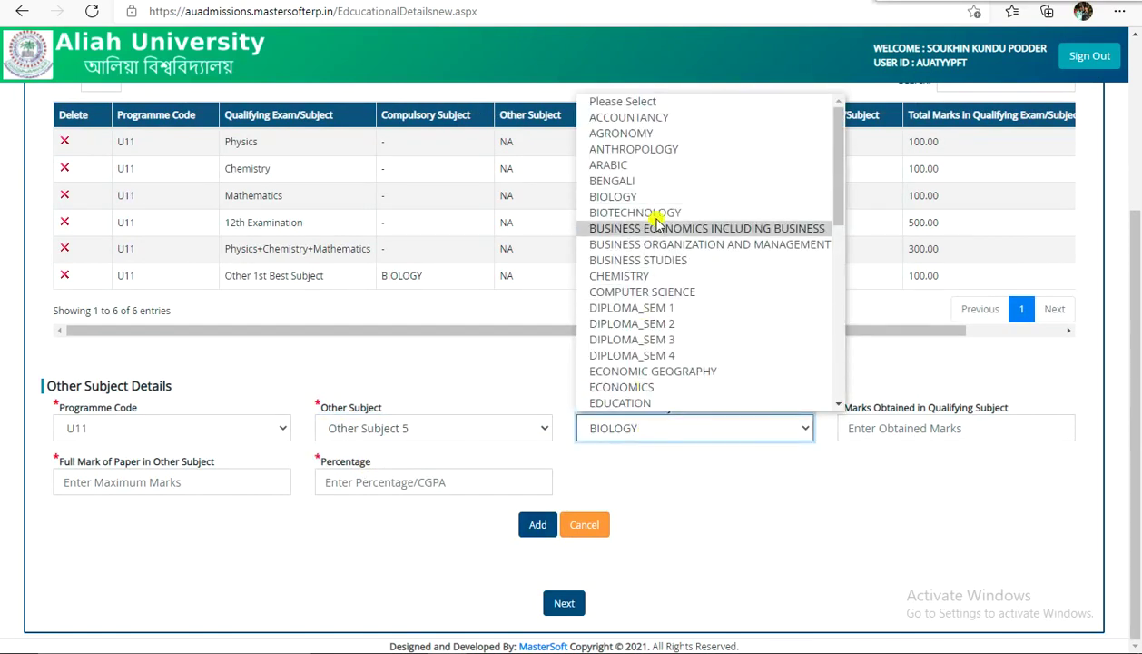
left_click(657, 181)
Enter 74 marks obtained out of 100 for Bengali and add it as a U11 other subject.
left_click(926, 428)
type("74")
left_click(184, 481)
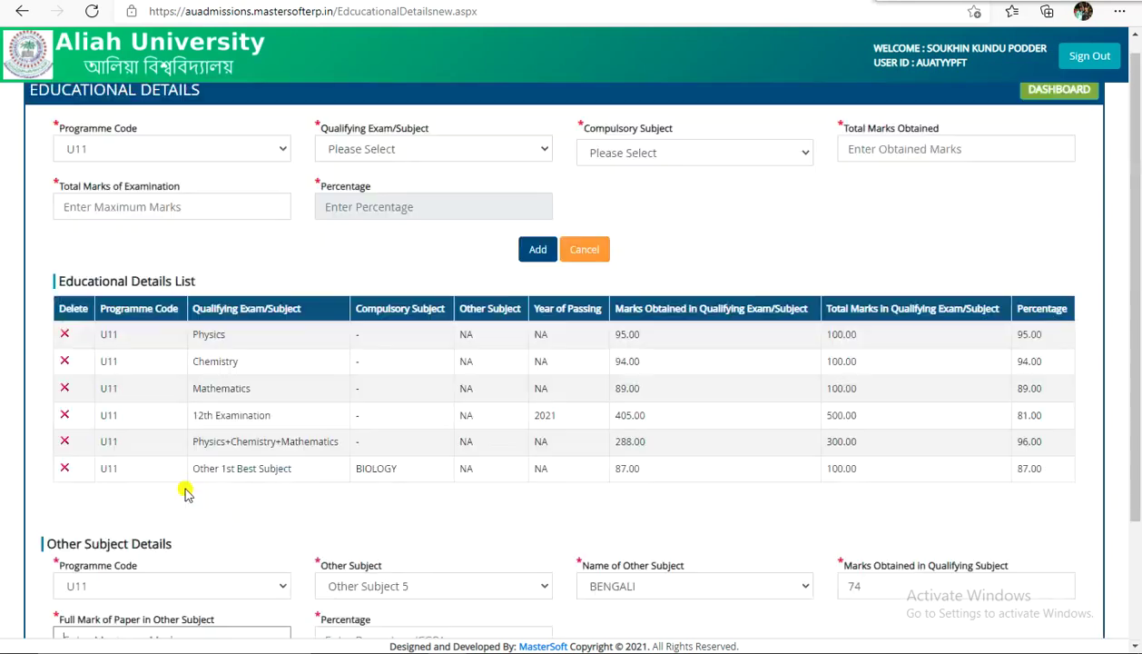
type("100")
left_click(395, 482)
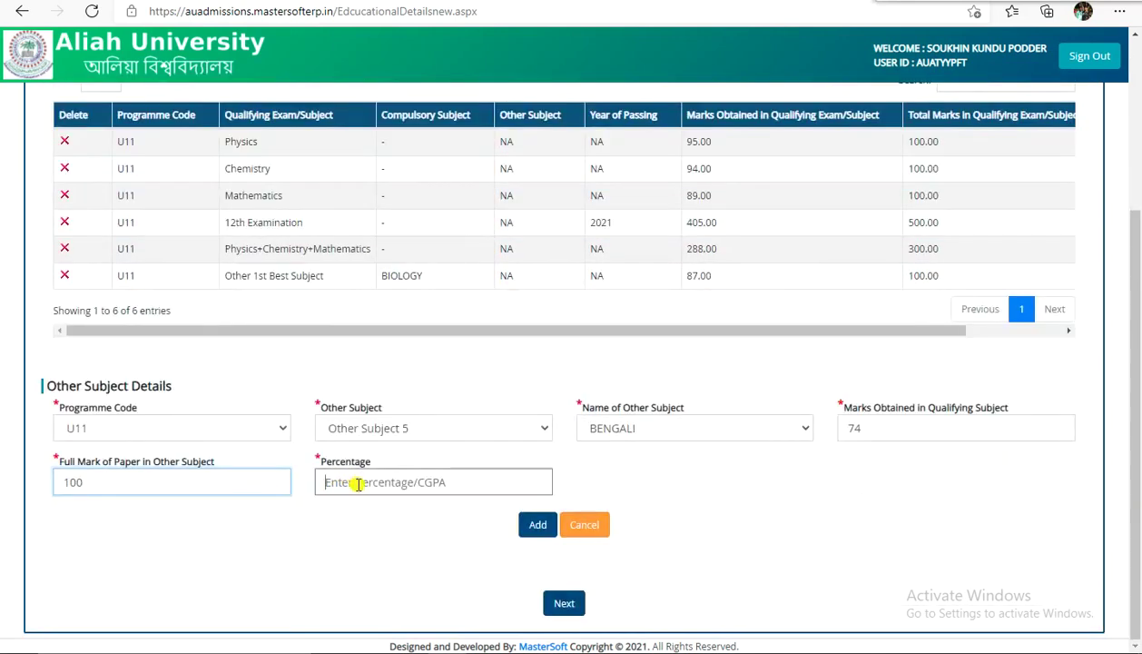
left_click(537, 524)
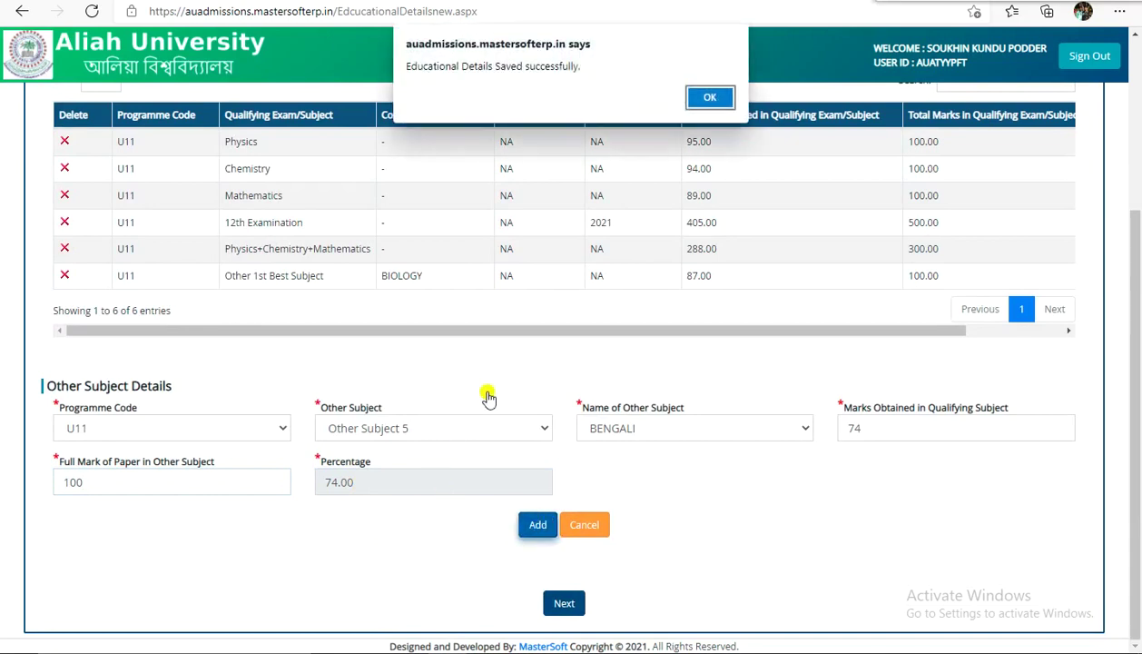
left_click(711, 97)
Choose programme U11, Other Subject 6 and ENGLISH for the second other subject entry.
scroll(187, 372, "down", 2)
left_click(186, 266)
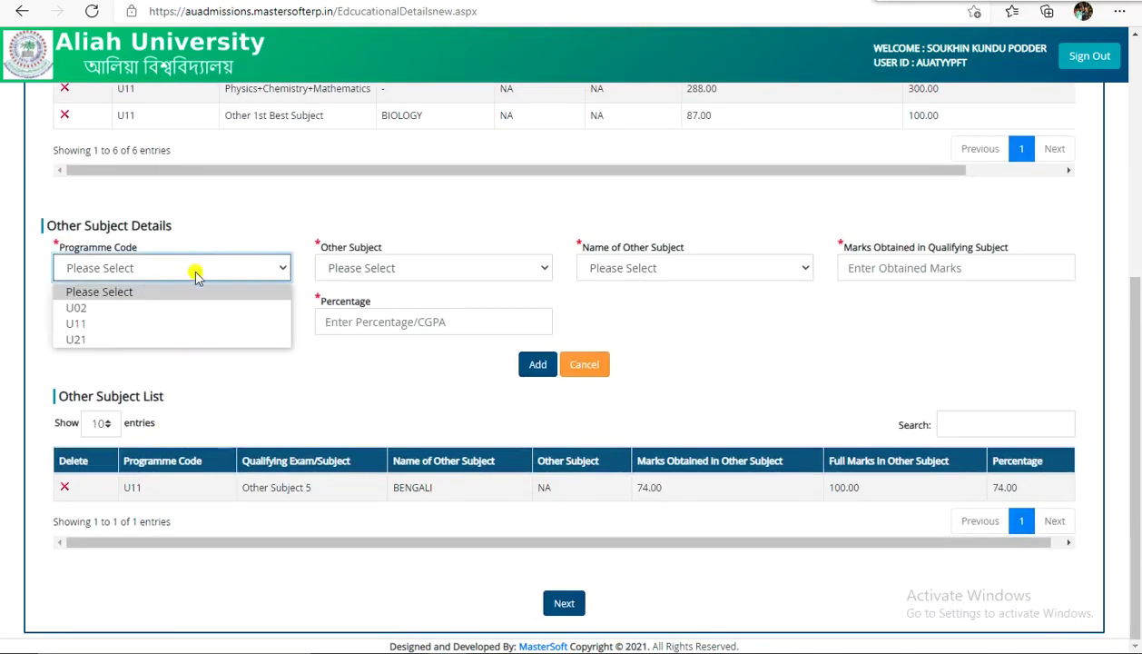
left_click(150, 323)
left_click(376, 265)
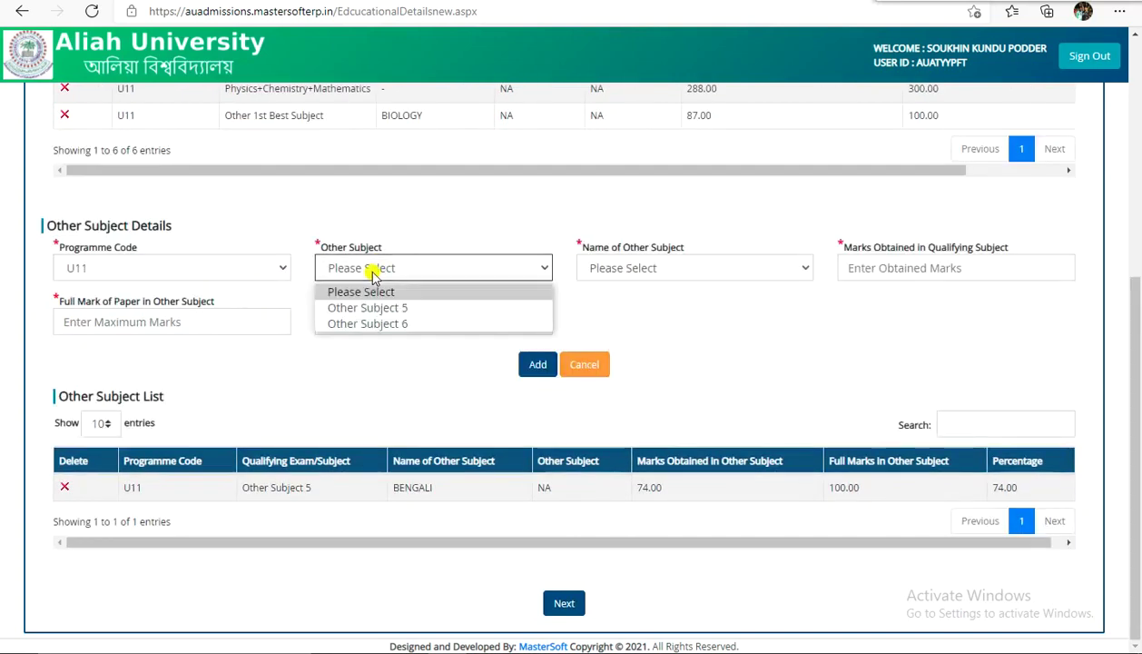
left_click(382, 325)
left_click(660, 271)
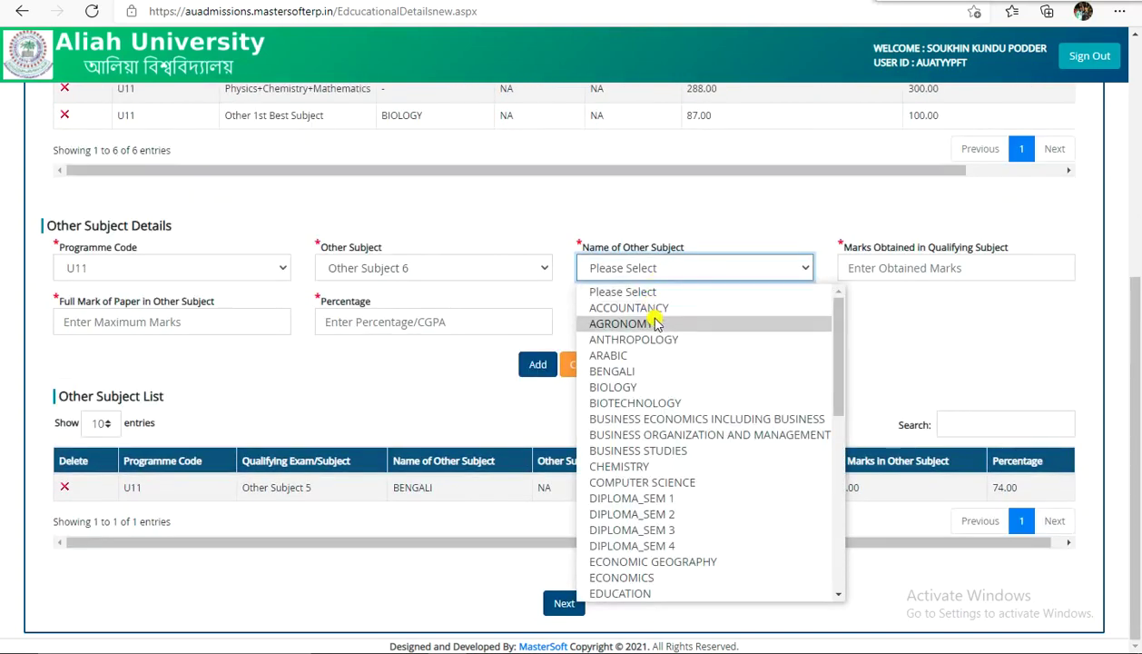
scroll(656, 504, "down", 2)
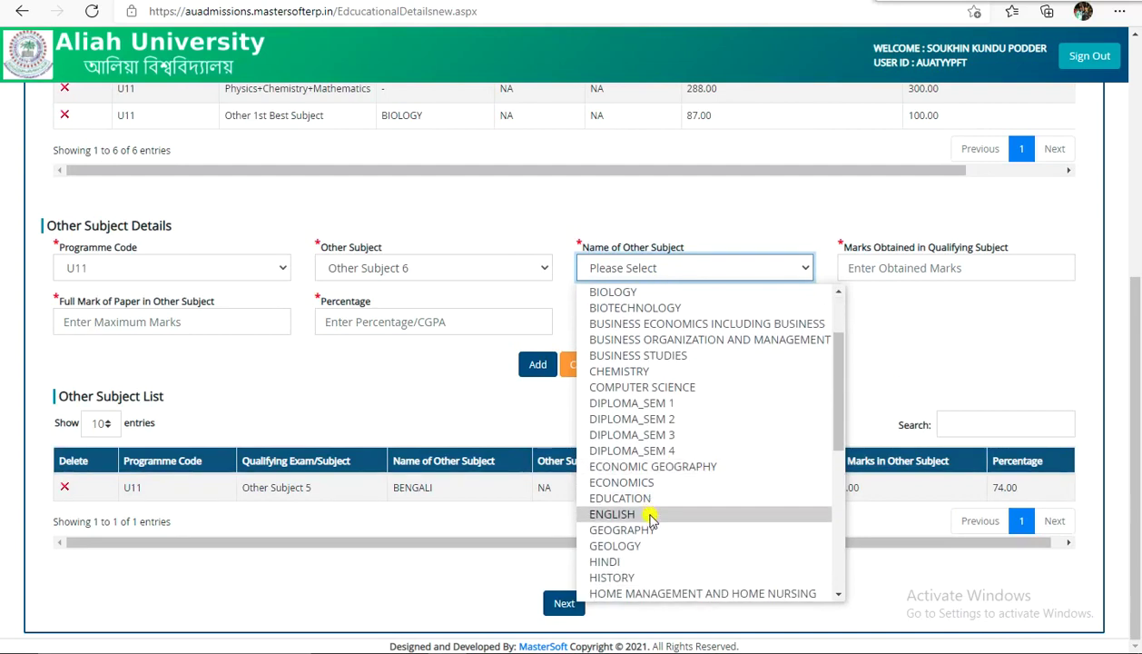
left_click(649, 513)
Enter 76 marks obtained out of 100 for English and add it as a U11 other subject.
left_click(901, 276)
type("70")
scroll(117, 393, "up", 1)
left_click(164, 420)
scroll(156, 425, "up", 4)
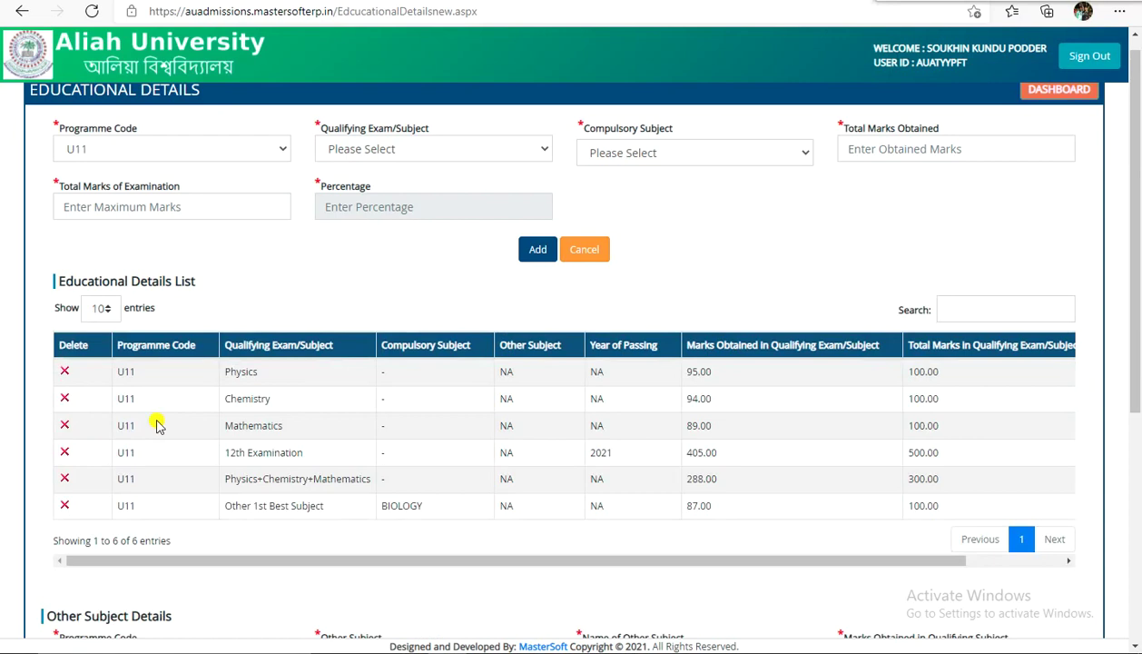
scroll(157, 425, "down", 4)
left_click(502, 377)
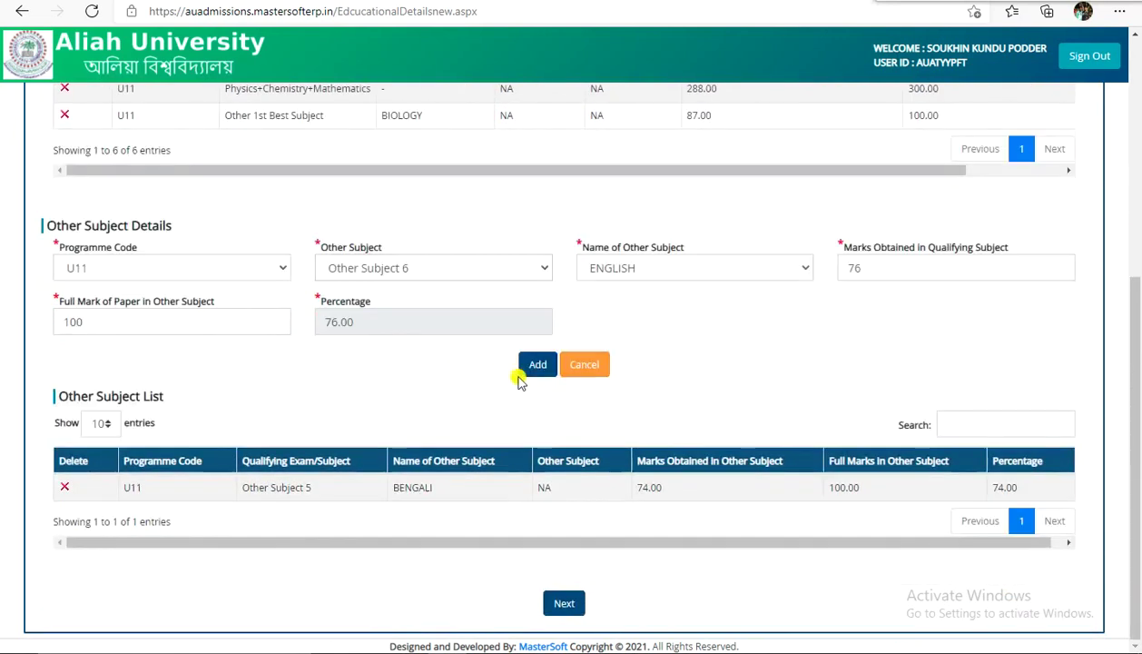
left_click(537, 366)
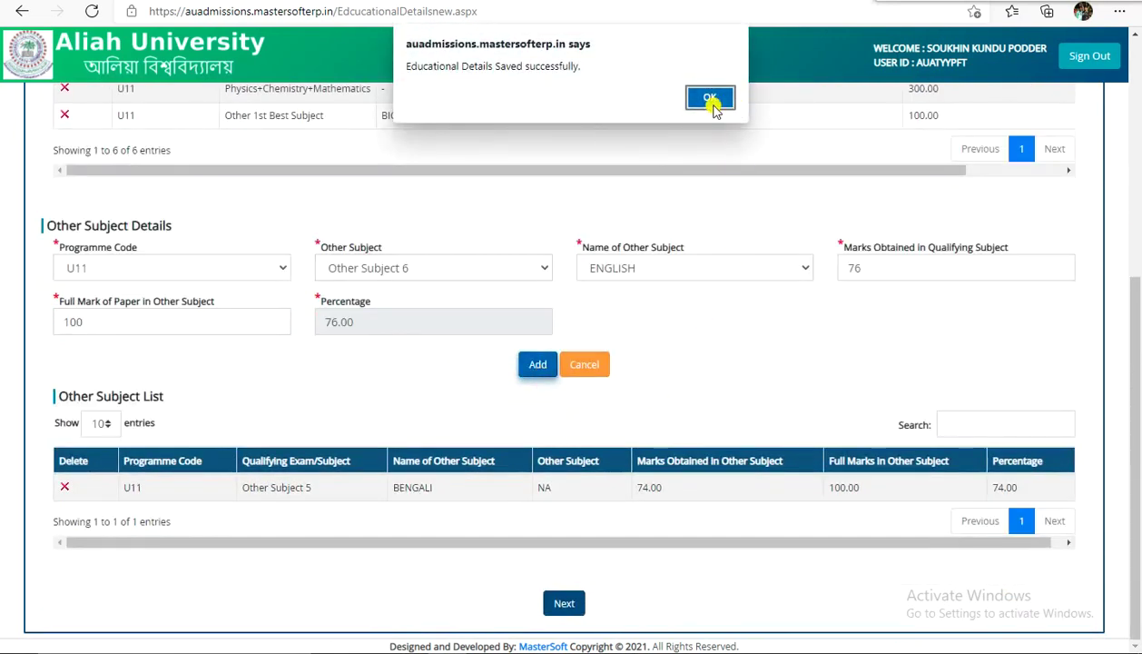
left_click(711, 98)
Check the educational details saved for U02 and U21, and proceed to the application form summary.
scroll(826, 419, "up", 5)
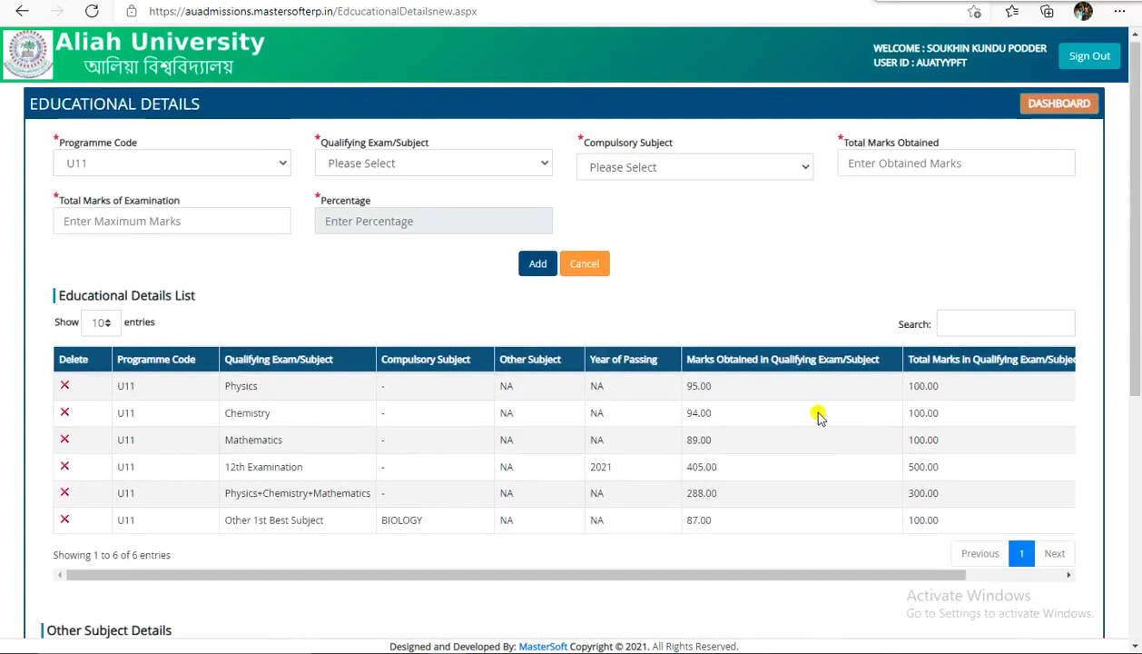
left_click(223, 172)
left_click(170, 203)
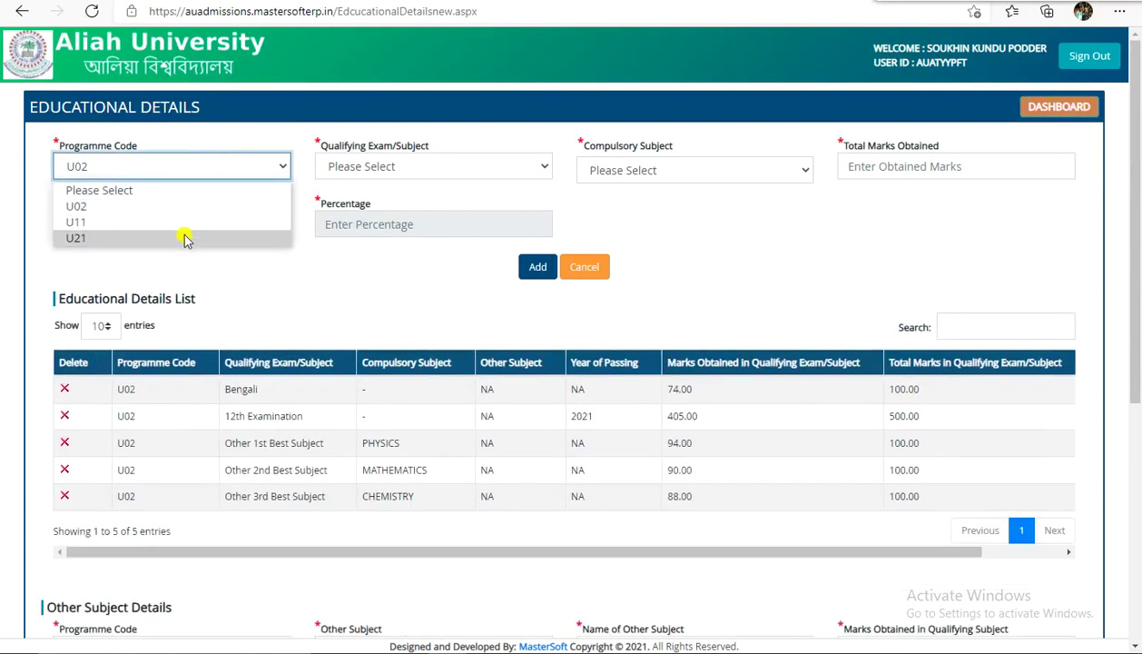
left_click(182, 237)
scroll(245, 365, "down", 5)
left_click(564, 602)
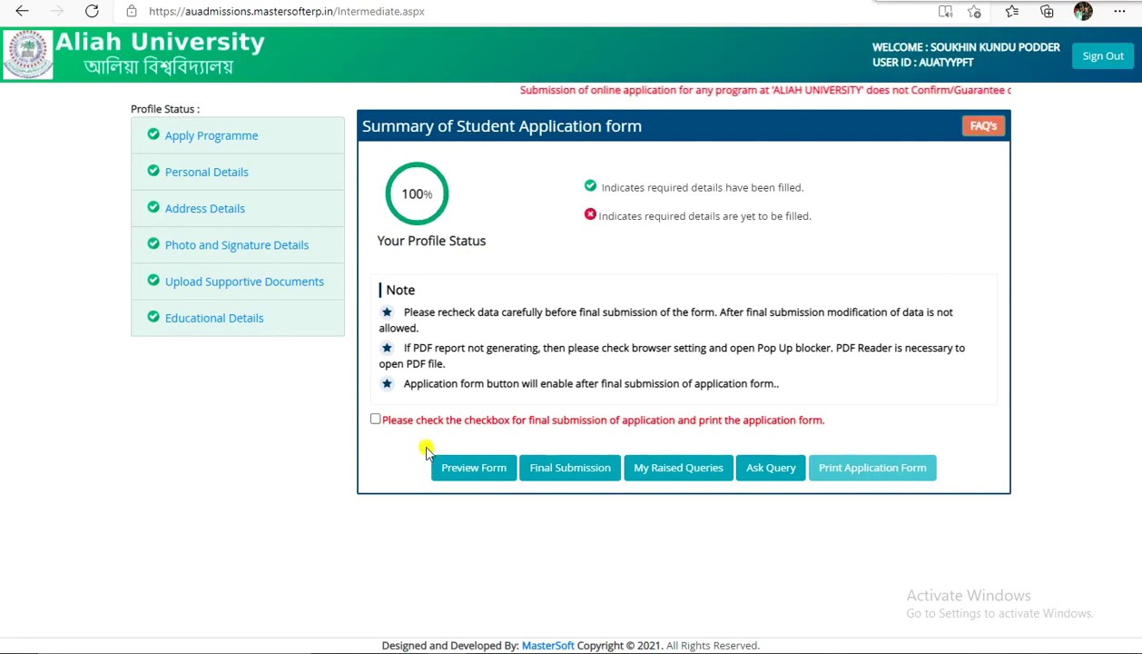
Preview the application form and examine the marks for U02, U11 and U21, the uploaded documents and the declaration.
left_click(449, 466)
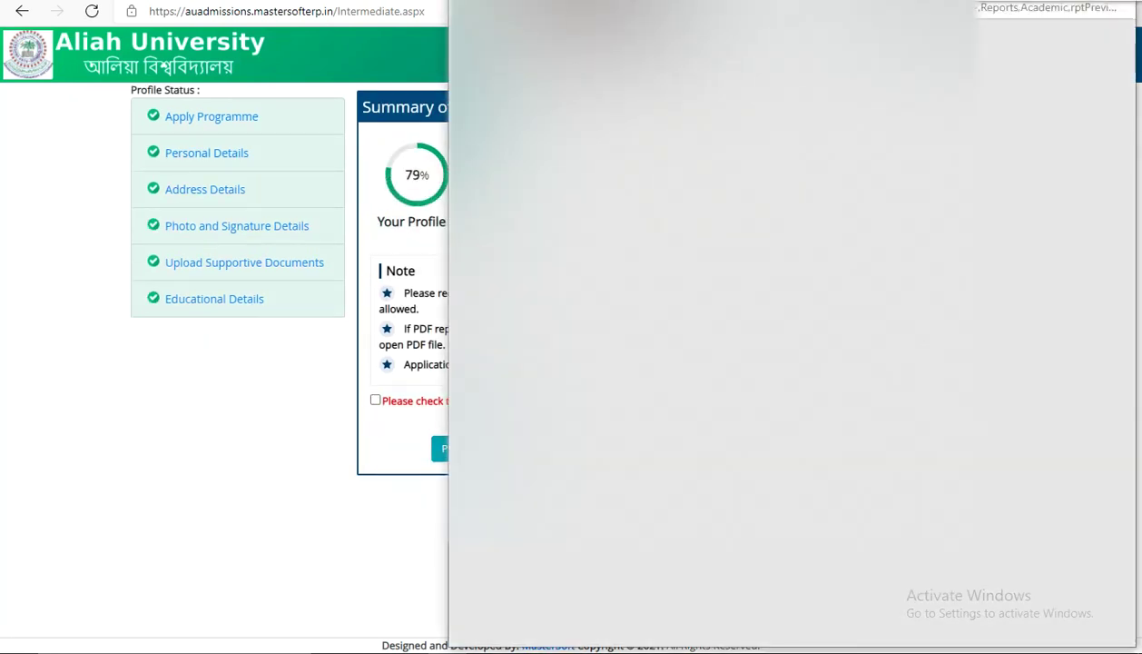
scroll(1044, 363, "down", 10)
scroll(772, 363, "down", 2)
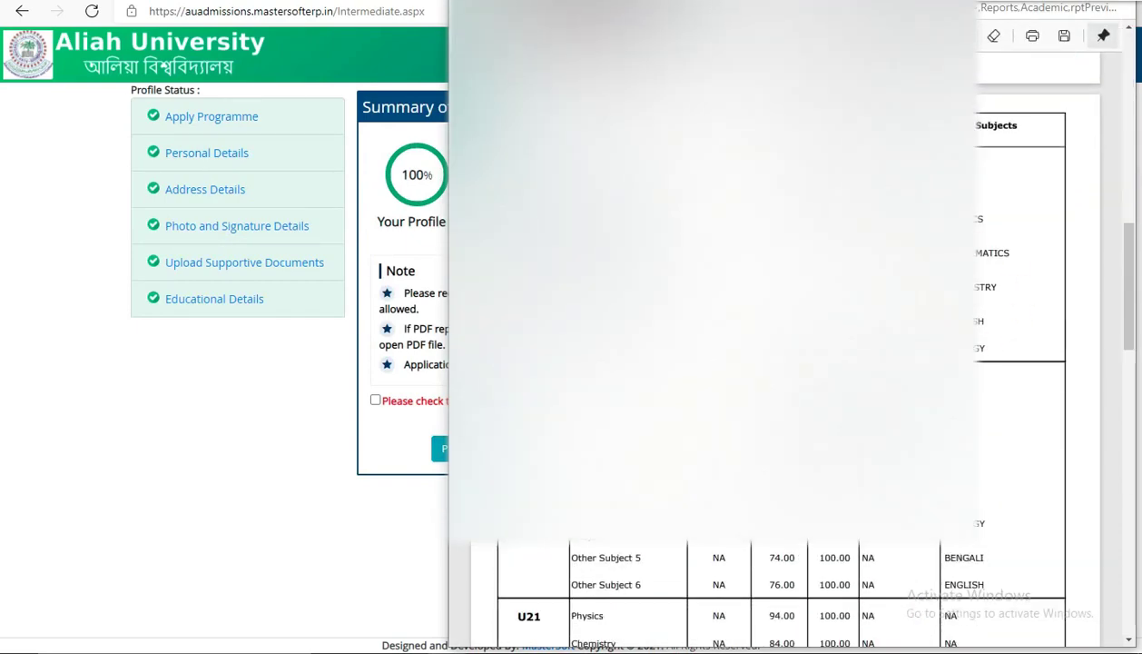
scroll(1022, 382, "down", 5)
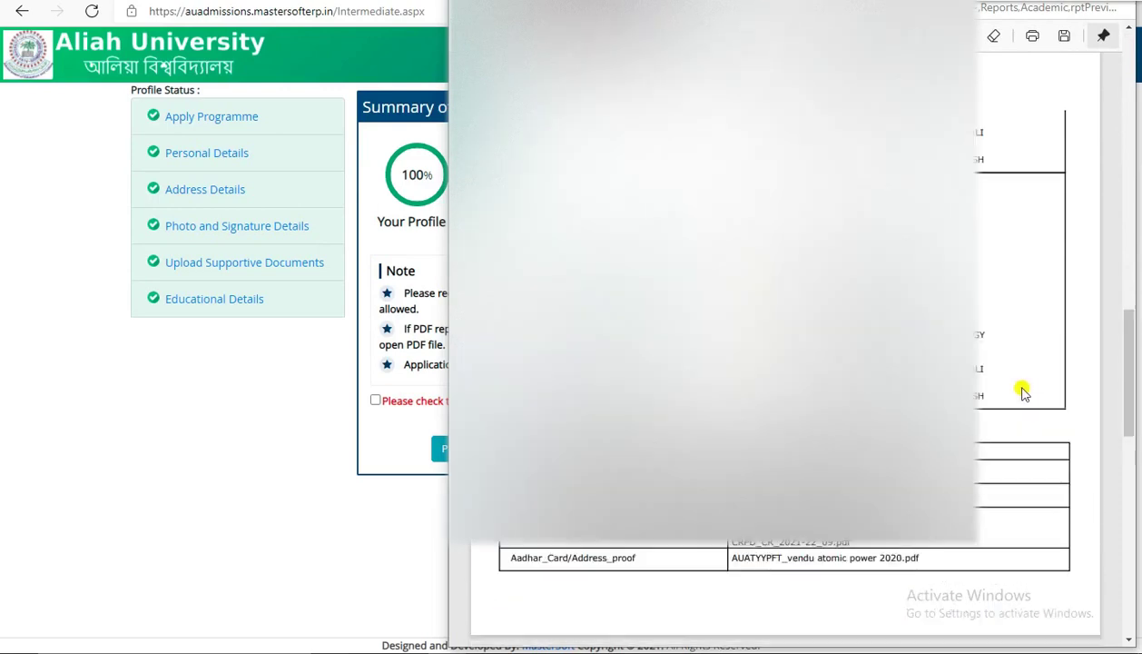
scroll(781, 363, "up", 3)
scroll(772, 363, "up", 2)
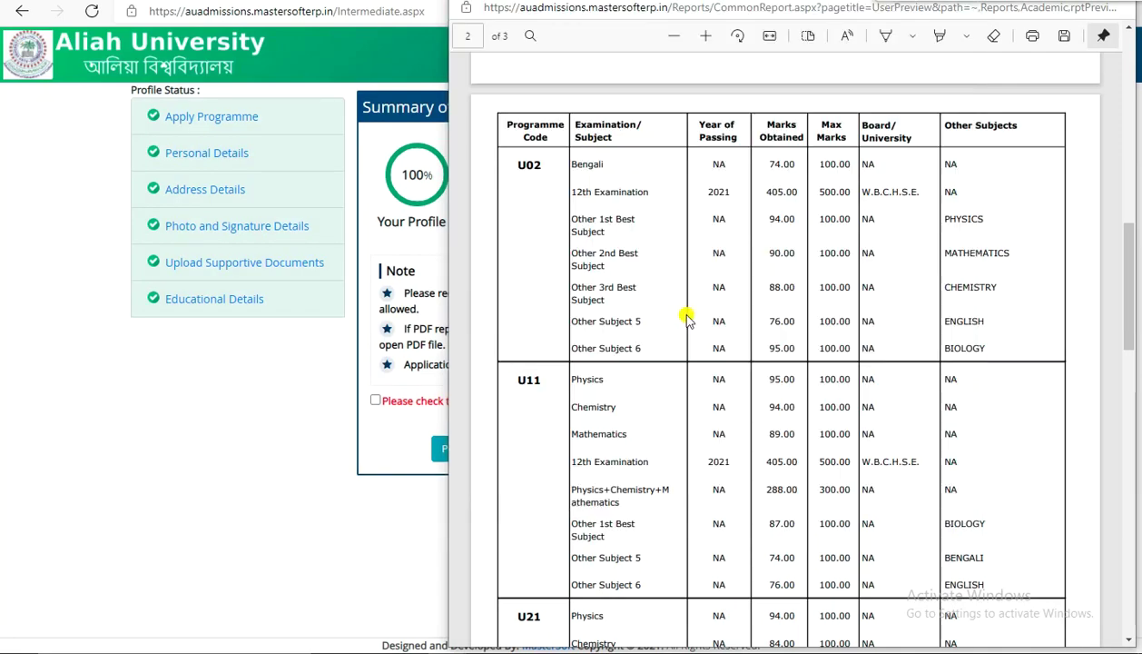
scroll(906, 336, "down", 4)
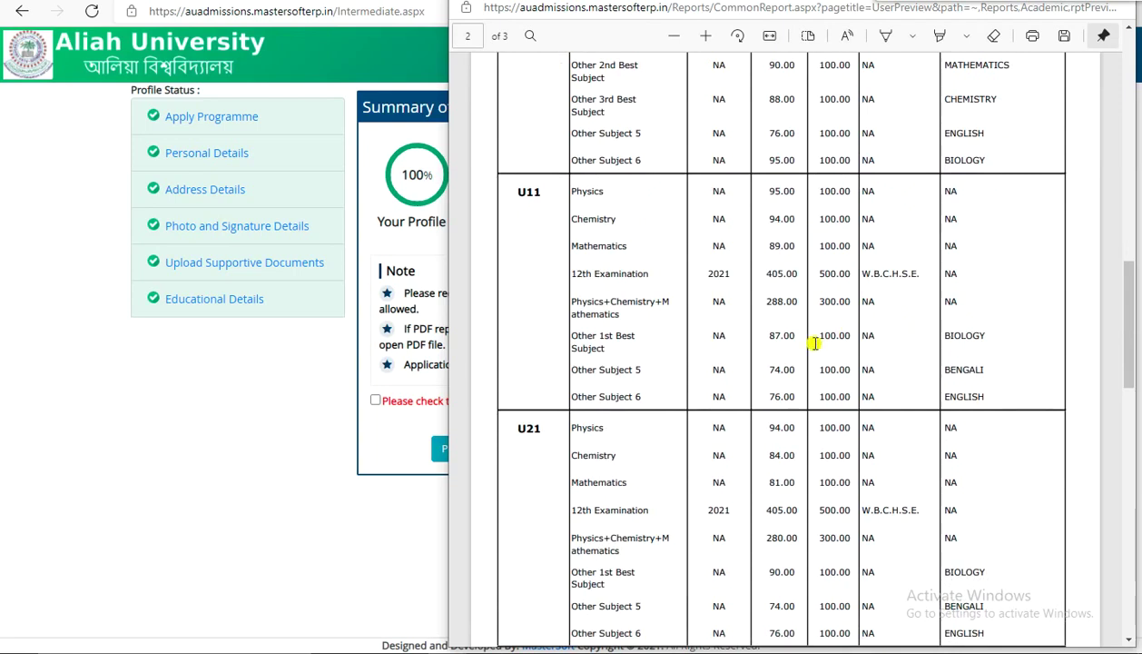
scroll(815, 343, "down", 4)
scroll(753, 356, "down", 15)
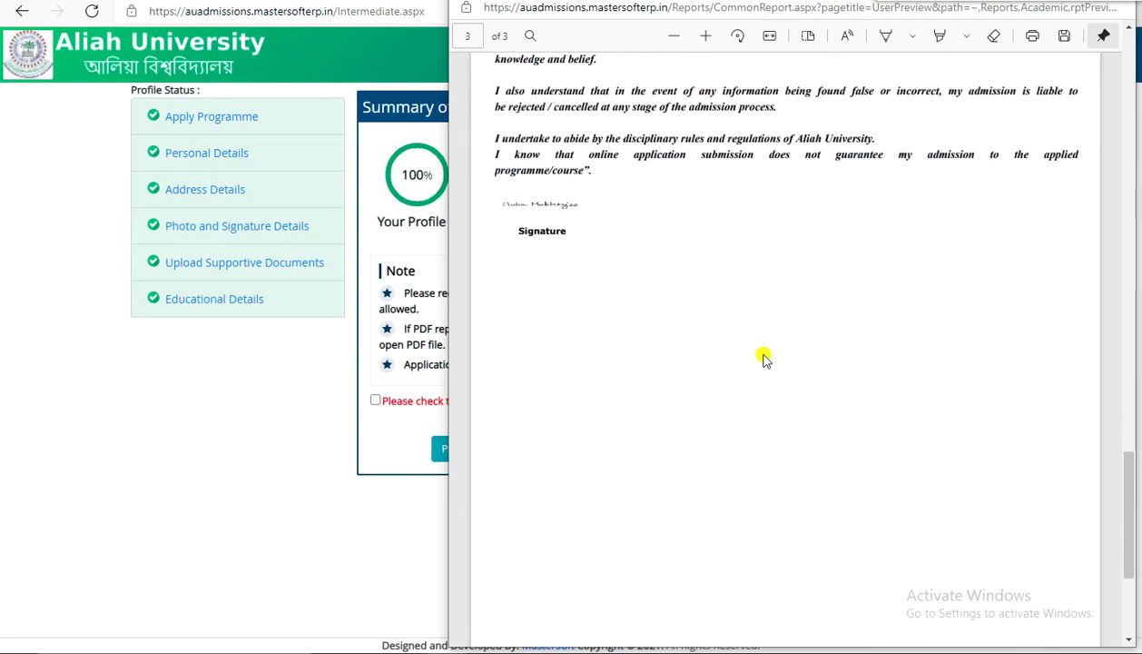
scroll(763, 355, "up", 15)
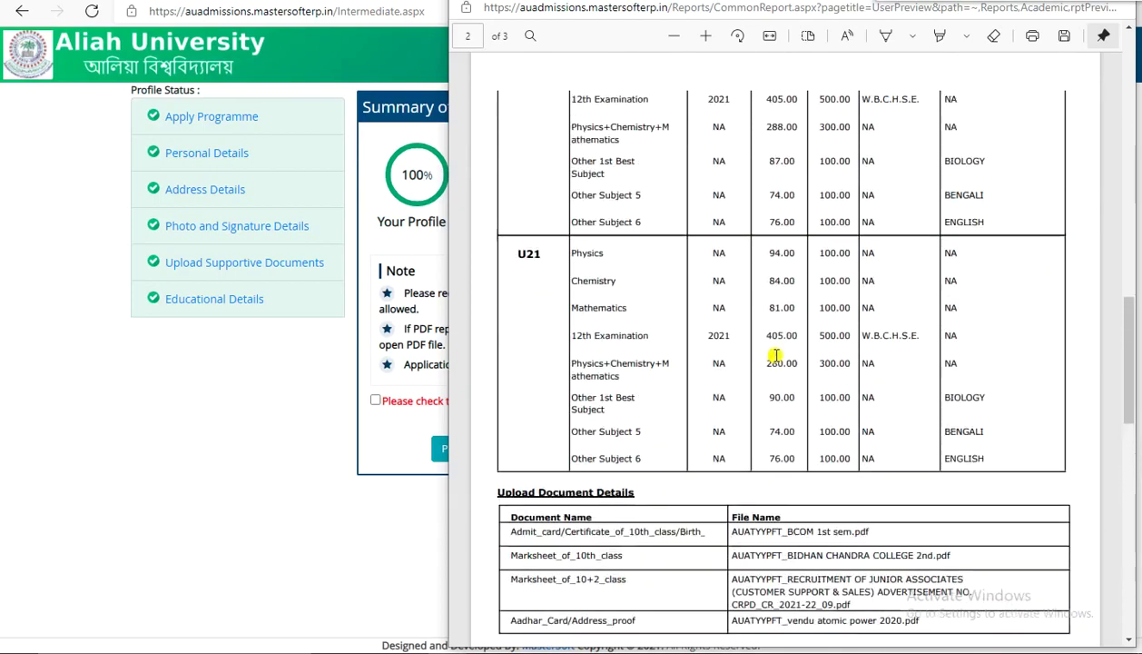
scroll(788, 355, "up", 4)
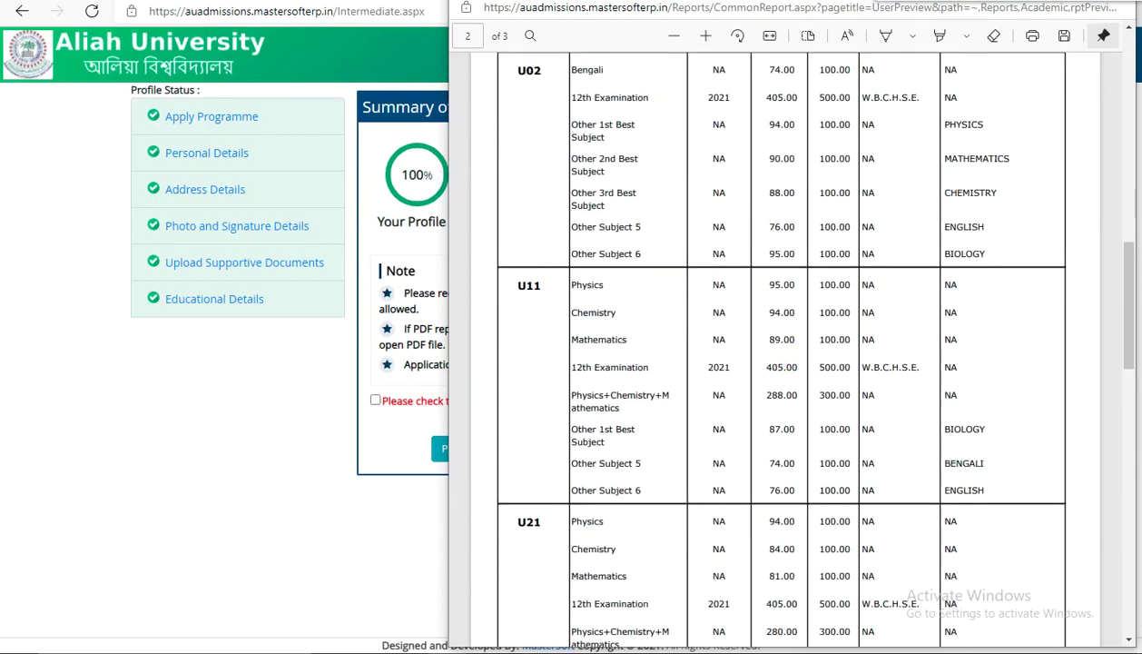
Close the application form preview and tick the checkbox for final submission and printing of the application form.
left_click_drag(701, 2, 523, 112)
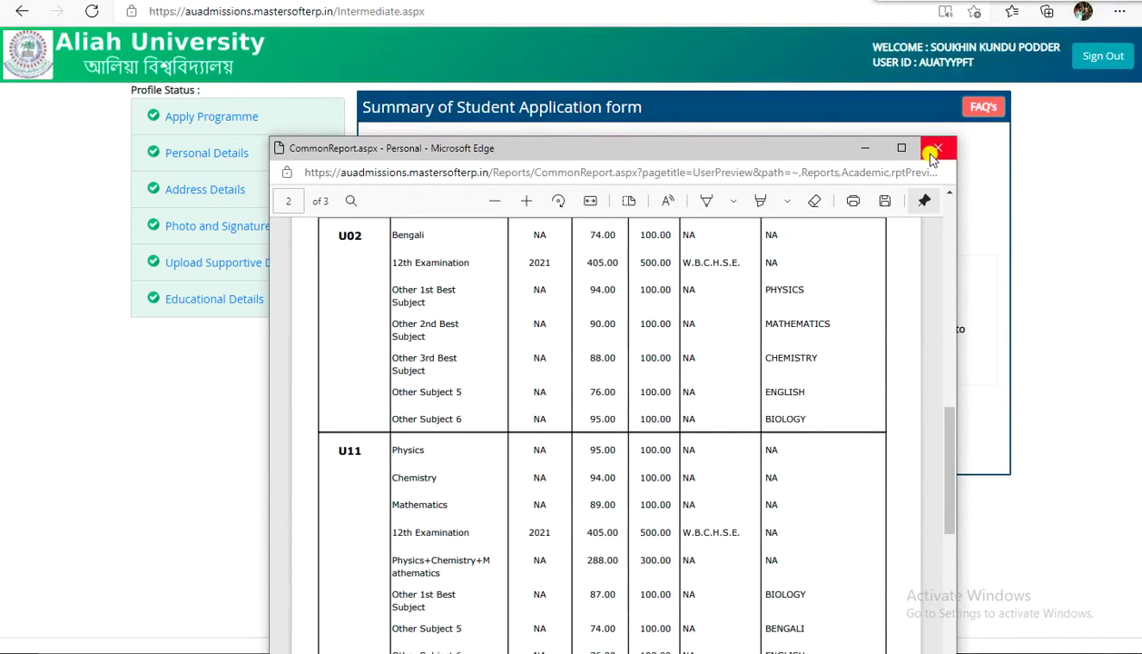
left_click(934, 150)
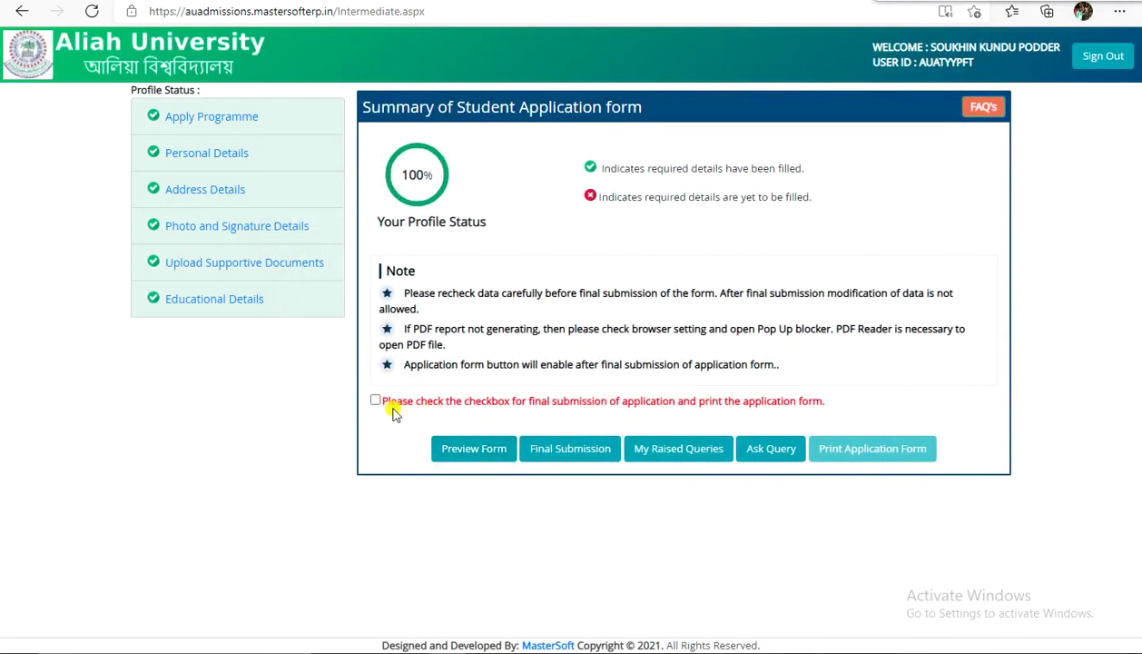
left_click(376, 401)
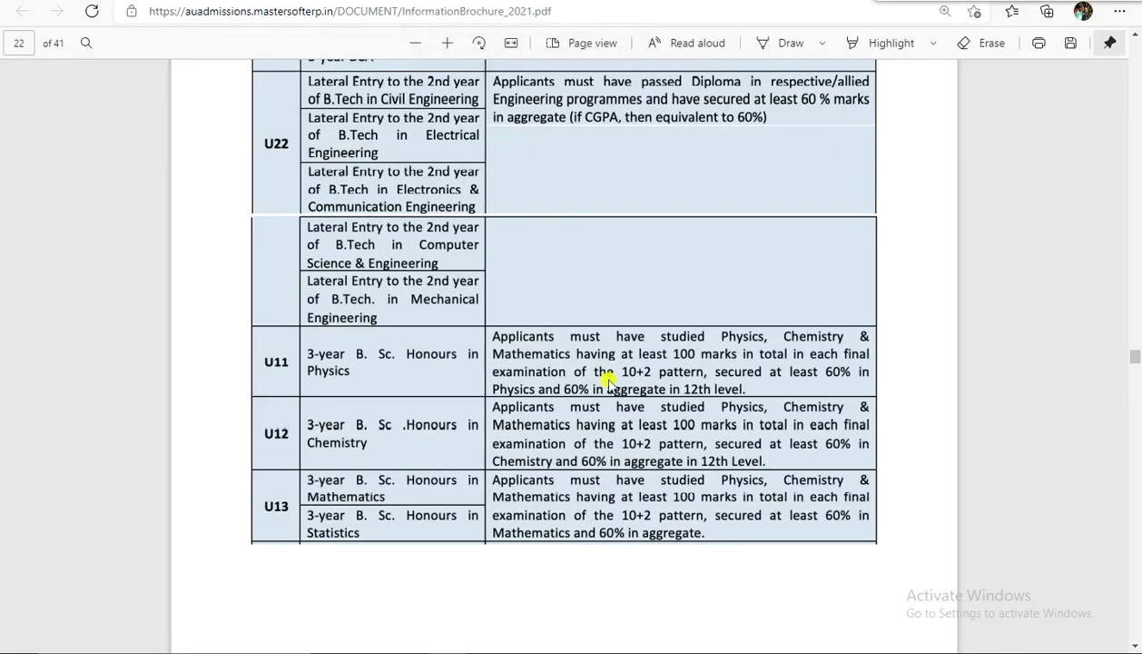
Open the Contact Details page from the FAQ's and examine the admission office and Mastersoft support contact information.
scroll(645, 493, "up", 15)
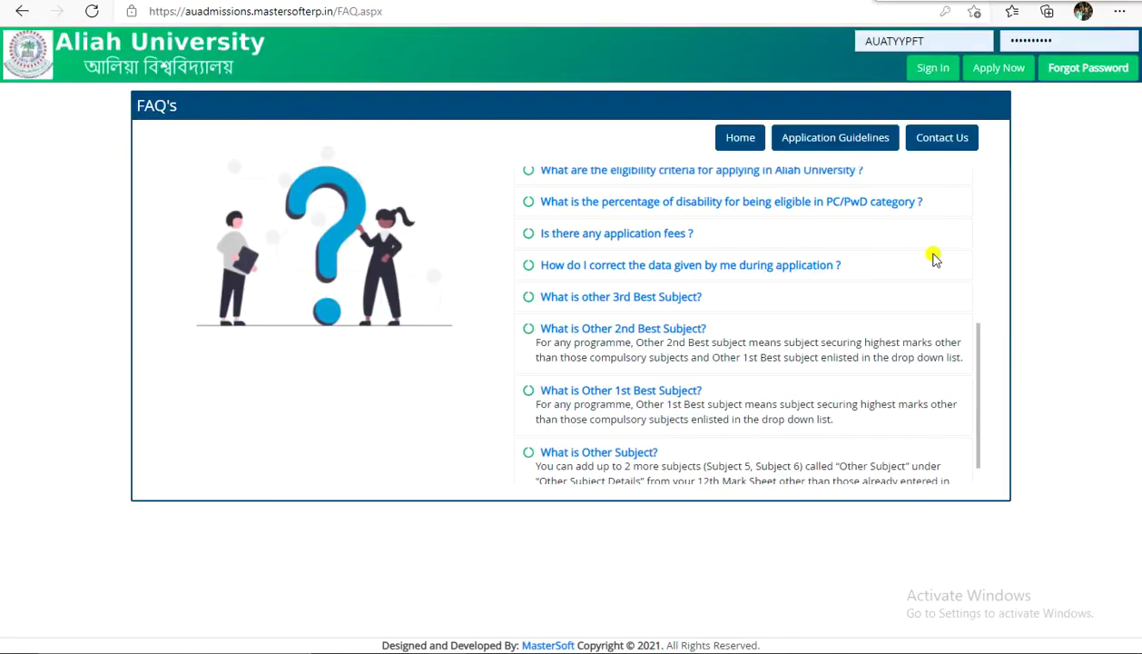
left_click(948, 141)
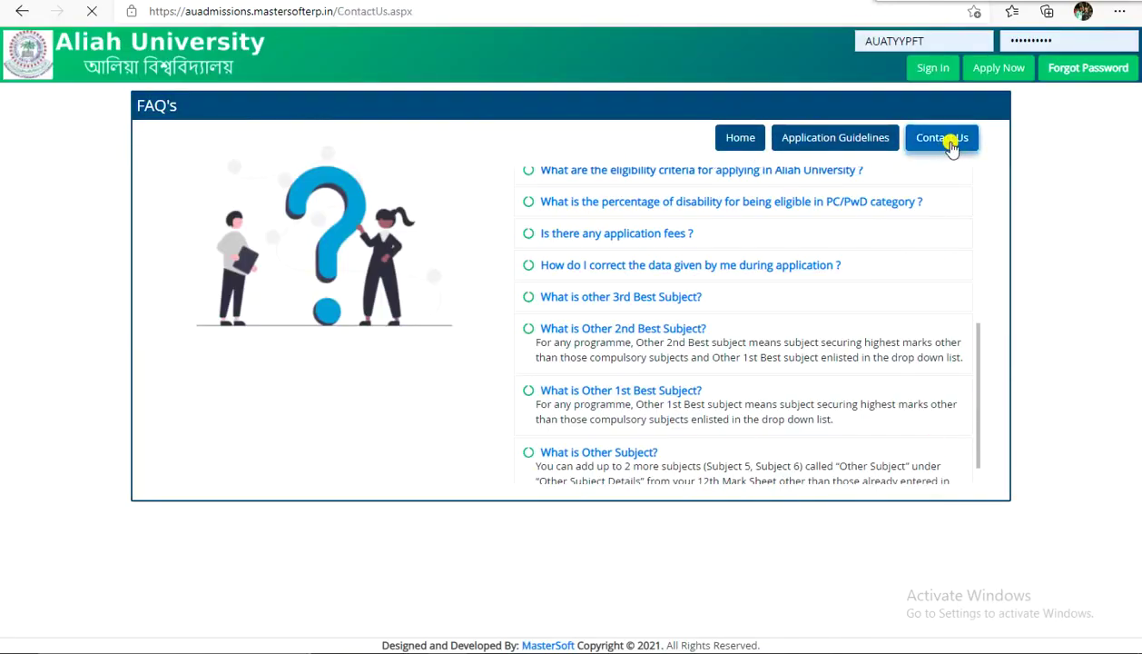
left_click_drag(495, 177, 668, 379)
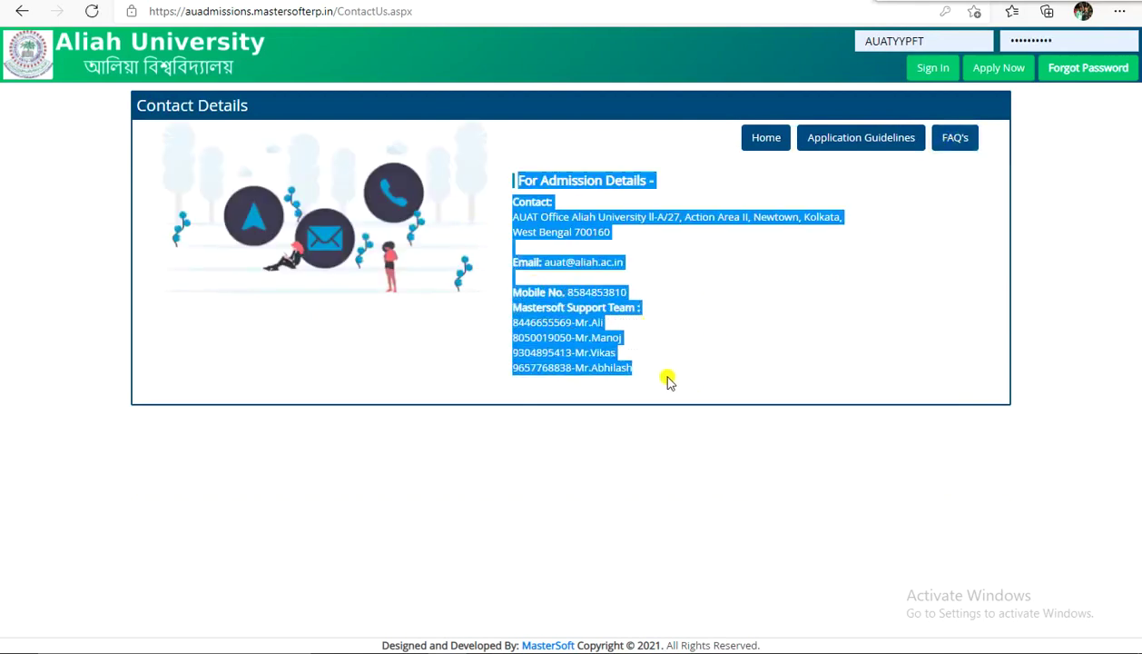
left_click(753, 377)
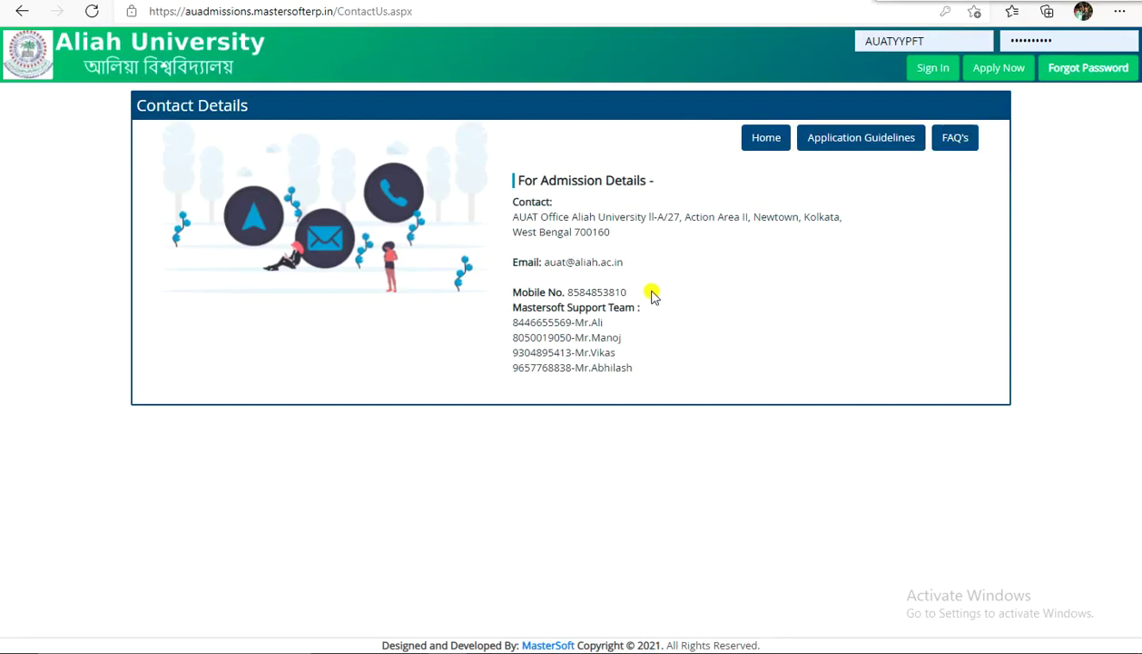